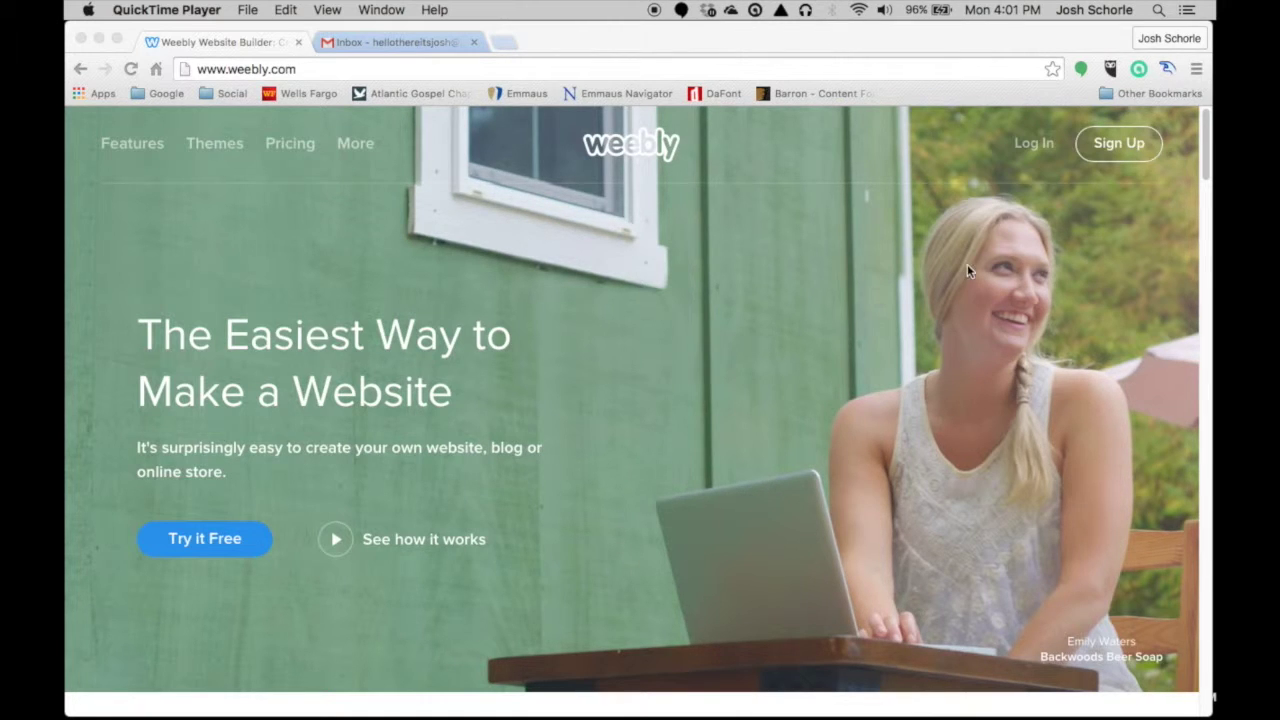
- Create a Weebly account by entering the full name, e-mail address and account password
left_click(1088, 200)
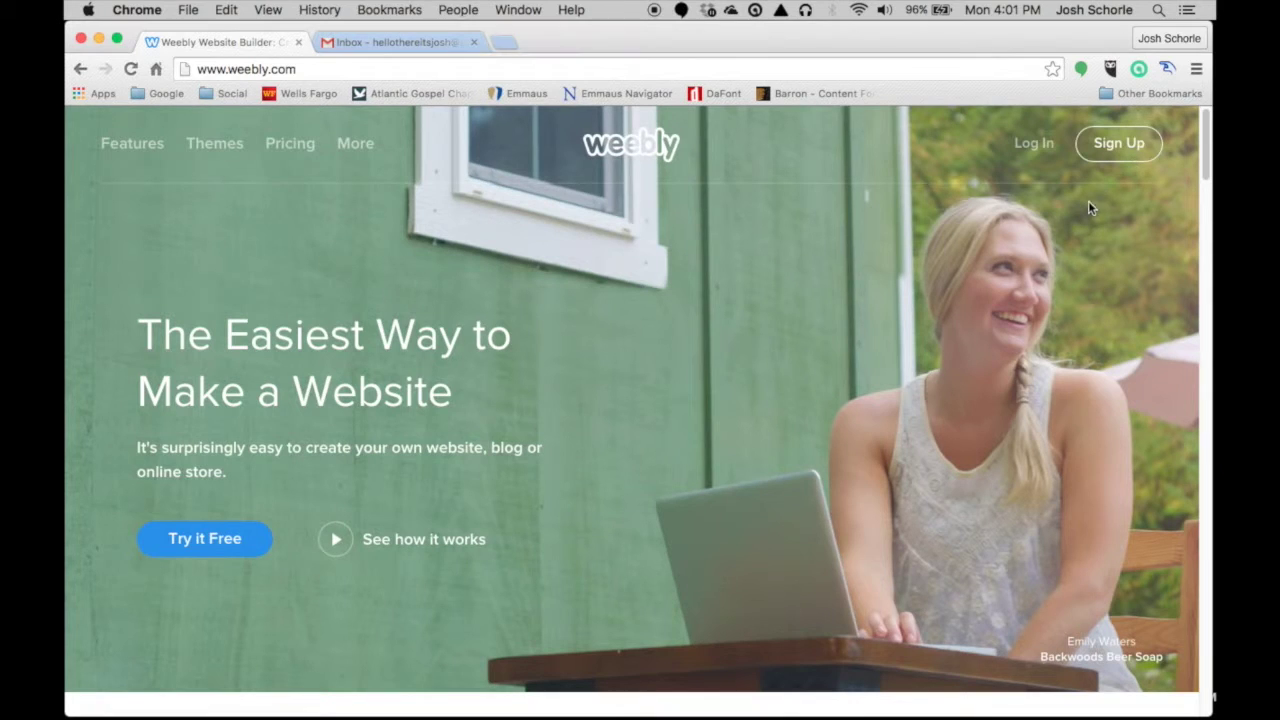
left_click(1119, 143)
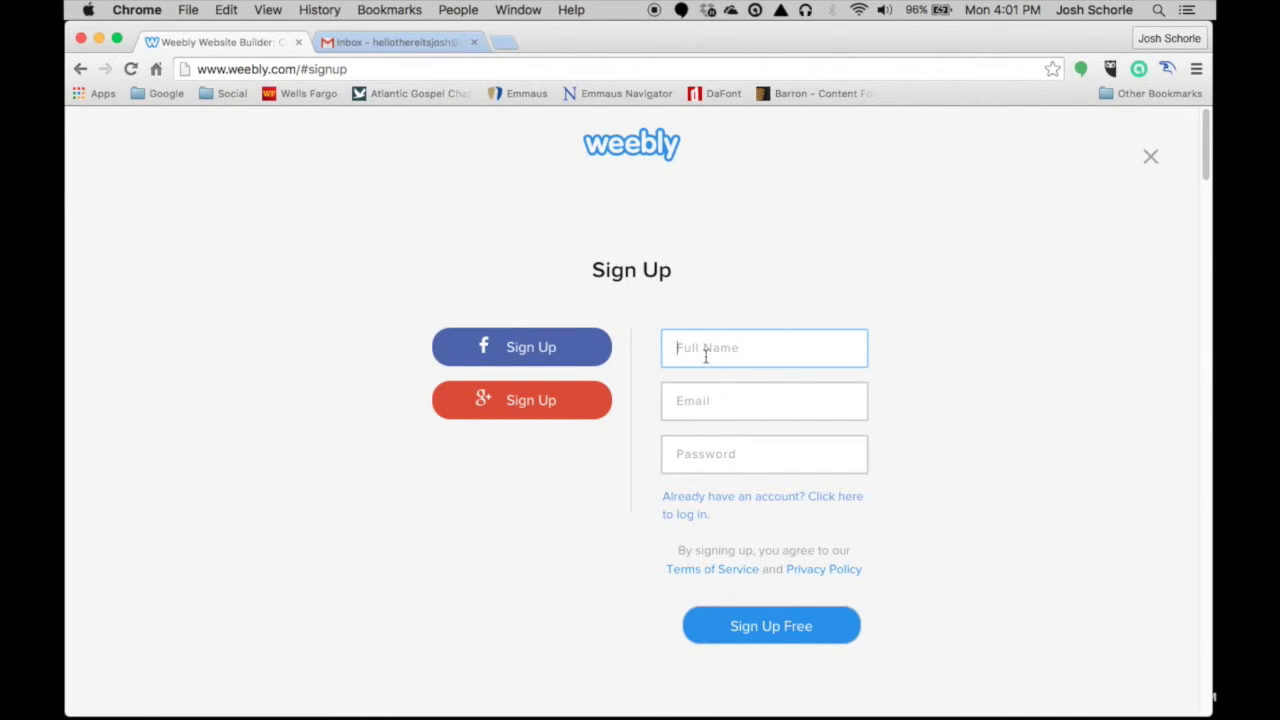
left_click(703, 349)
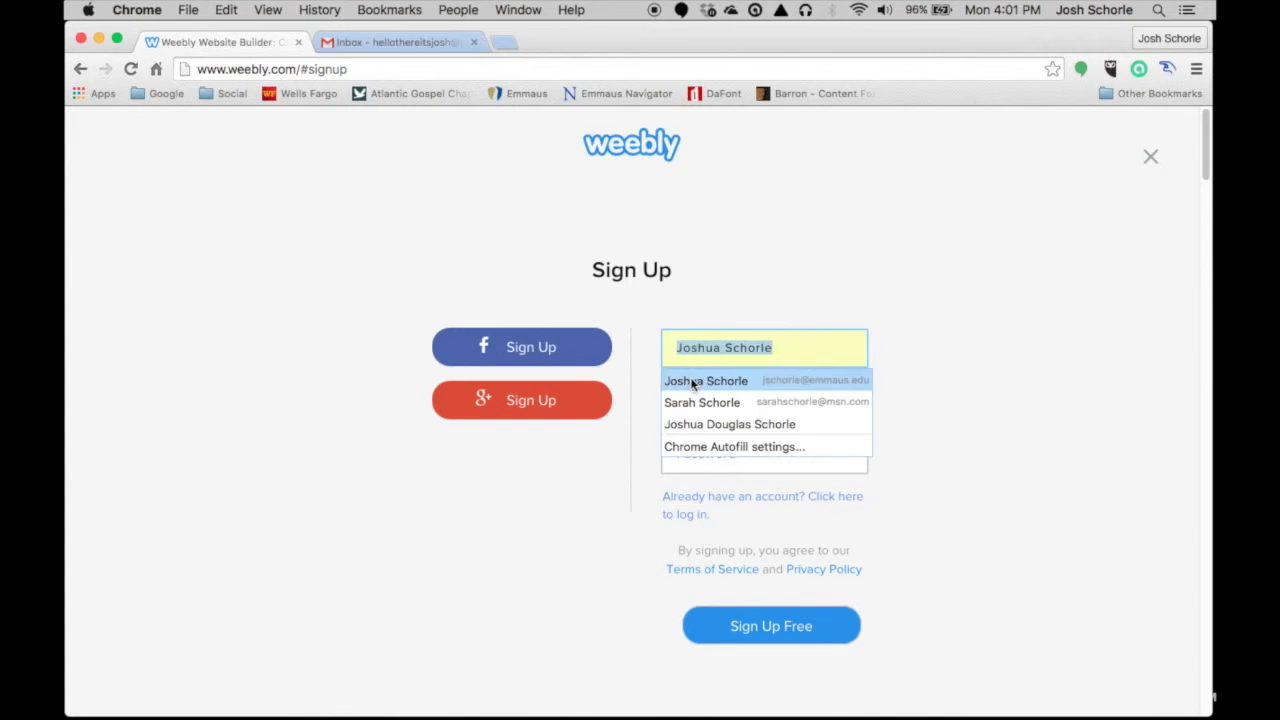
left_click(694, 380)
key("Tab")
left_click(733, 458)
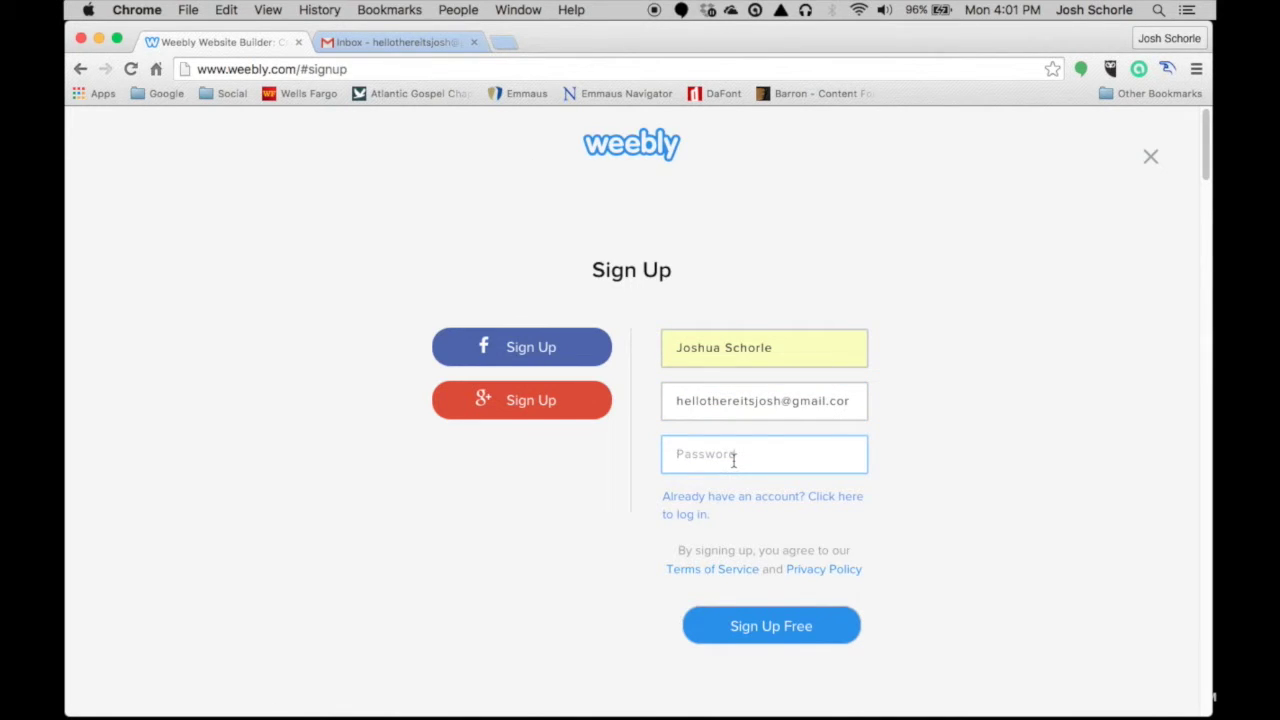
type("•••••••••••••••")
left_click(800, 640)
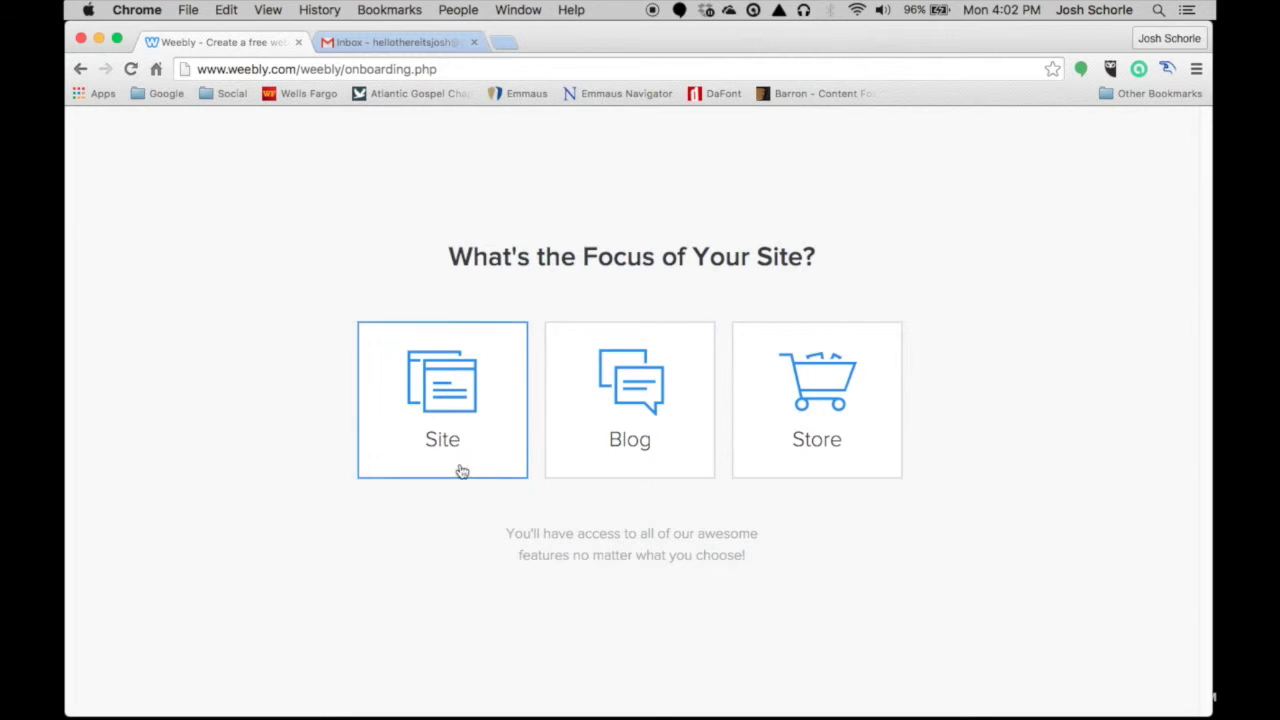
- Choose Site as the focus and scroll the theme gallery down to Haberdasher
left_click(475, 388)
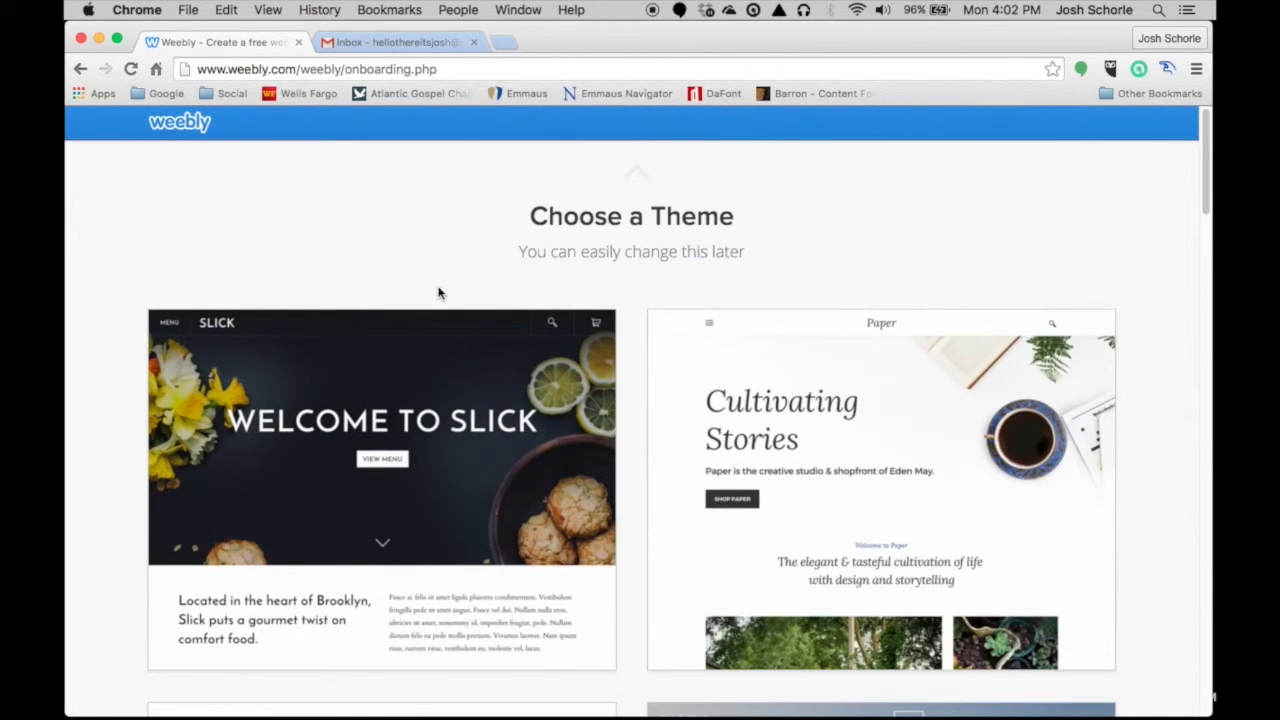
scroll(640, 330, "down", 3)
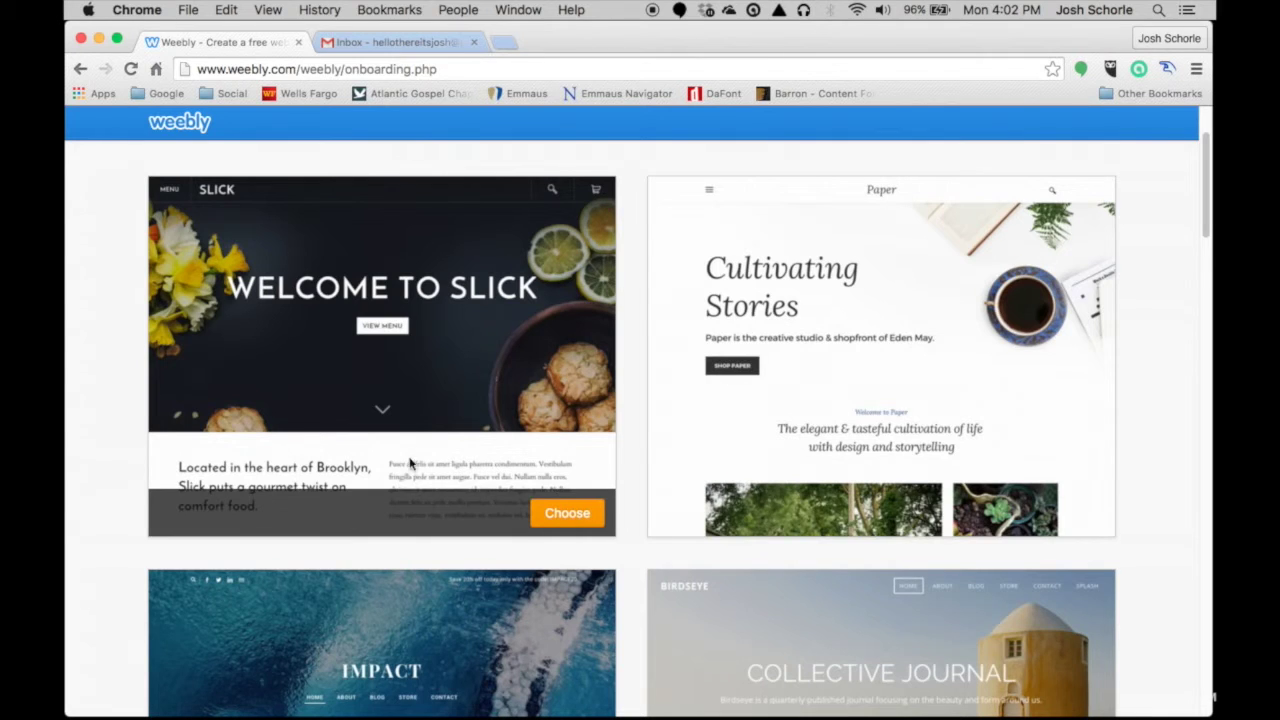
scroll(637, 431, "down", 7)
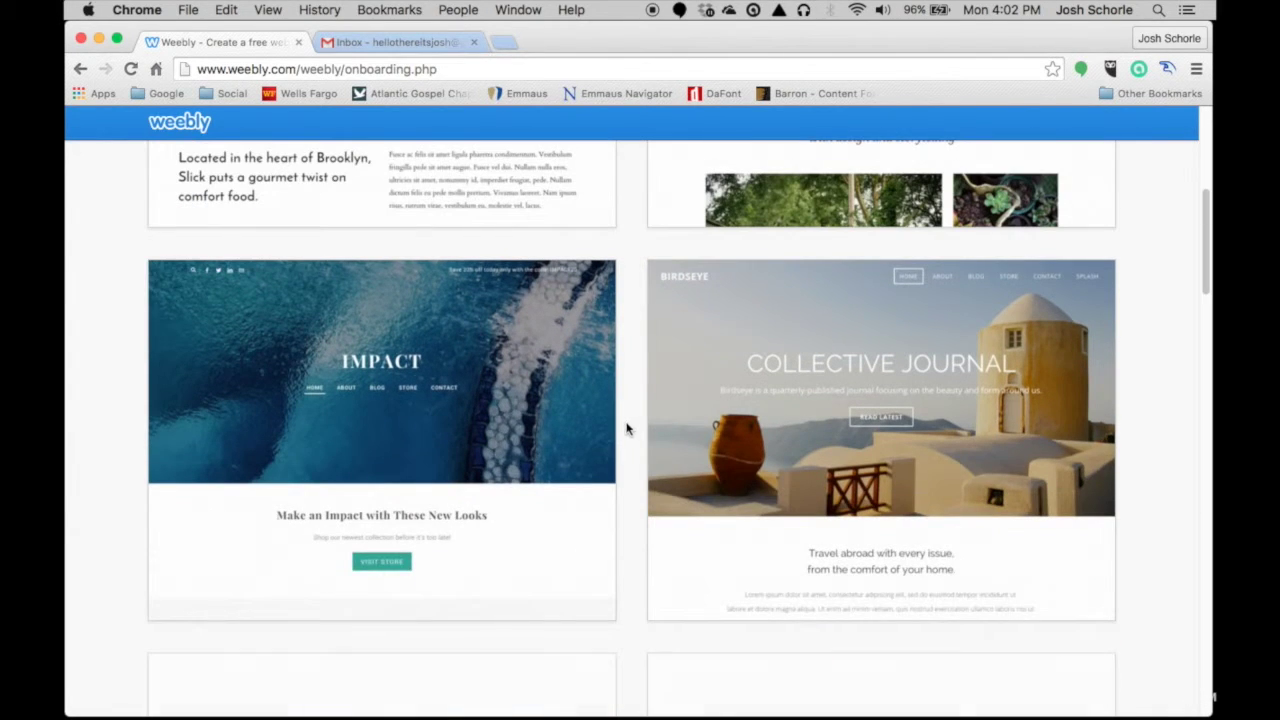
scroll(646, 463, "down", 10)
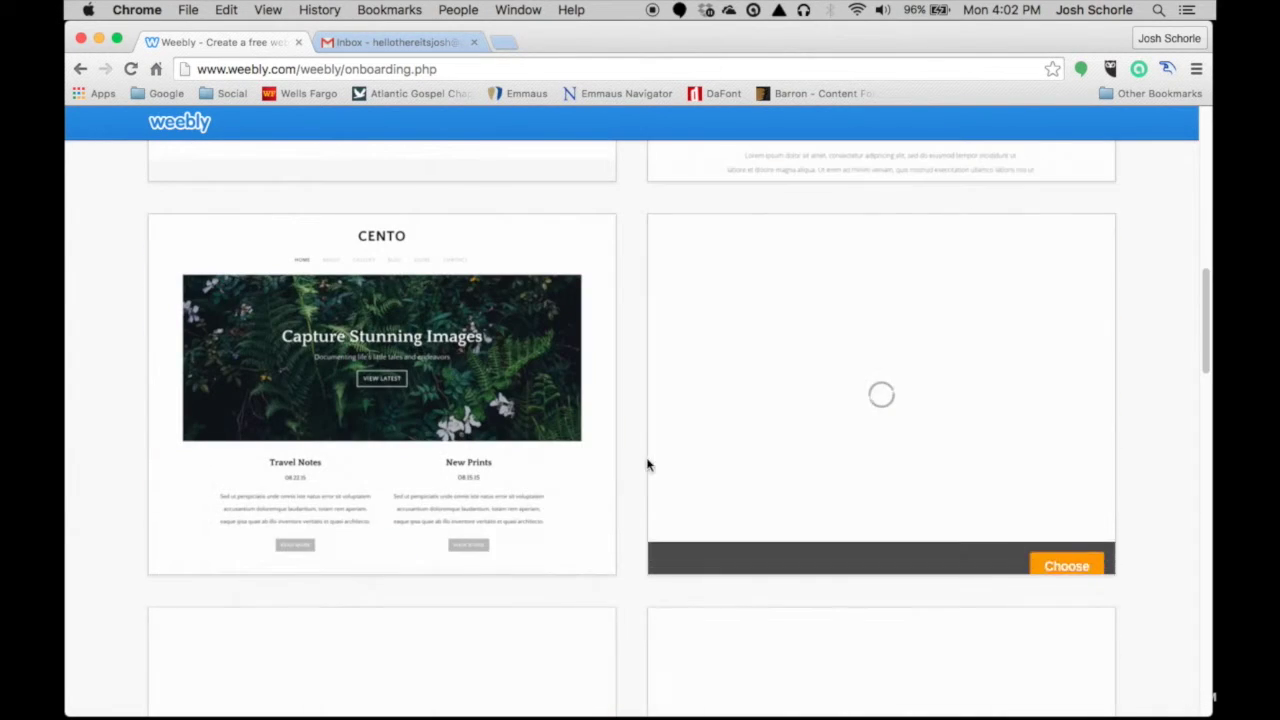
scroll(778, 427, "down", 6)
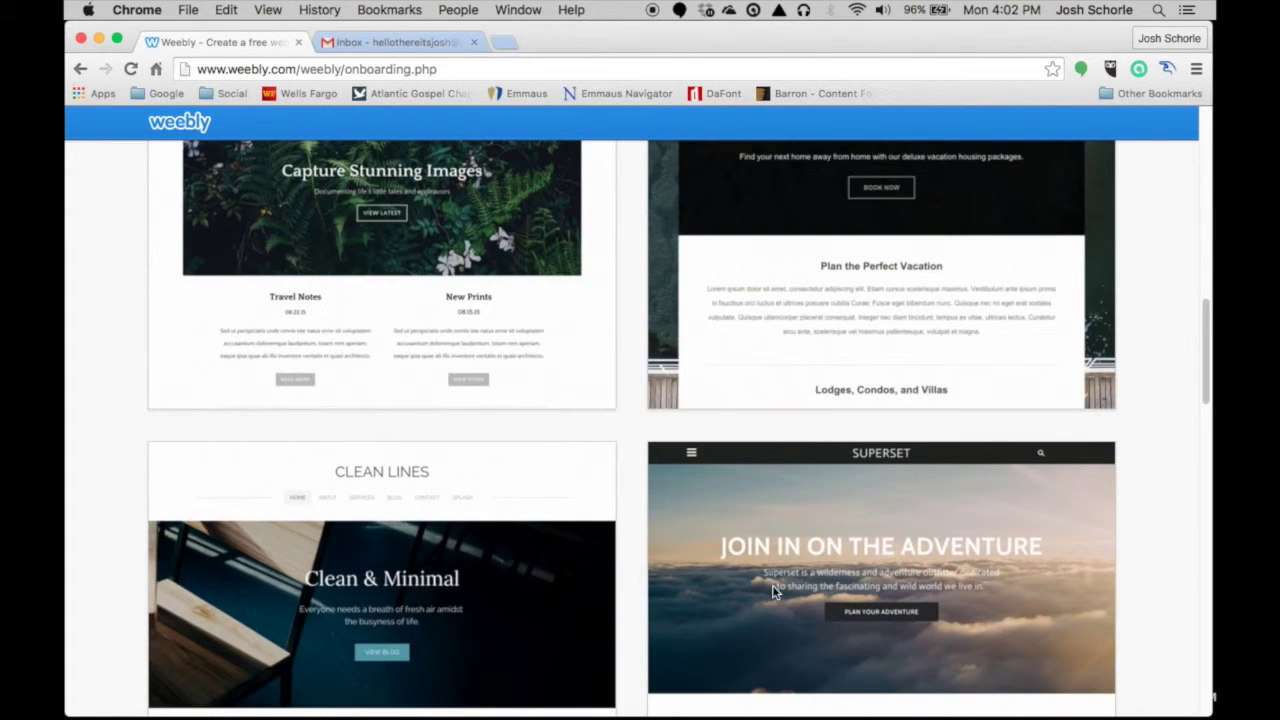
scroll(716, 557, "down", 14)
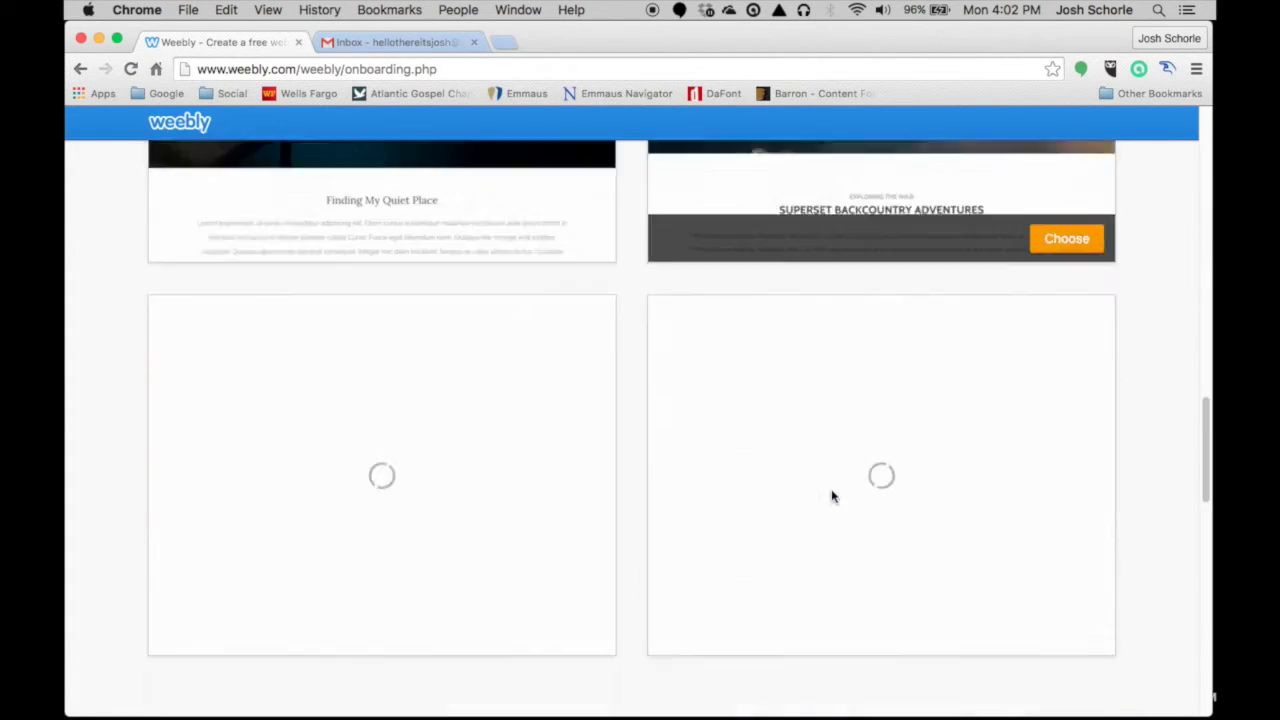
scroll(634, 491, "down", 15)
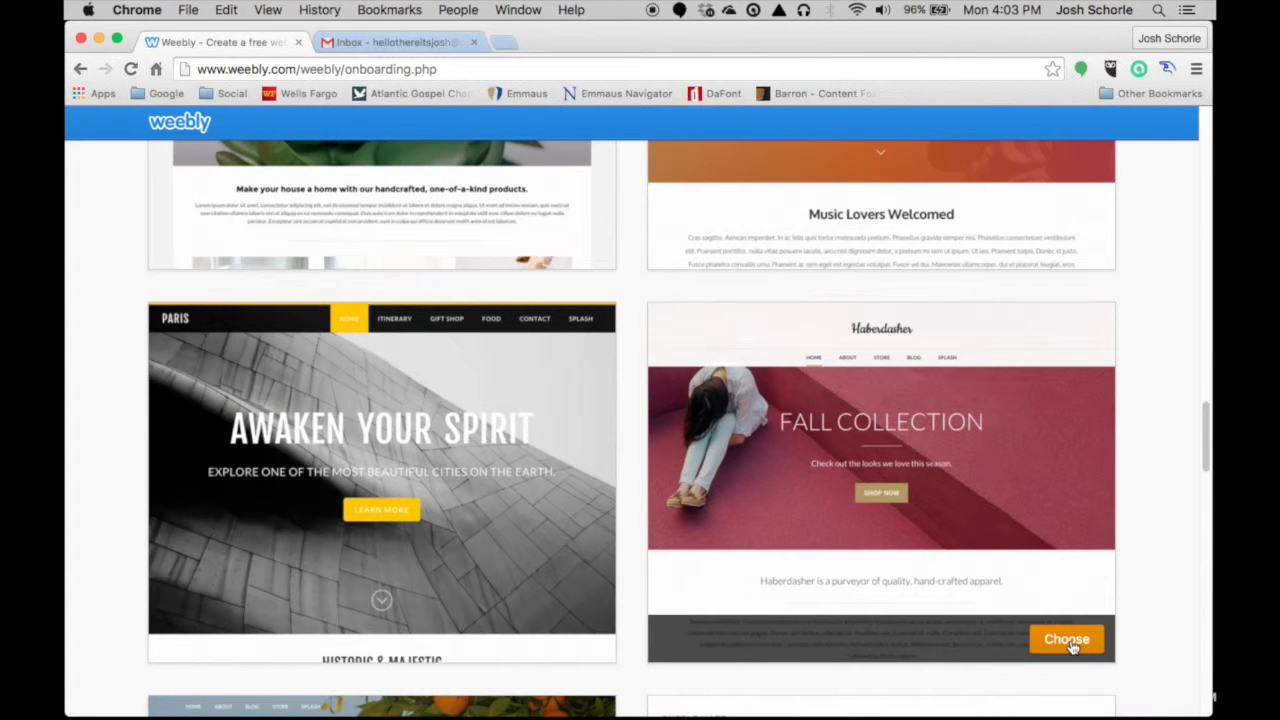
- Pick the Haberdasher theme and claim a free weebly.com subdomain for the site
left_click(1068, 640)
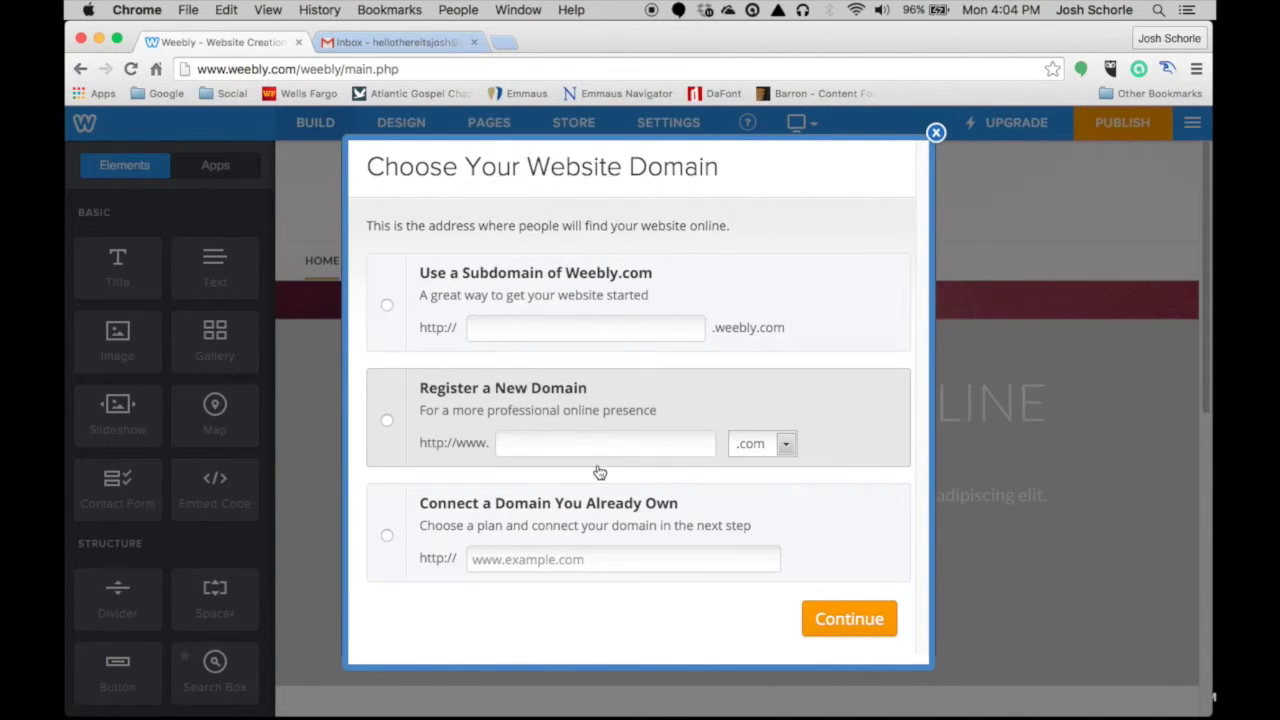
left_click(388, 306)
left_click(516, 328)
type("hellothereitsjosh")
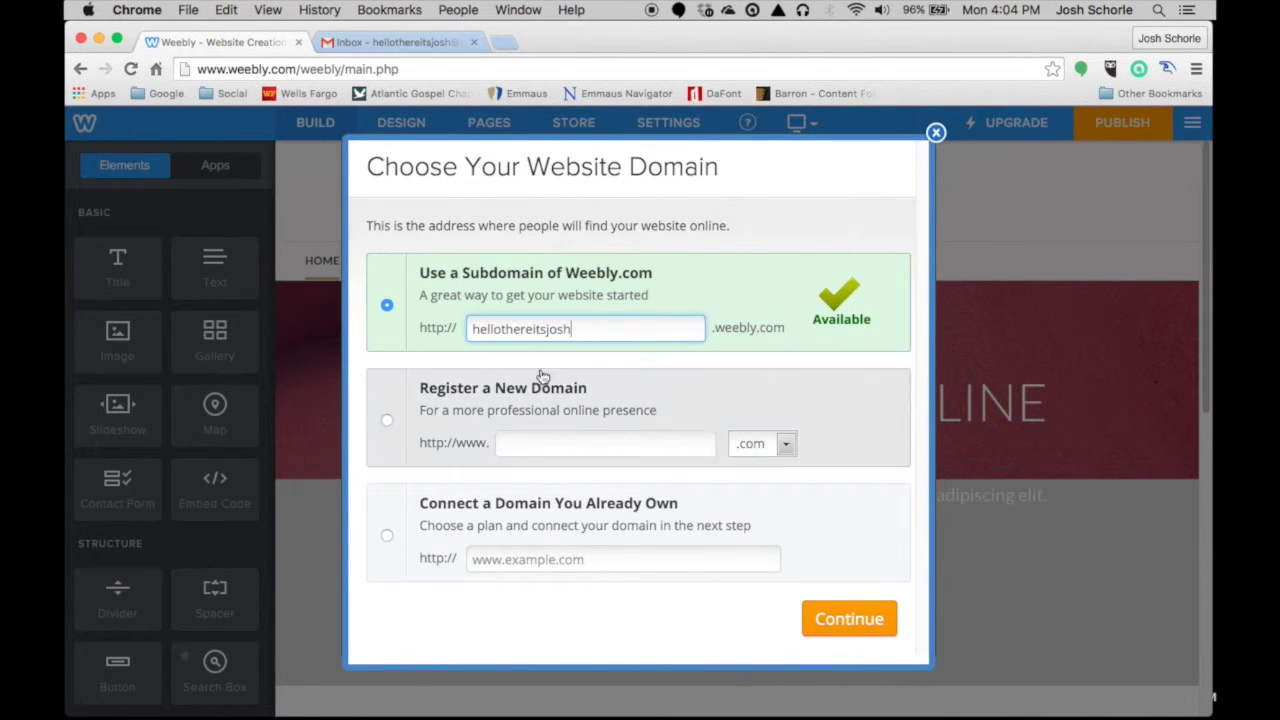
left_click(871, 626)
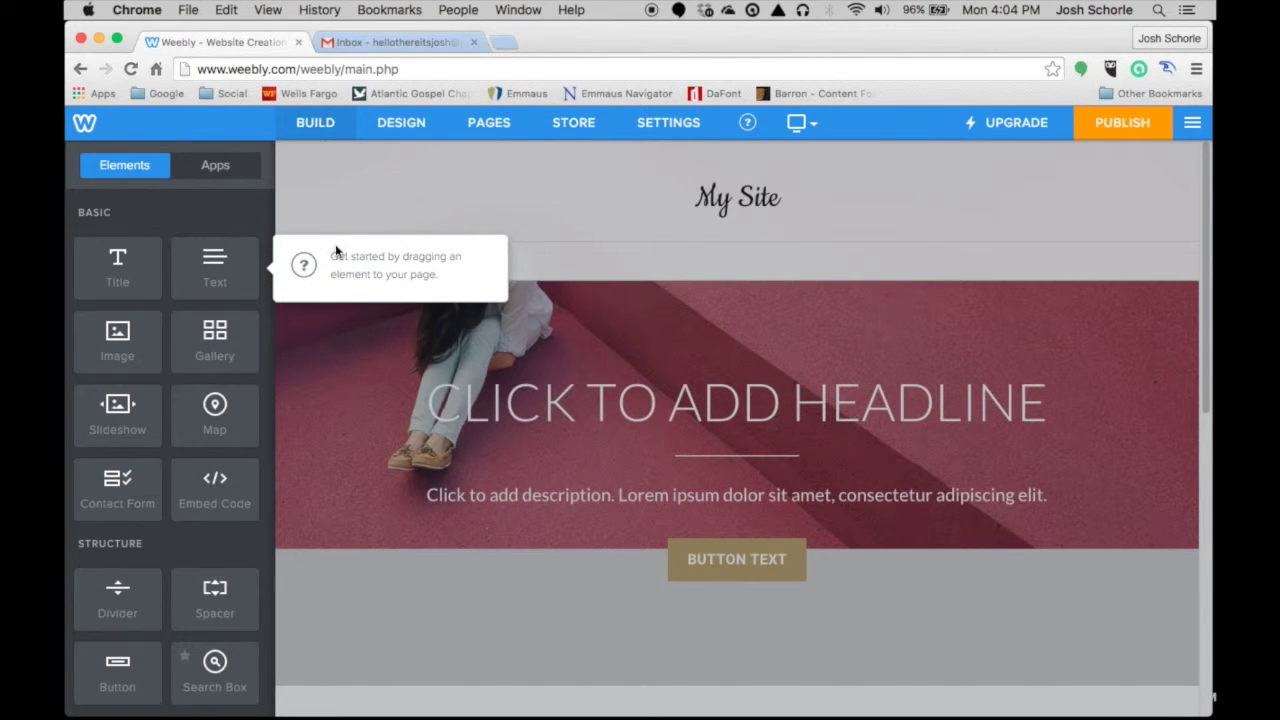
scroll(199, 360, "down", 5)
scroll(199, 357, "down", 3)
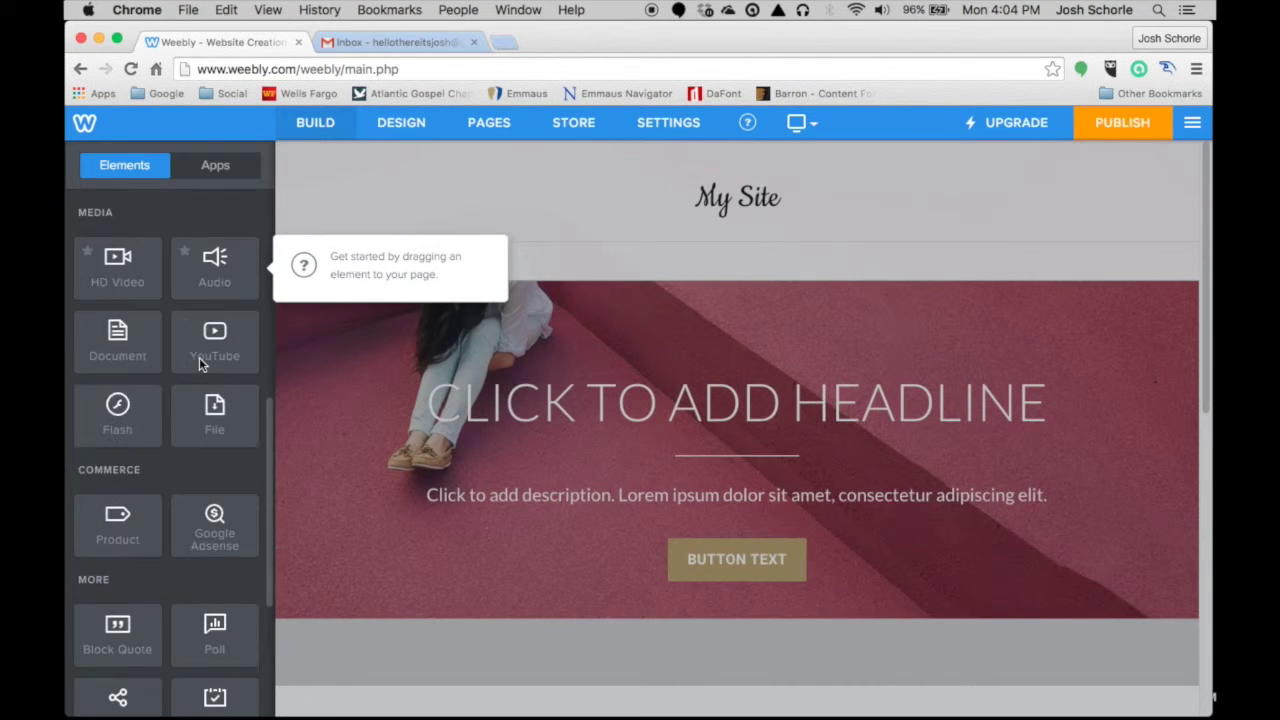
scroll(209, 329, "up", 8)
scroll(122, 341, "down", 1)
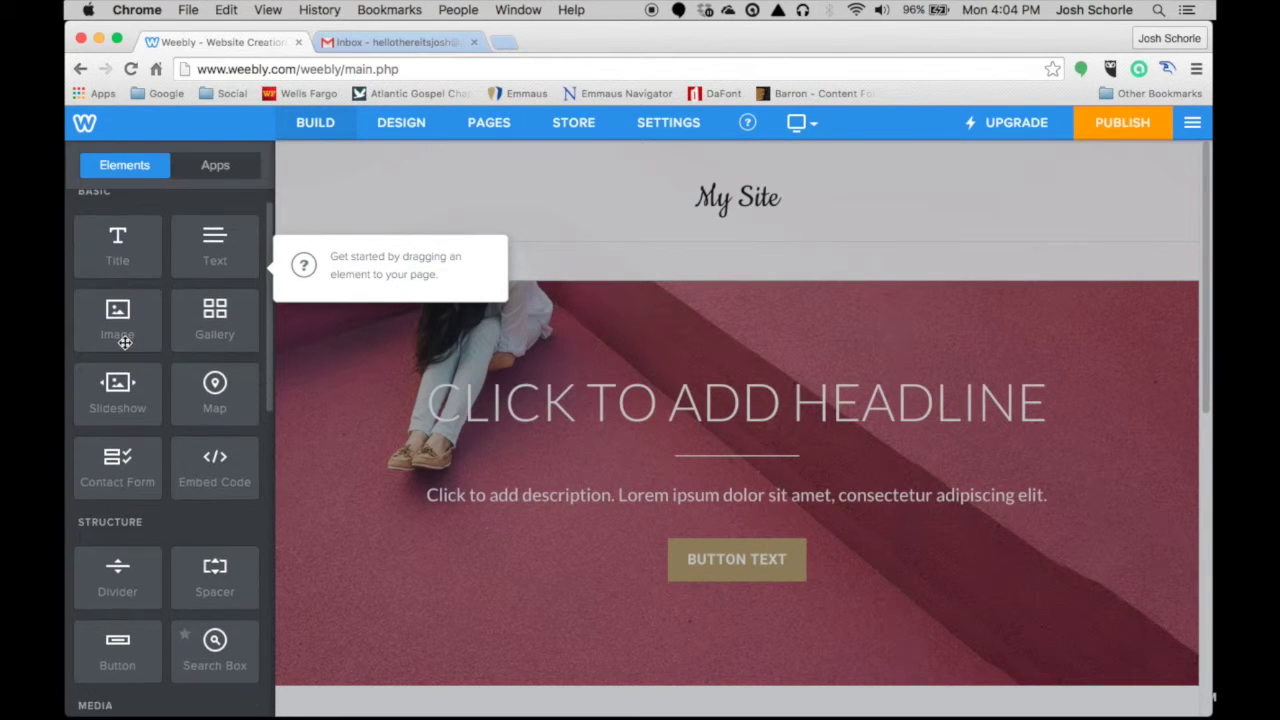
scroll(130, 345, "down", 3)
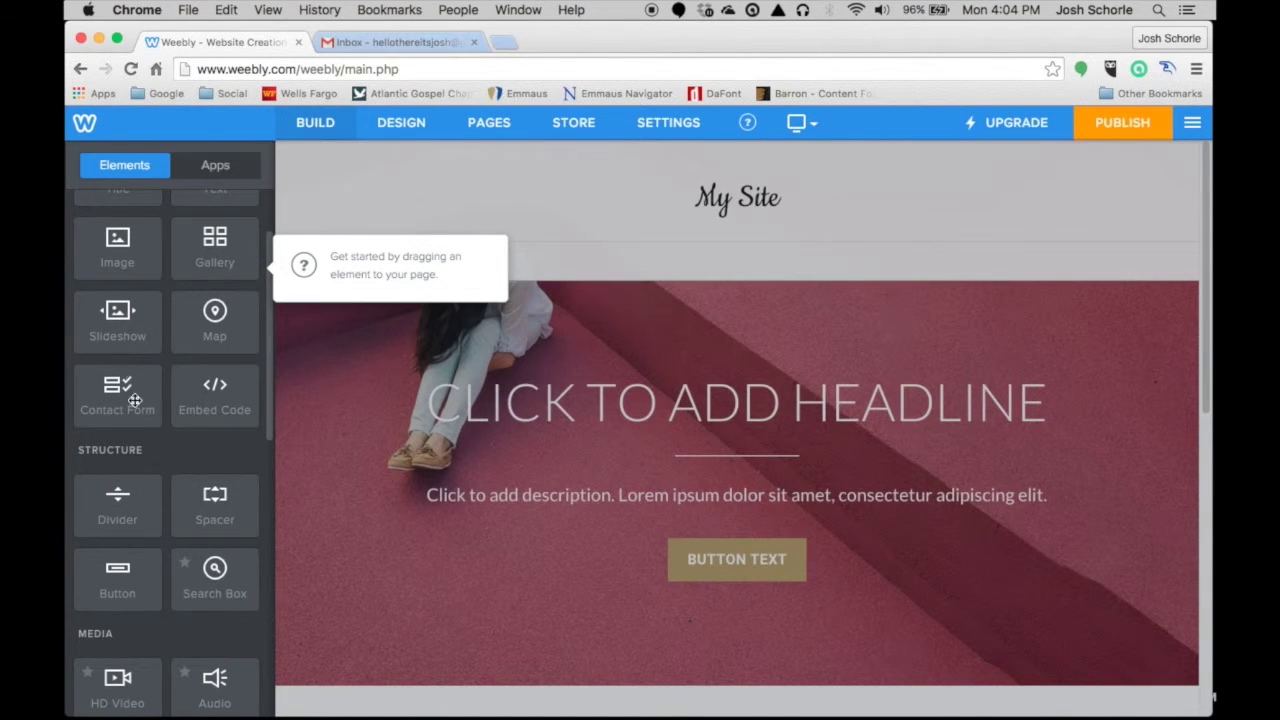
scroll(139, 480, "down", 1)
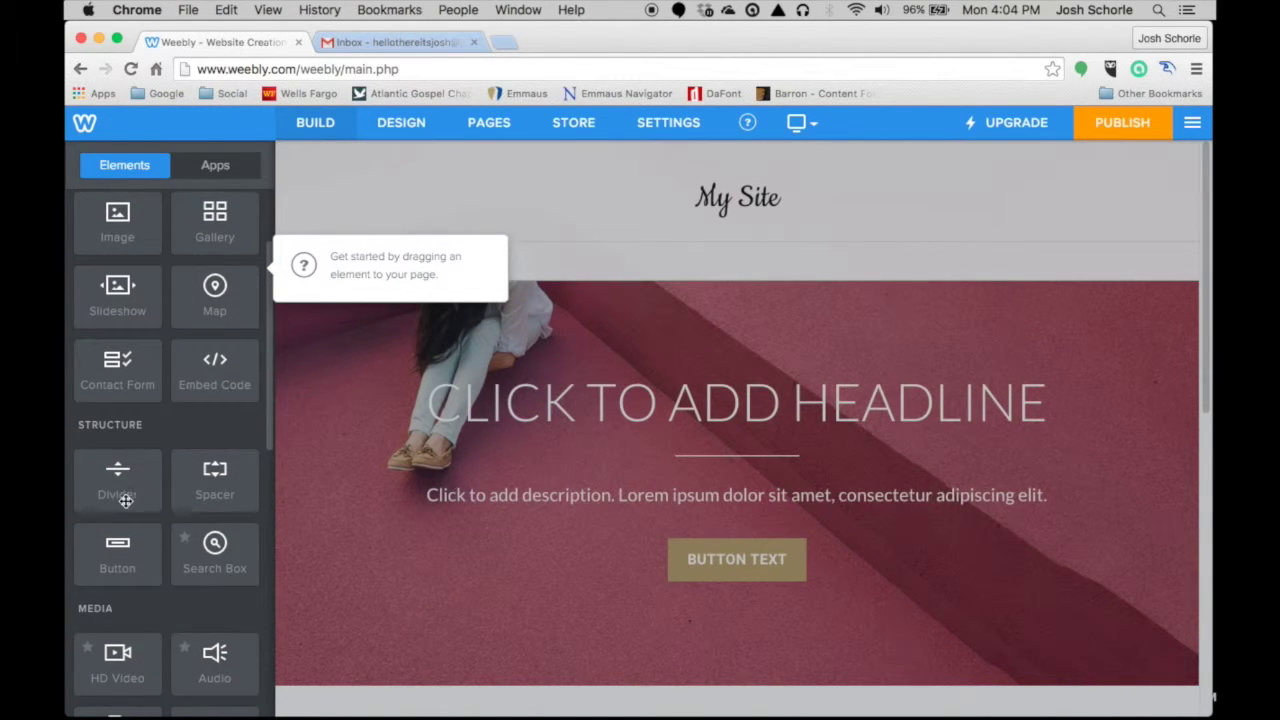
scroll(130, 495, "down", 4)
scroll(135, 490, "down", 10)
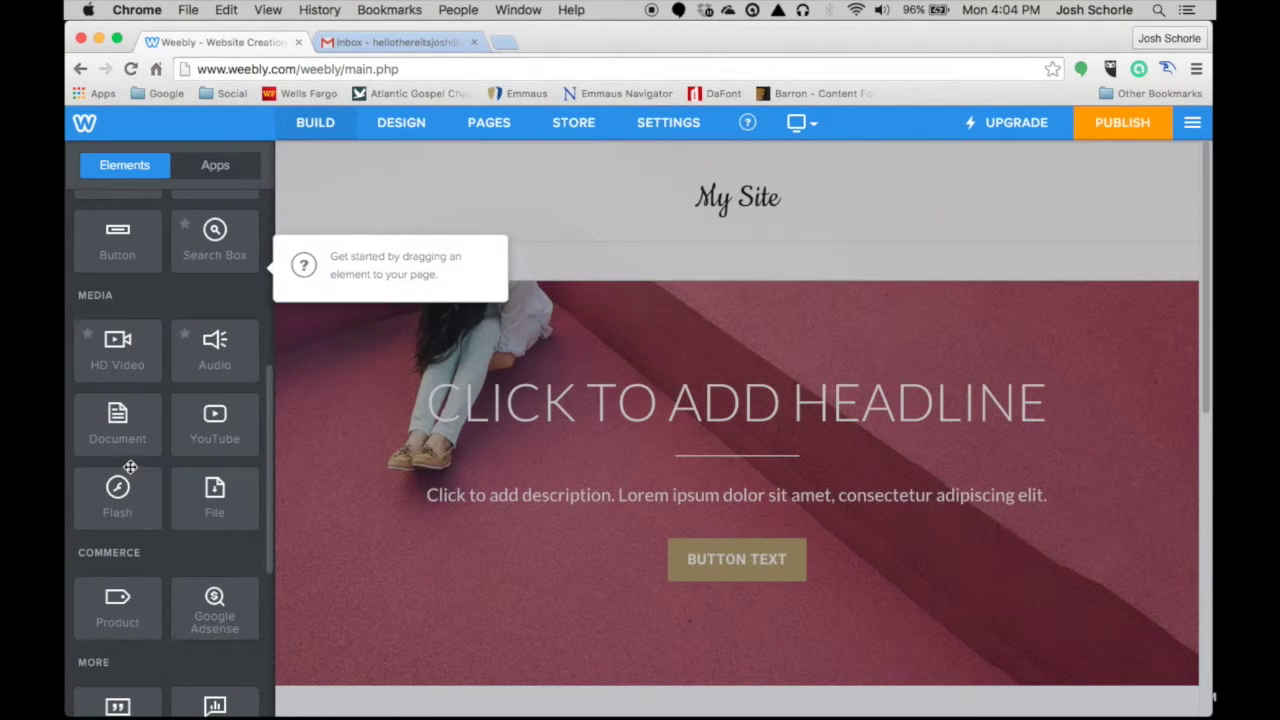
scroll(133, 470, "up", 14)
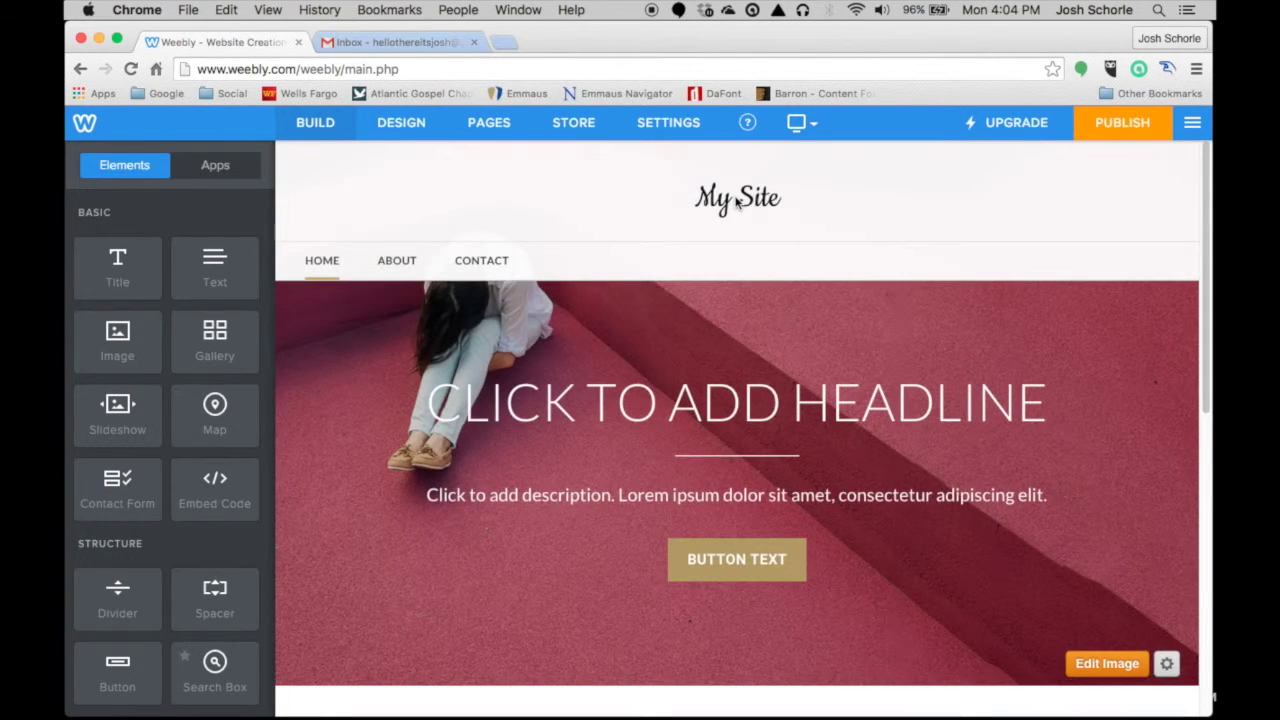
- Replace the 'My Site' title with the owner's name followed by 'Tech'
left_click(735, 197)
left_click(732, 197)
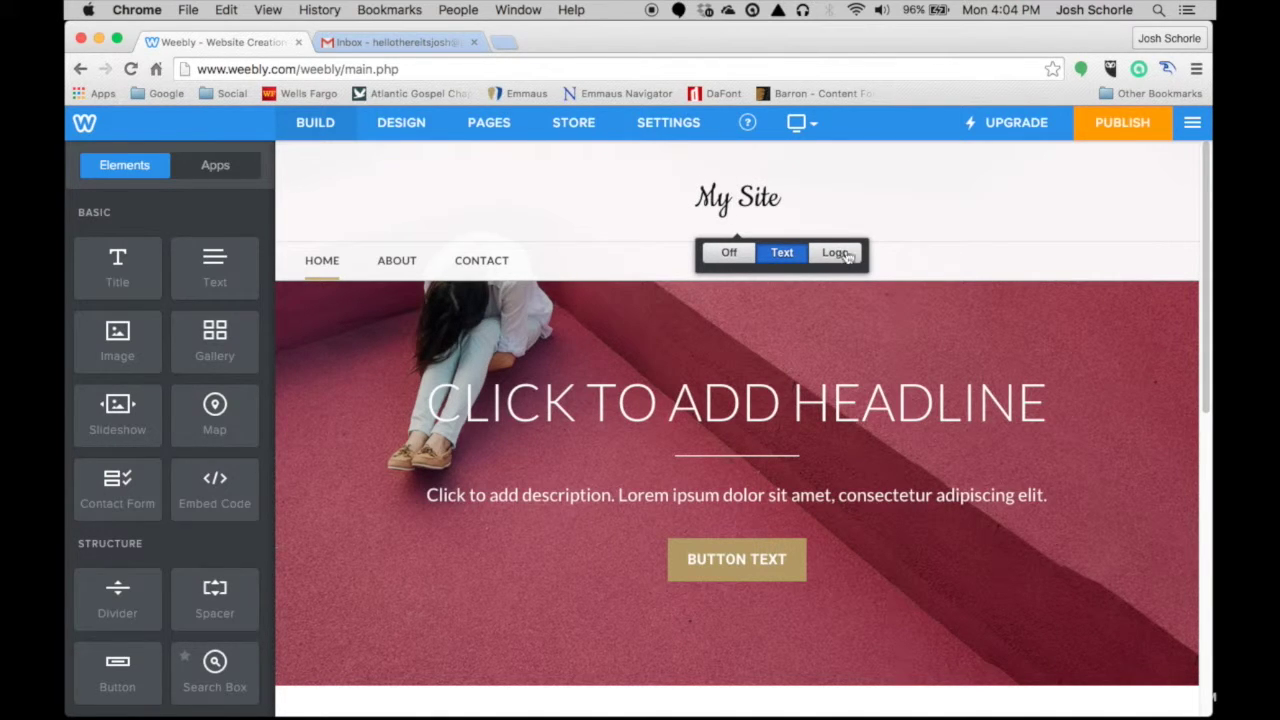
left_click(775, 198)
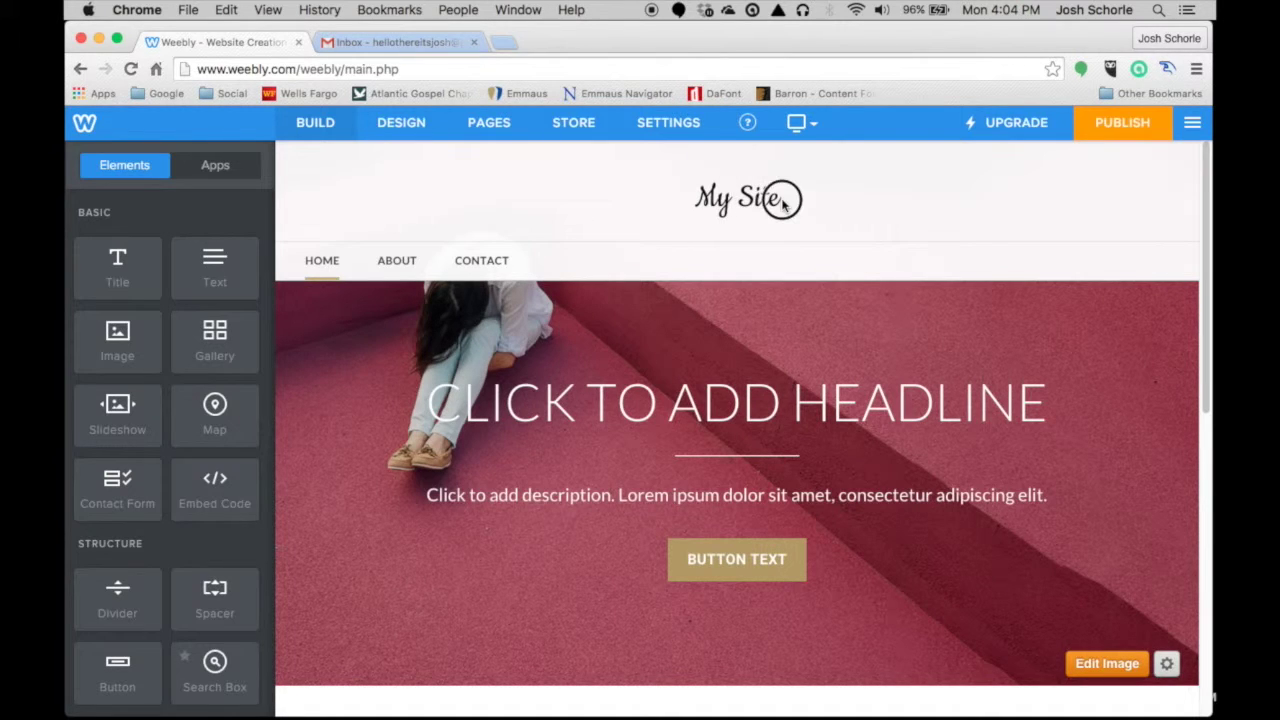
left_click_drag(778, 200, 692, 198)
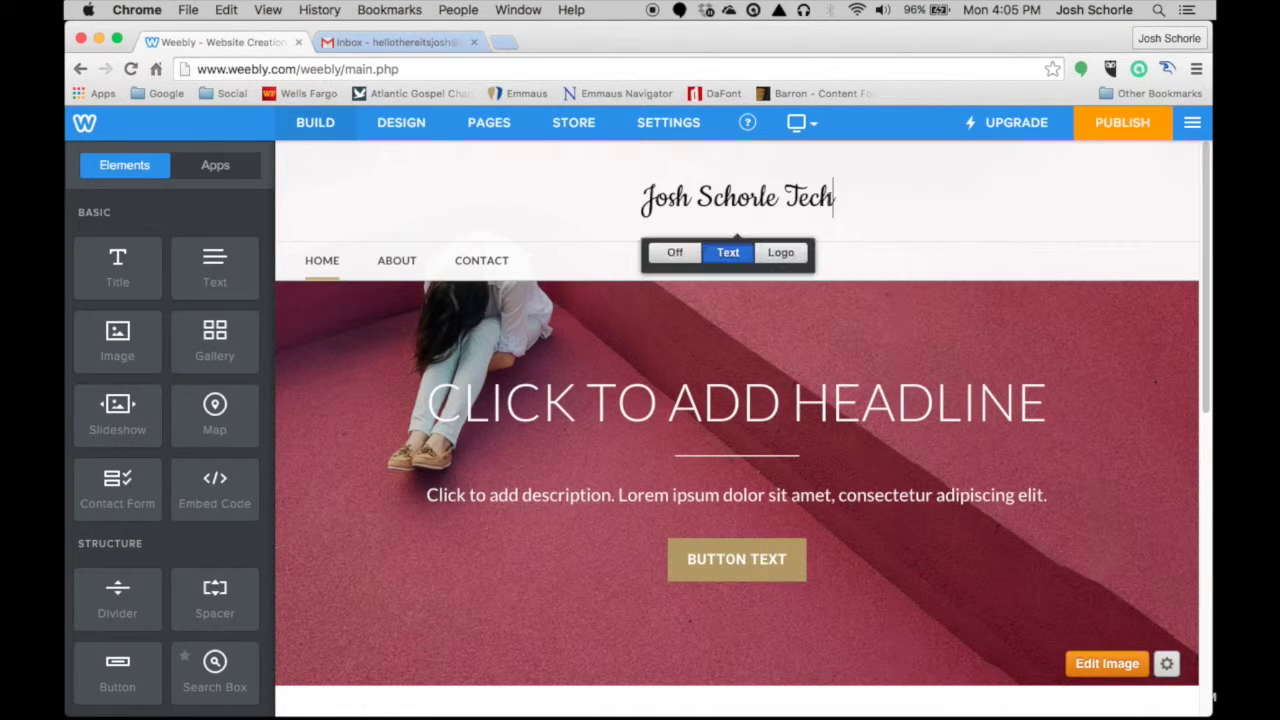
triple_click(739, 198)
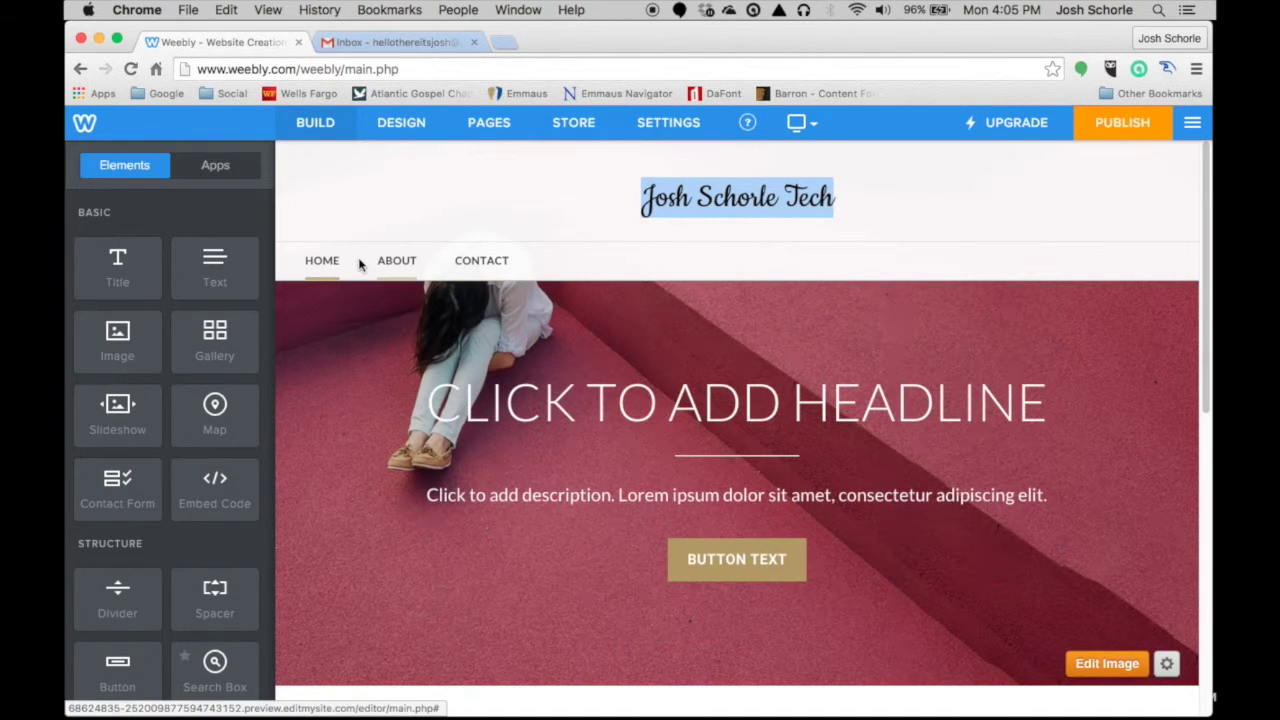
left_click(580, 264)
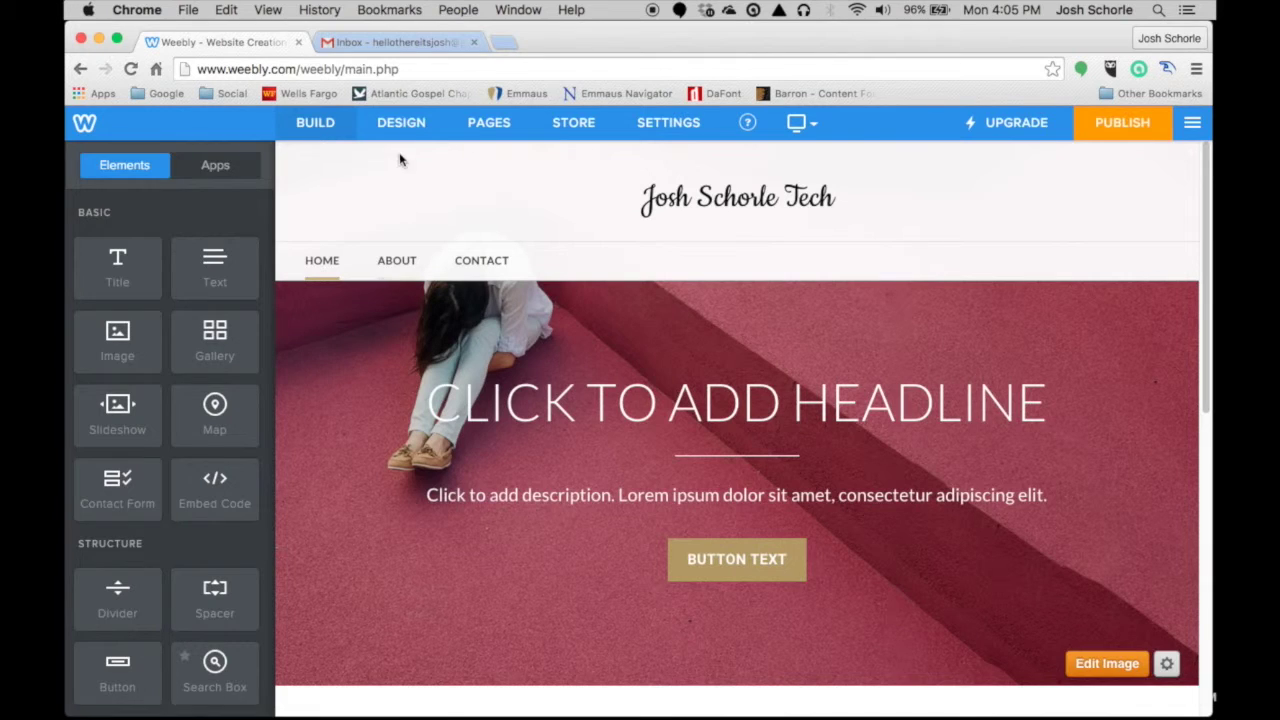
- Try the Tall Header layout for the Home page banner
scroll(600, 460, "down", 1)
scroll(656, 360, "down", 5)
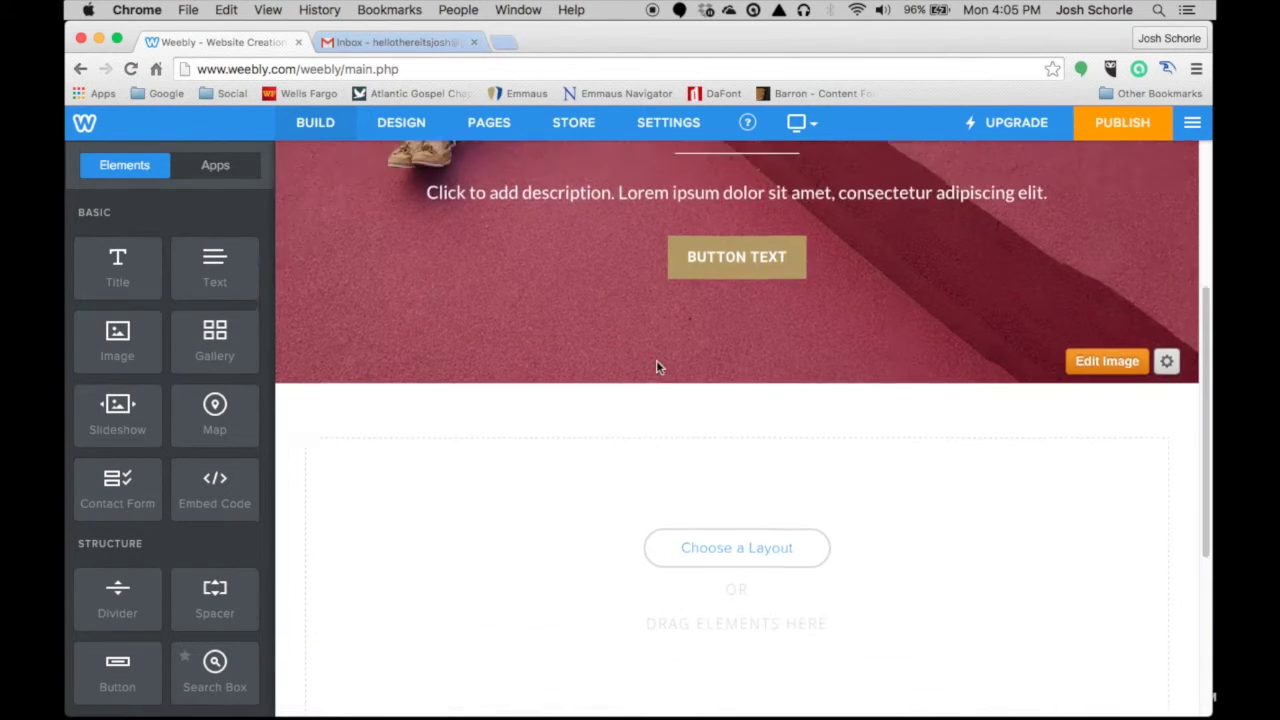
scroll(656, 360, "up", 1)
scroll(656, 360, "down", 5)
scroll(606, 352, "up", 10)
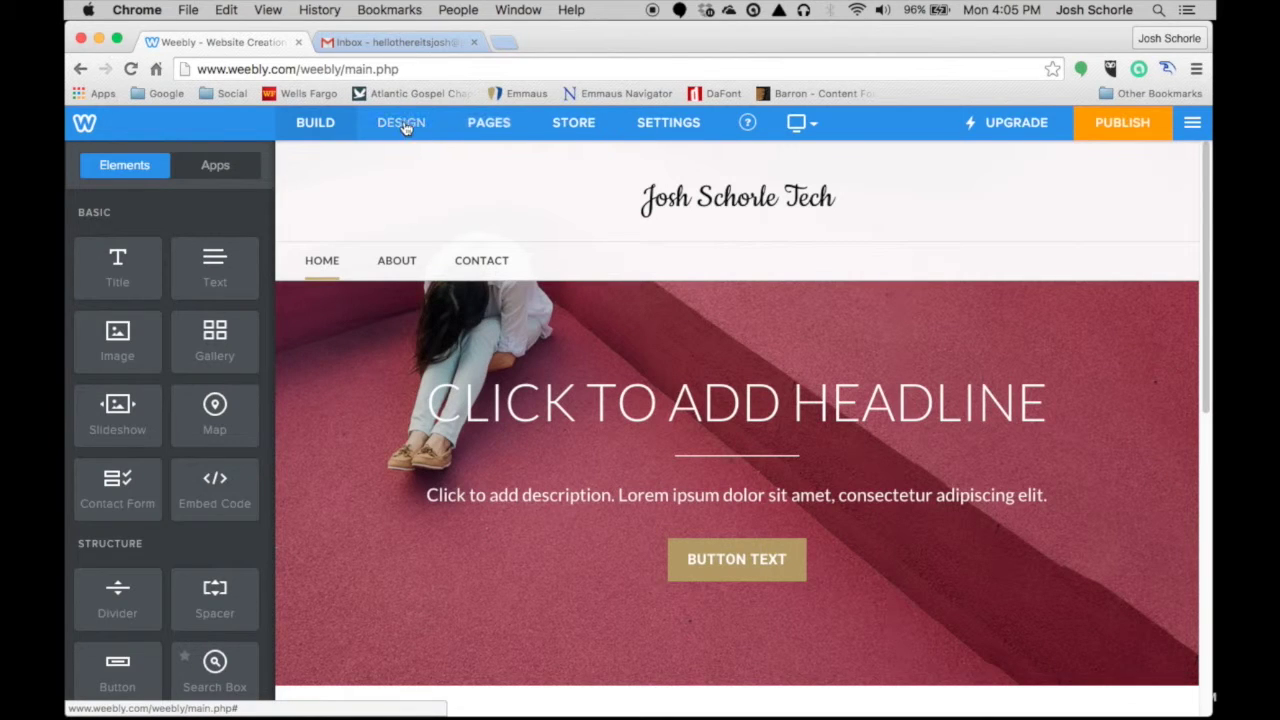
left_click(494, 128)
left_click(660, 300)
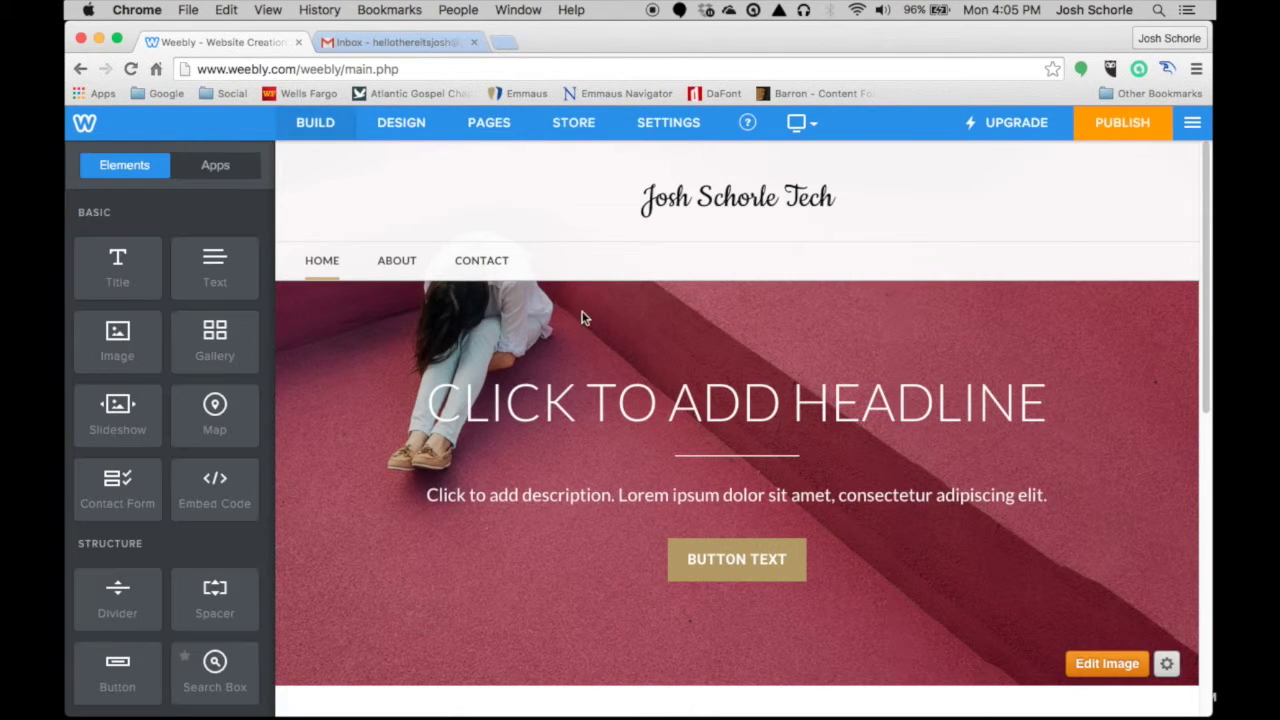
left_click(491, 123)
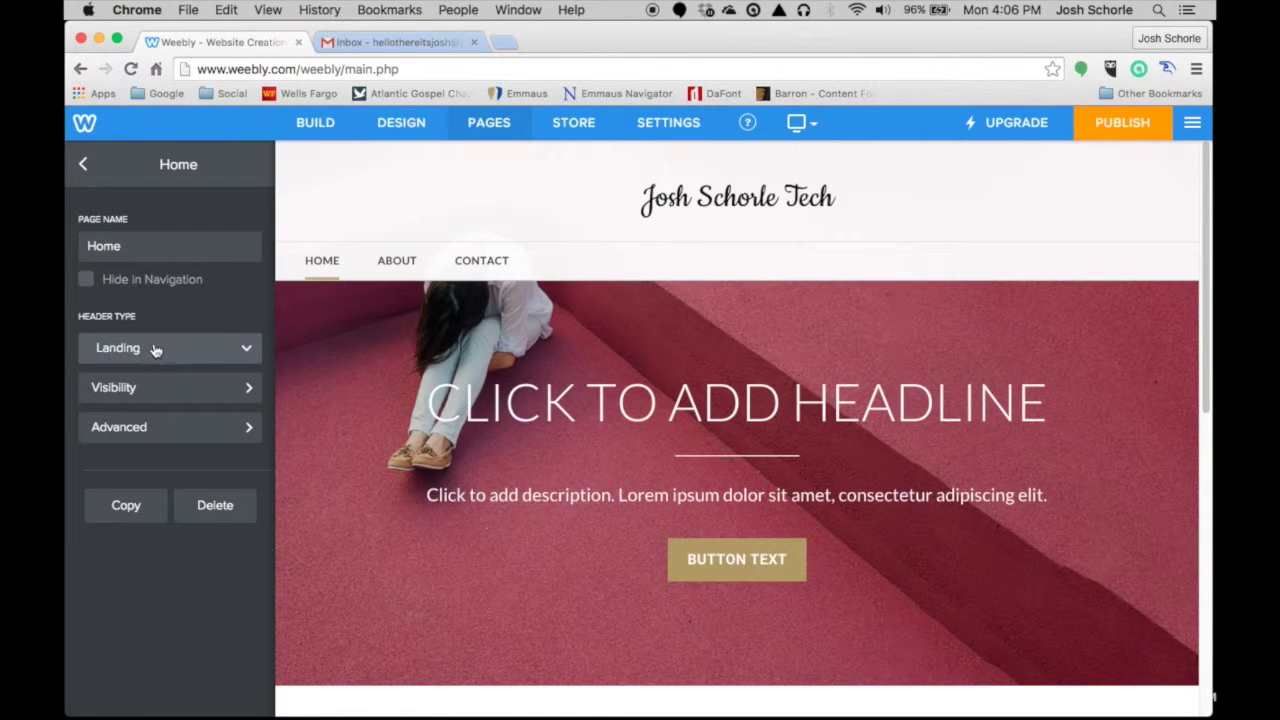
left_click(161, 348)
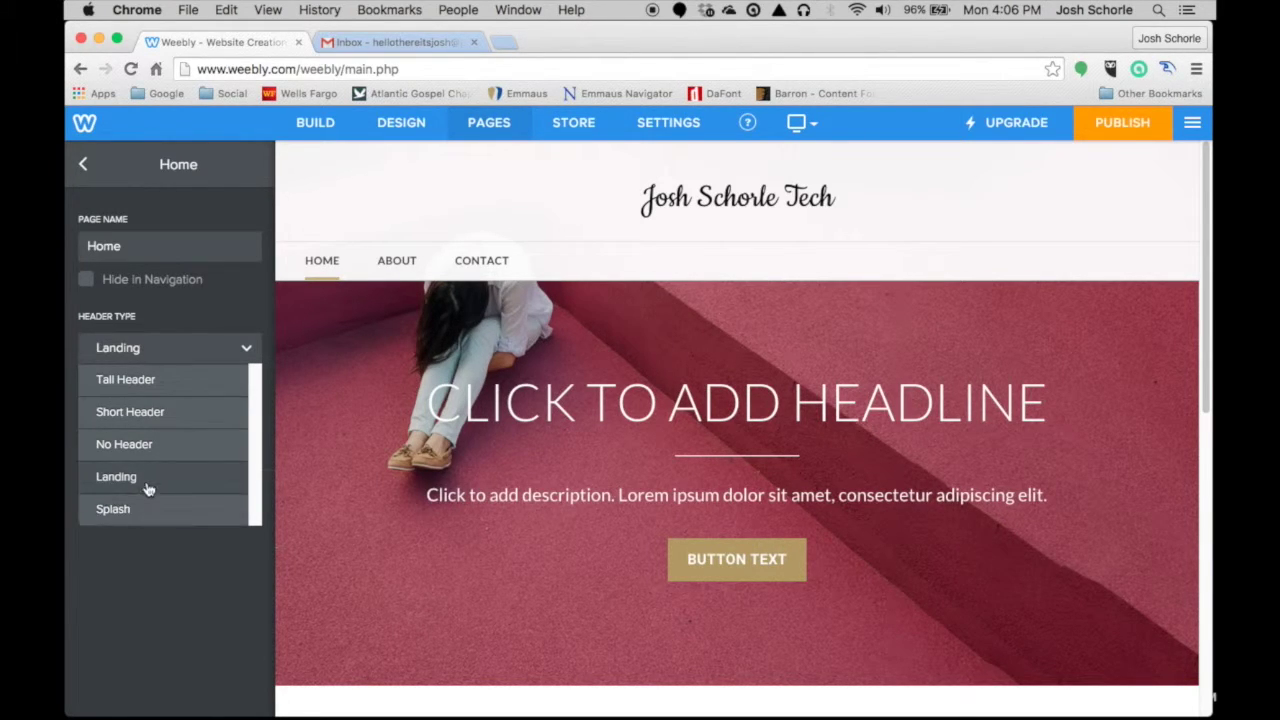
left_click(180, 381)
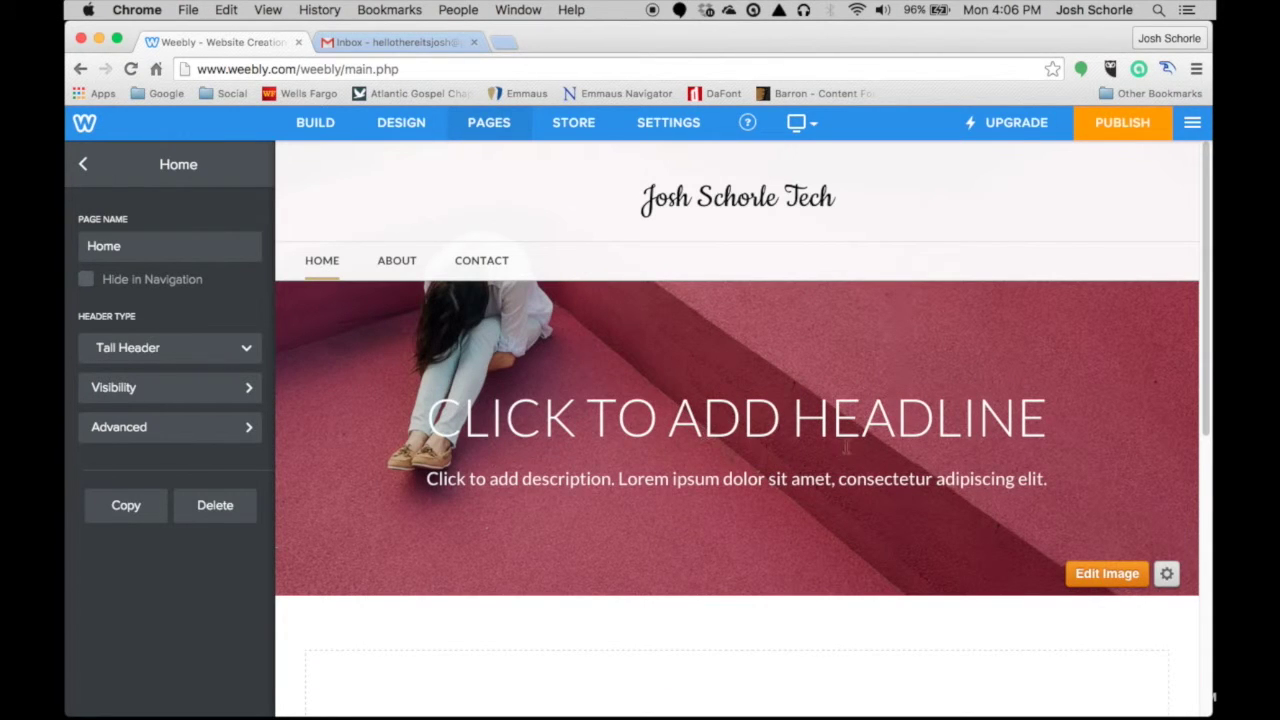
scroll(846, 445, "down", 5)
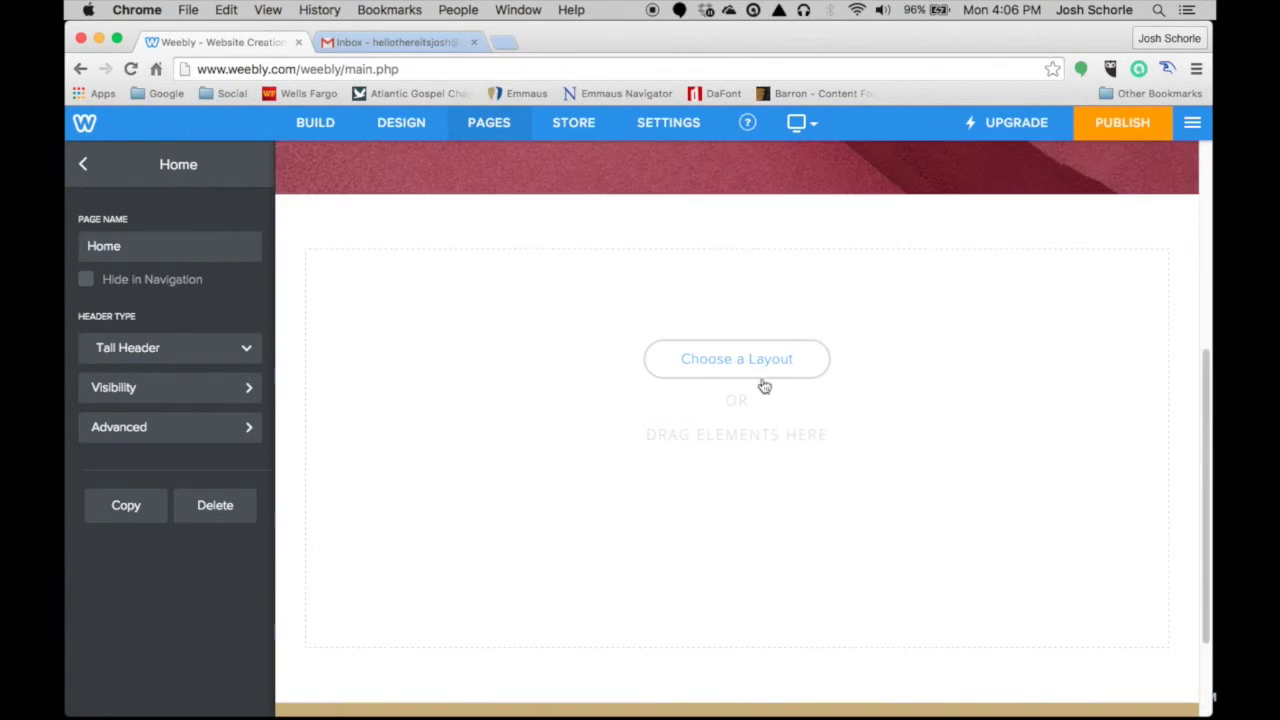
scroll(764, 386, "down", 3)
scroll(760, 330, "up", 10)
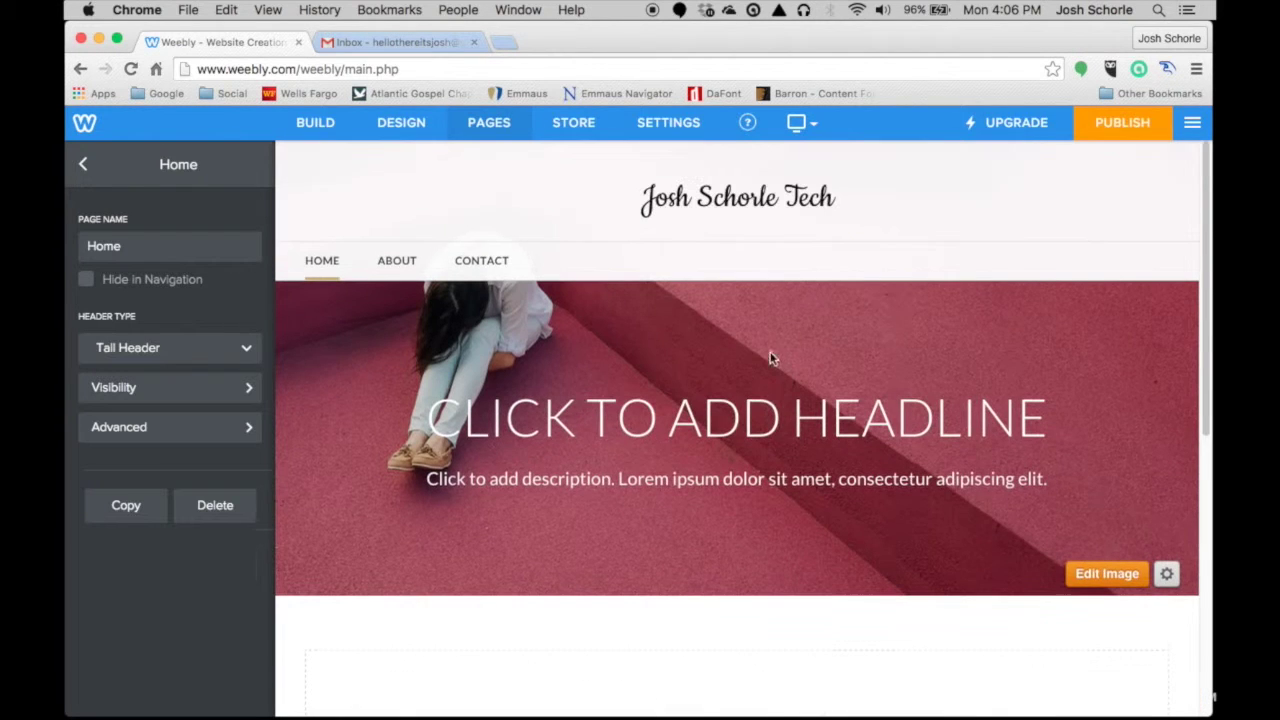
- Switch the Home header back to Landing and set its headline to WELCOME
left_click(174, 358)
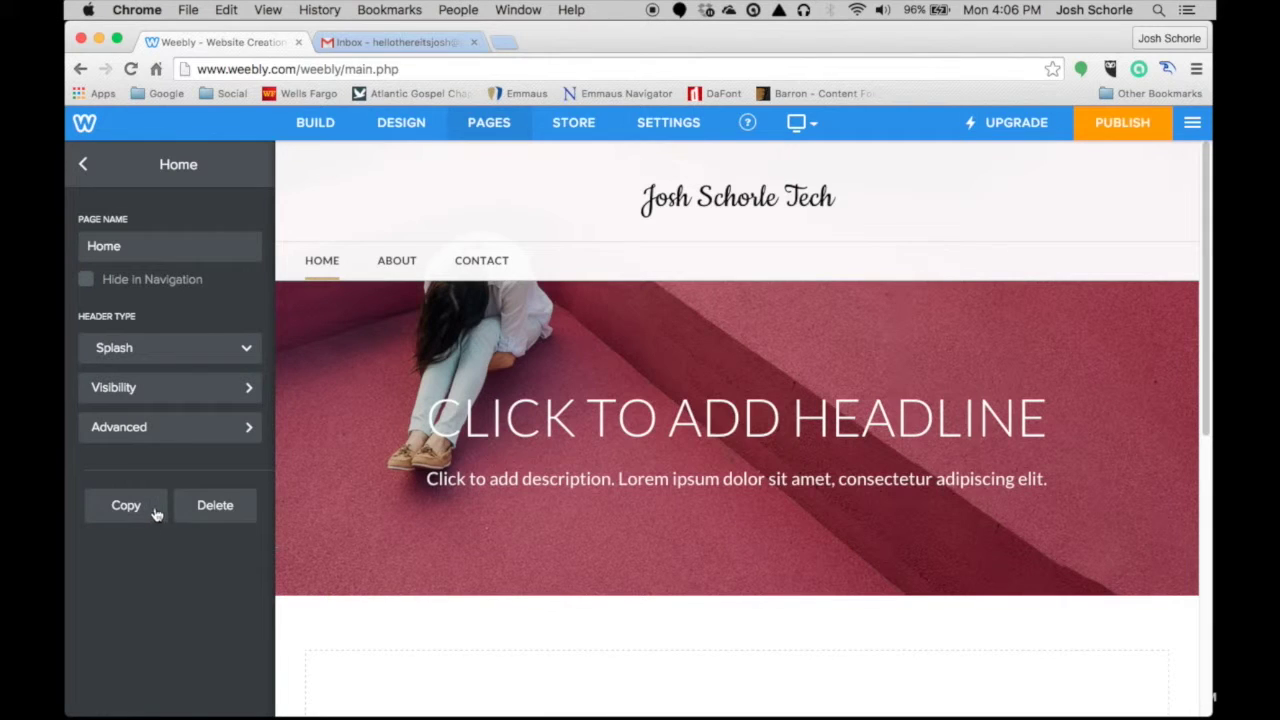
left_click(156, 510)
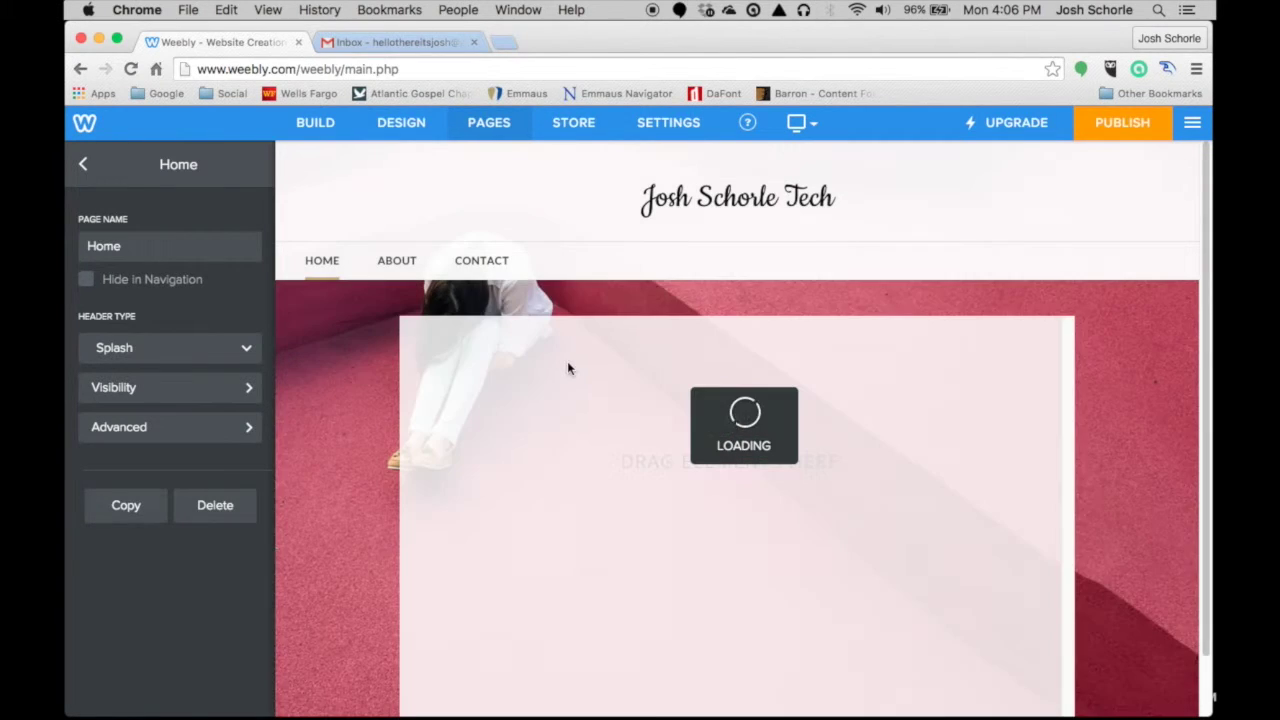
left_click(747, 407)
type("W")
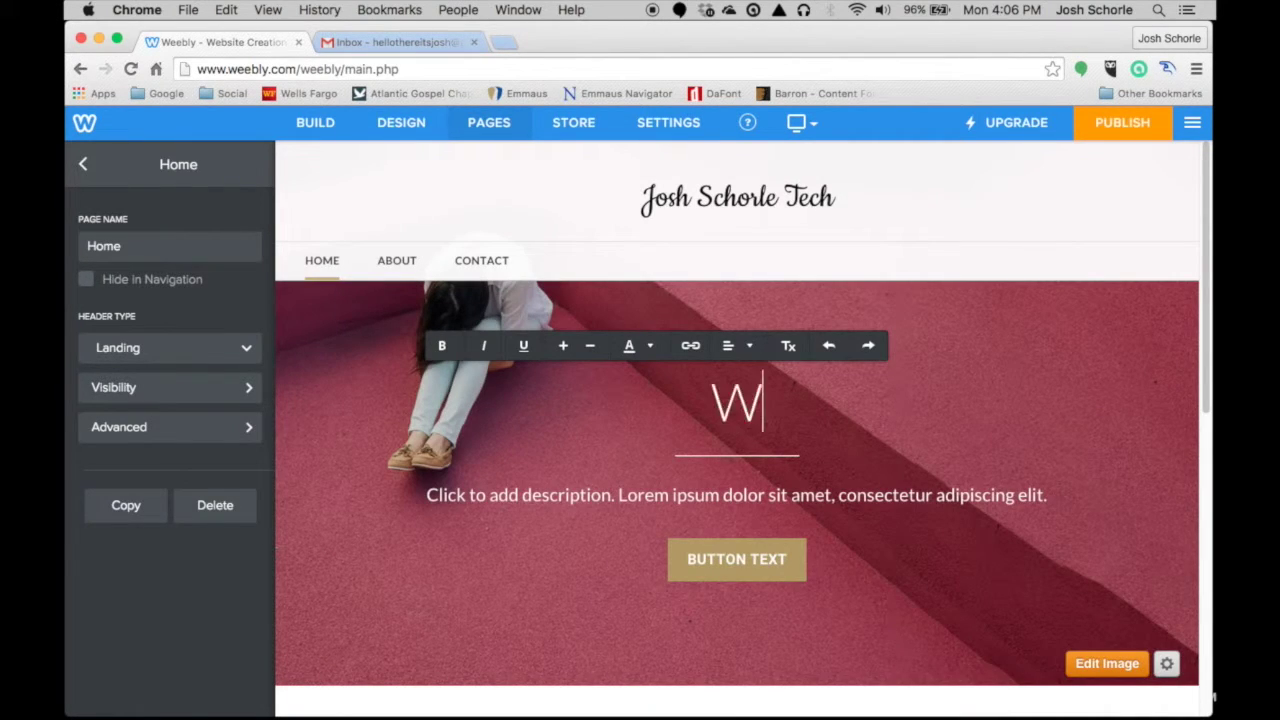
type("ELCOME")
left_click(737, 491)
- Enter the banner description 'Welcome to my brand new site! :)'
type("Welcome to my brand new site! :")
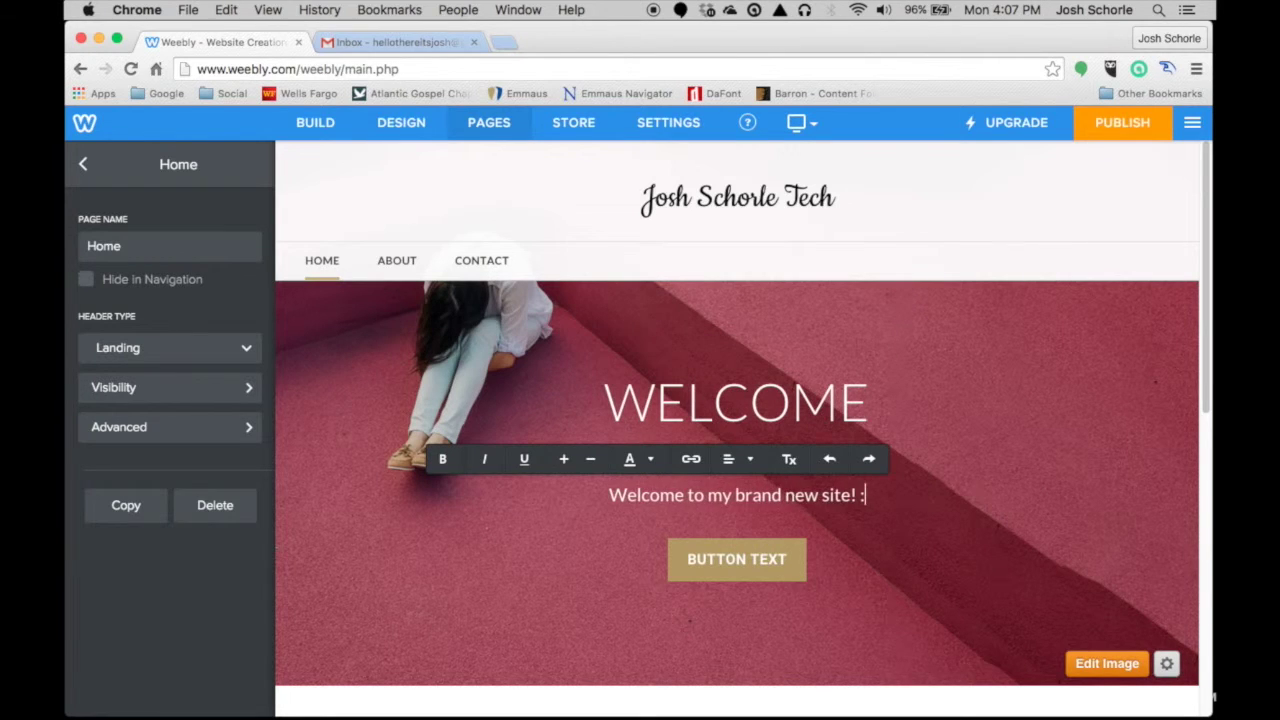
type(")")
scroll(543, 357, "down", 1)
scroll(400, 330, "down", 5)
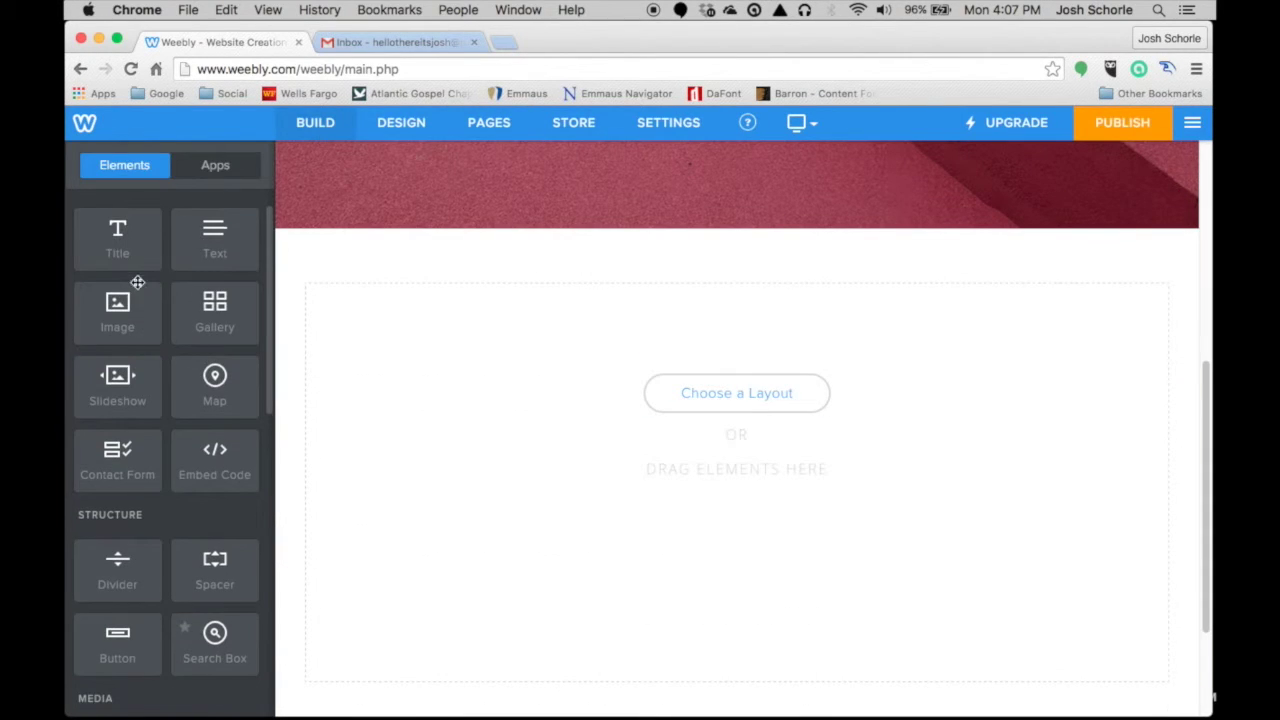
- Add an image placeholder below the banner with a text block to its left
left_click_drag(119, 318, 434, 406)
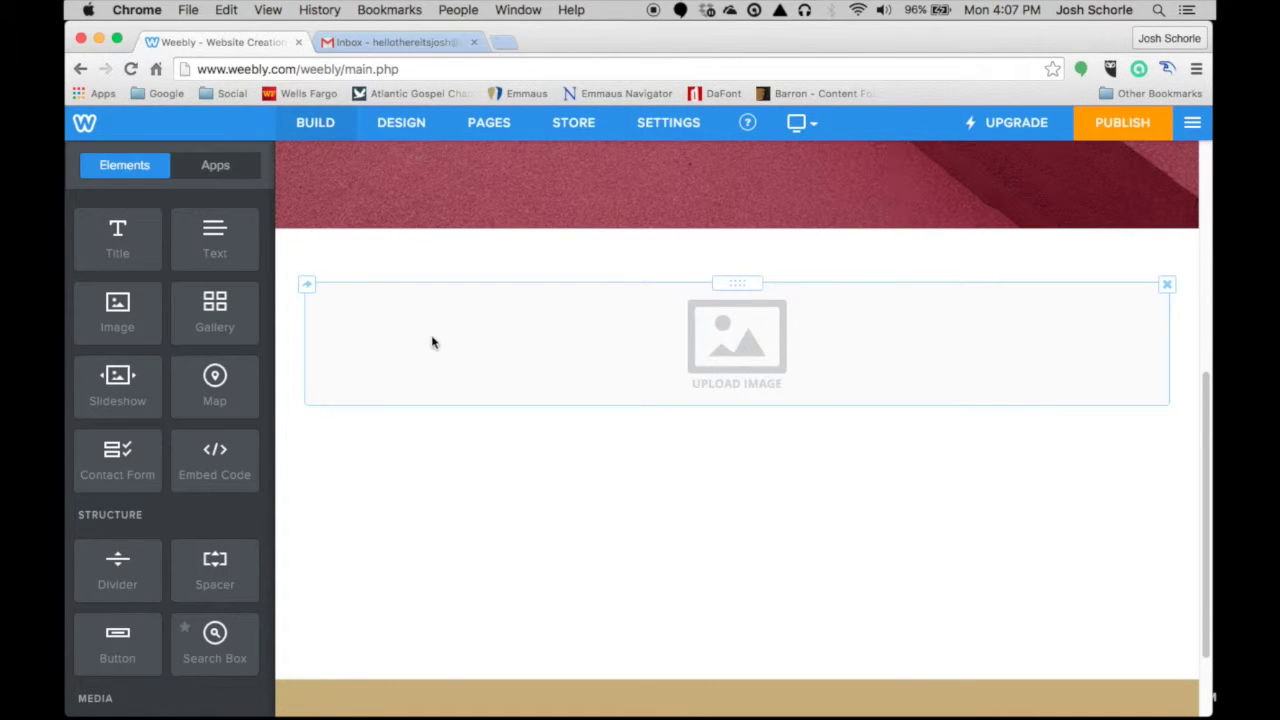
left_click_drag(215, 238, 1179, 331)
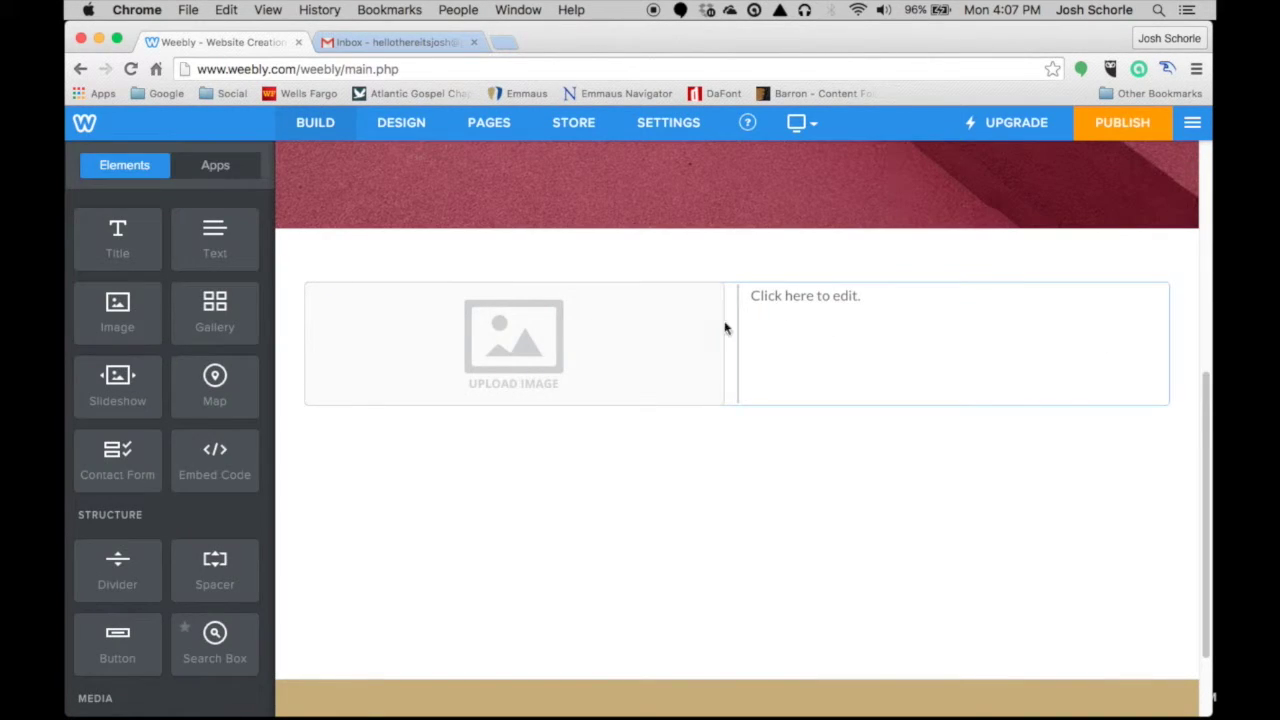
left_click(786, 295)
left_click_drag(946, 278, 304, 318)
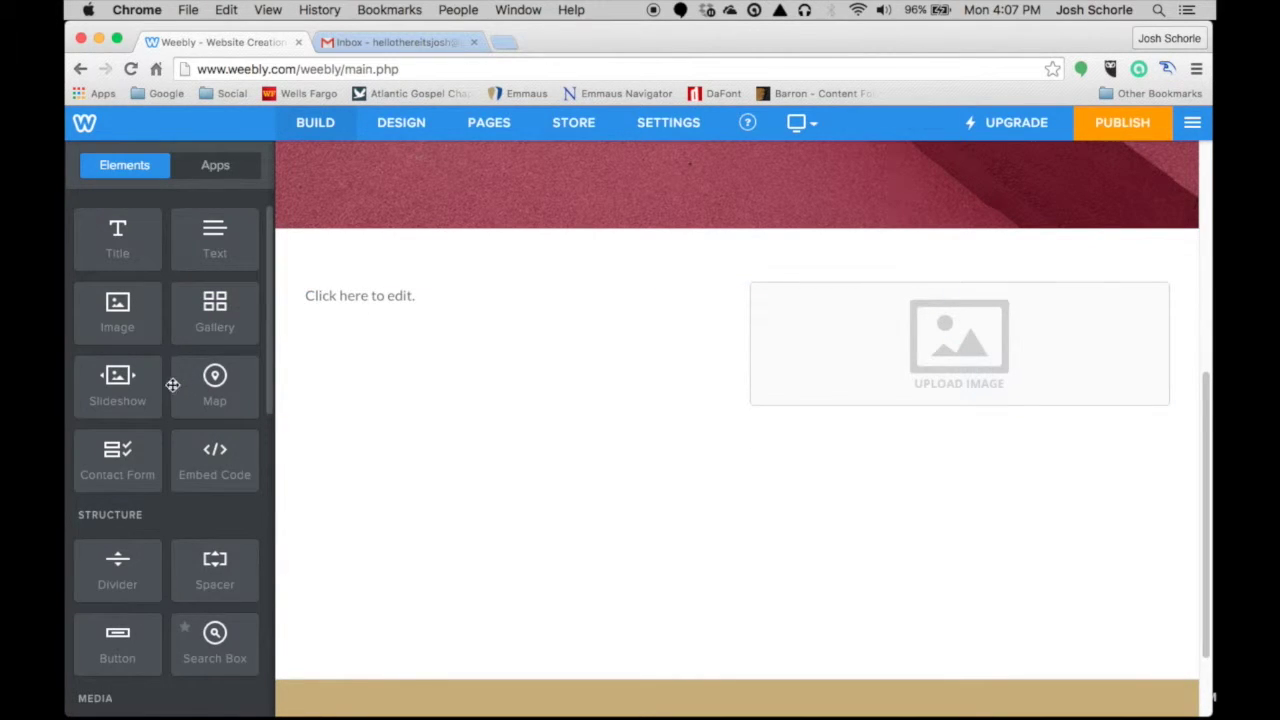
scroll(140, 401, "down", 1)
scroll(225, 445, "down", 3)
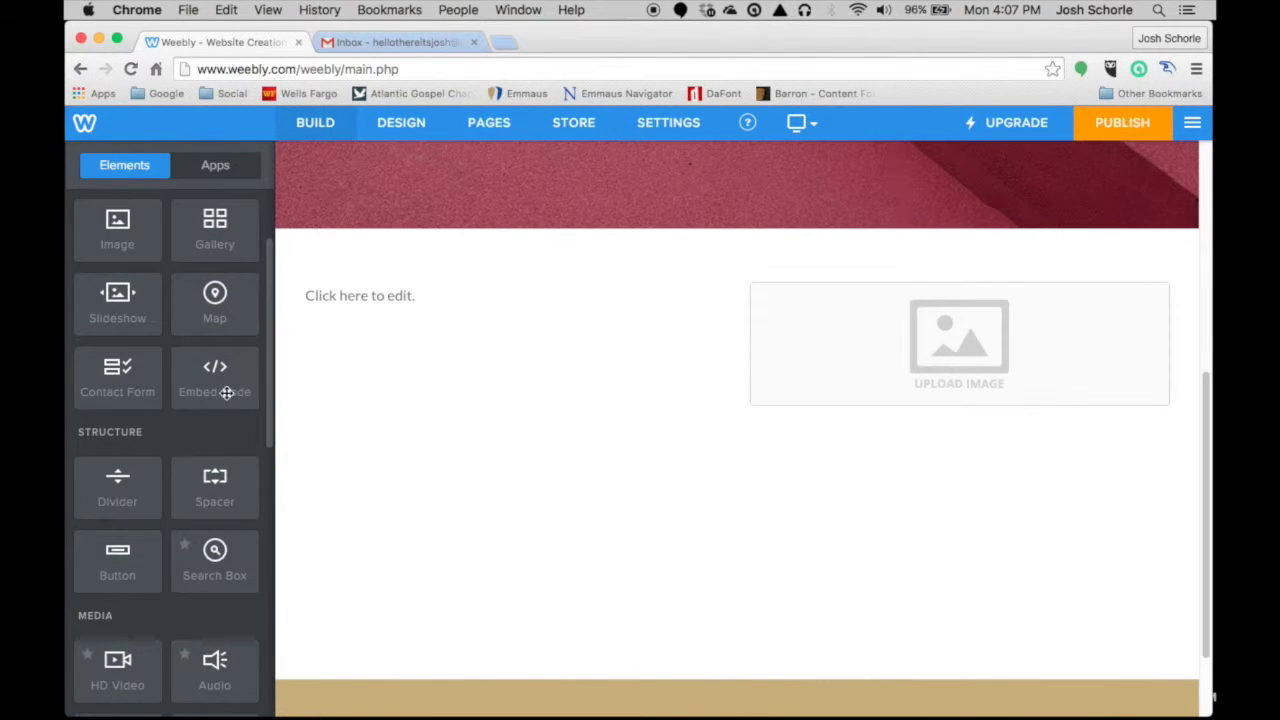
scroll(227, 392, "up", 4)
scroll(233, 463, "down", 1)
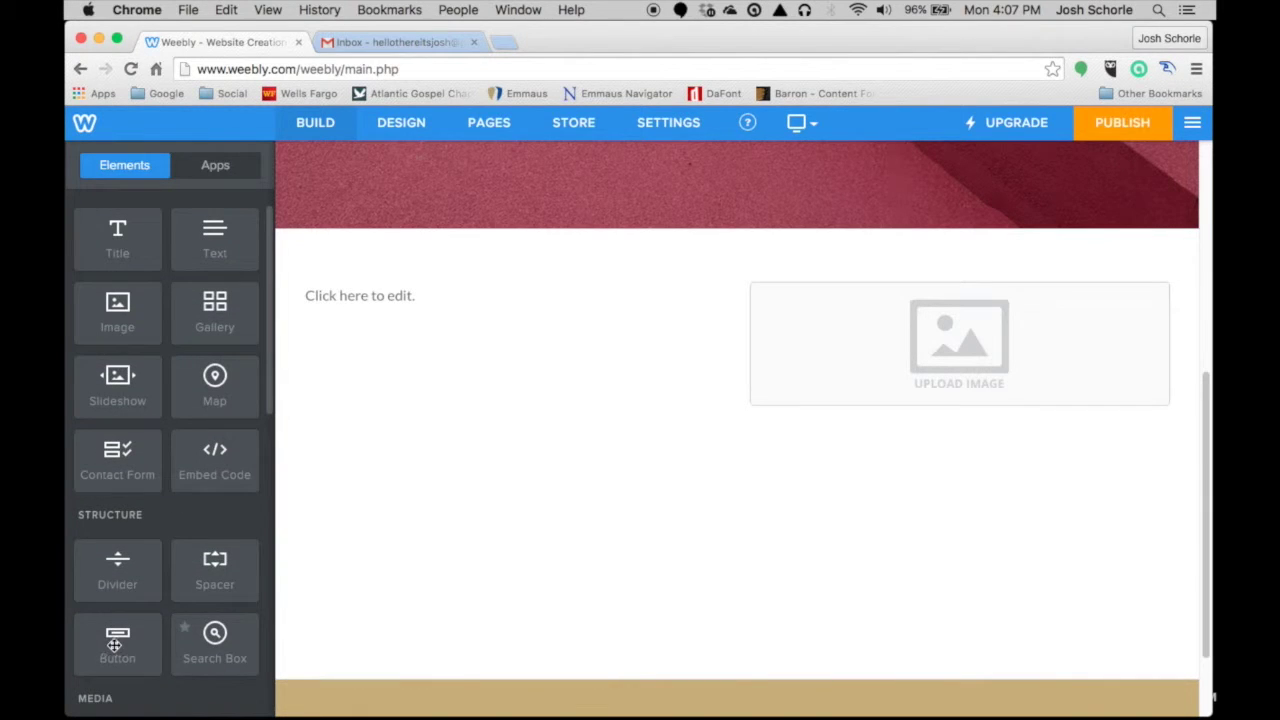
left_click_drag(115, 645, 371, 403)
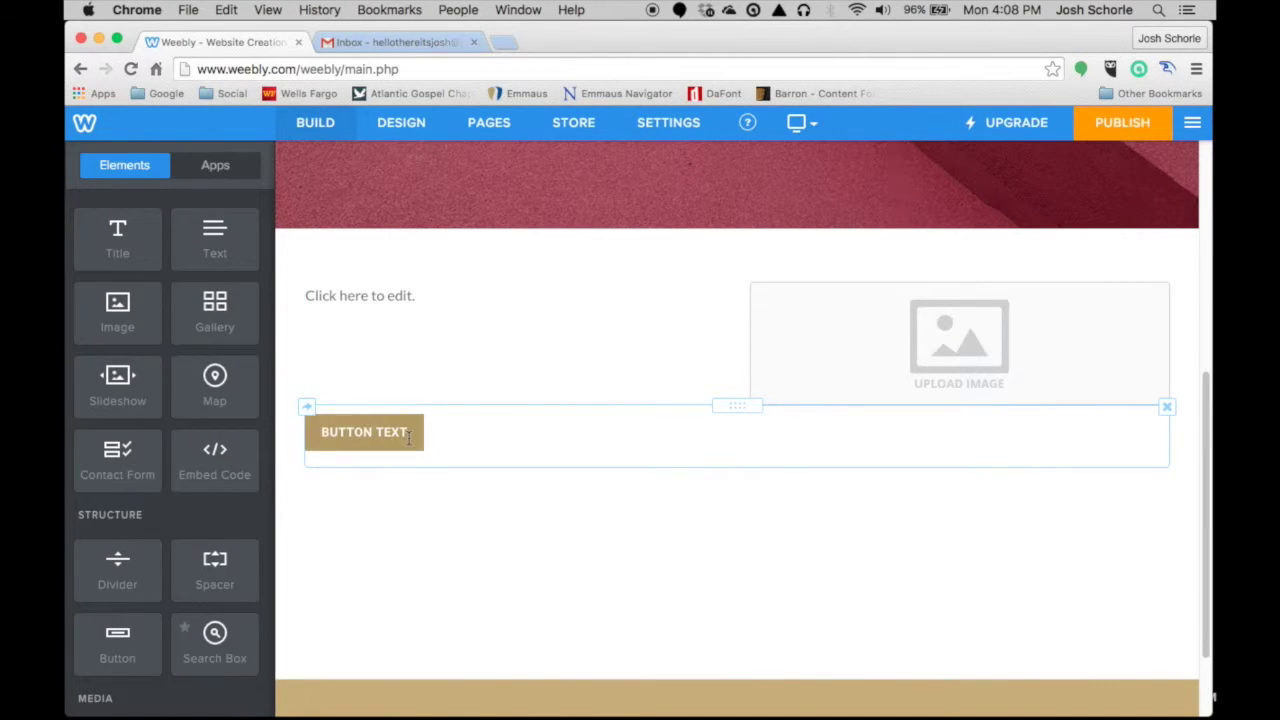
left_click(1167, 408)
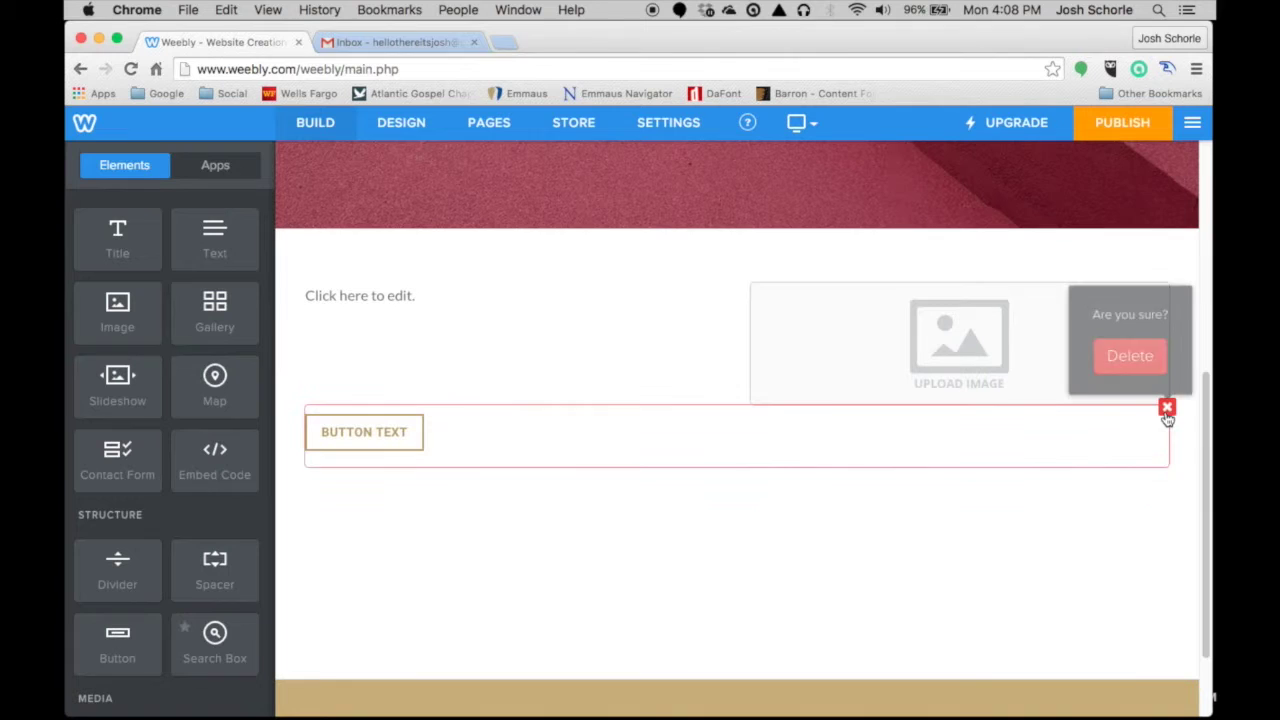
left_click(1130, 352)
scroll(615, 330, "up", 5)
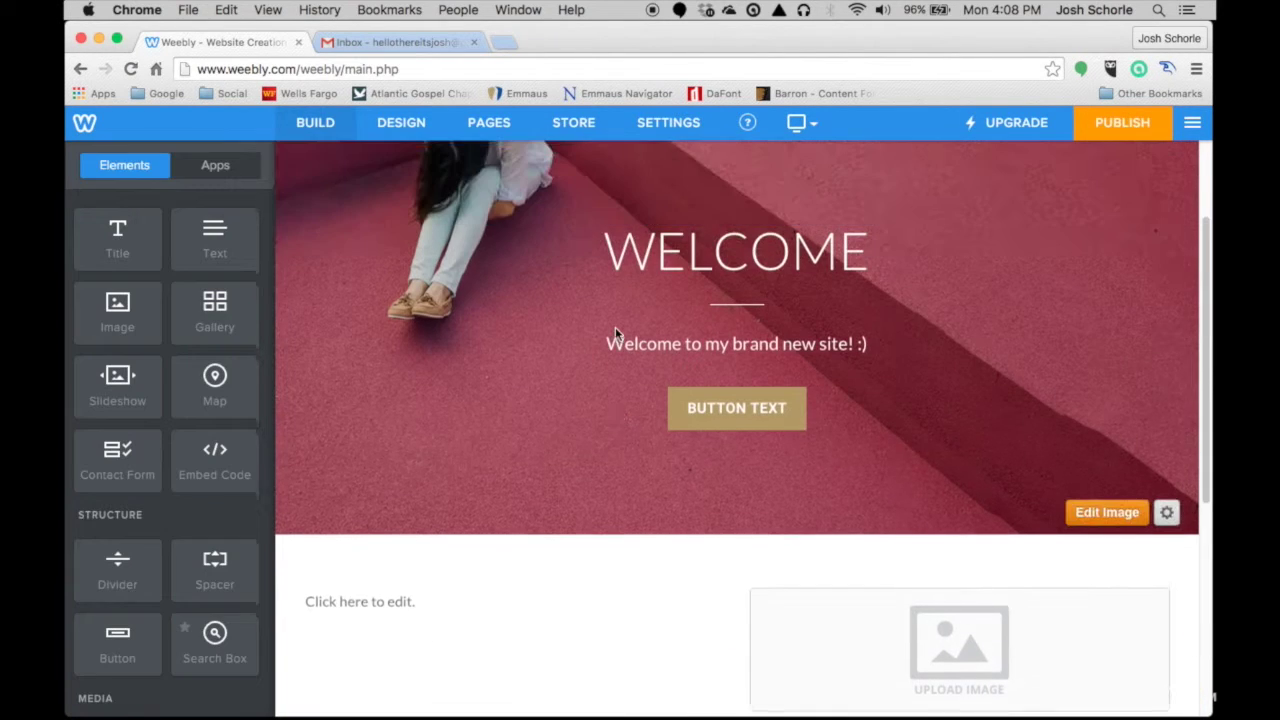
scroll(605, 320, "down", 3)
scroll(473, 188, "up", 4)
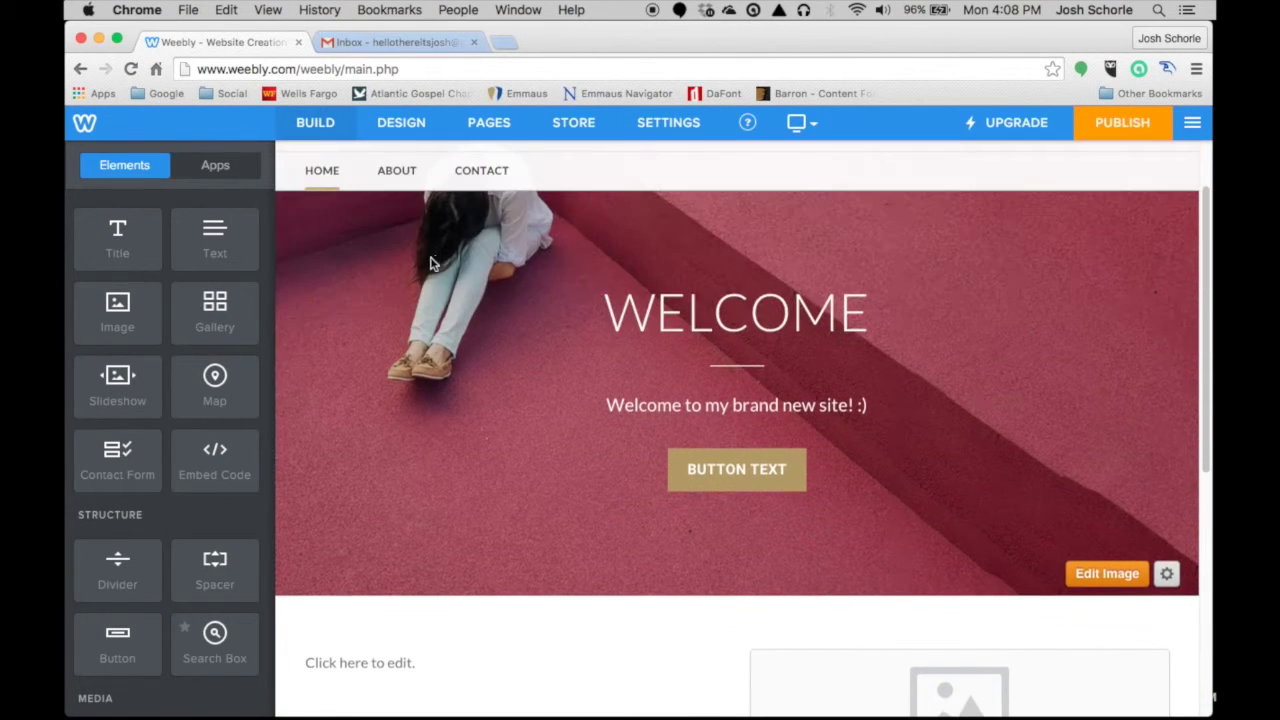
scroll(443, 200, "up", 2)
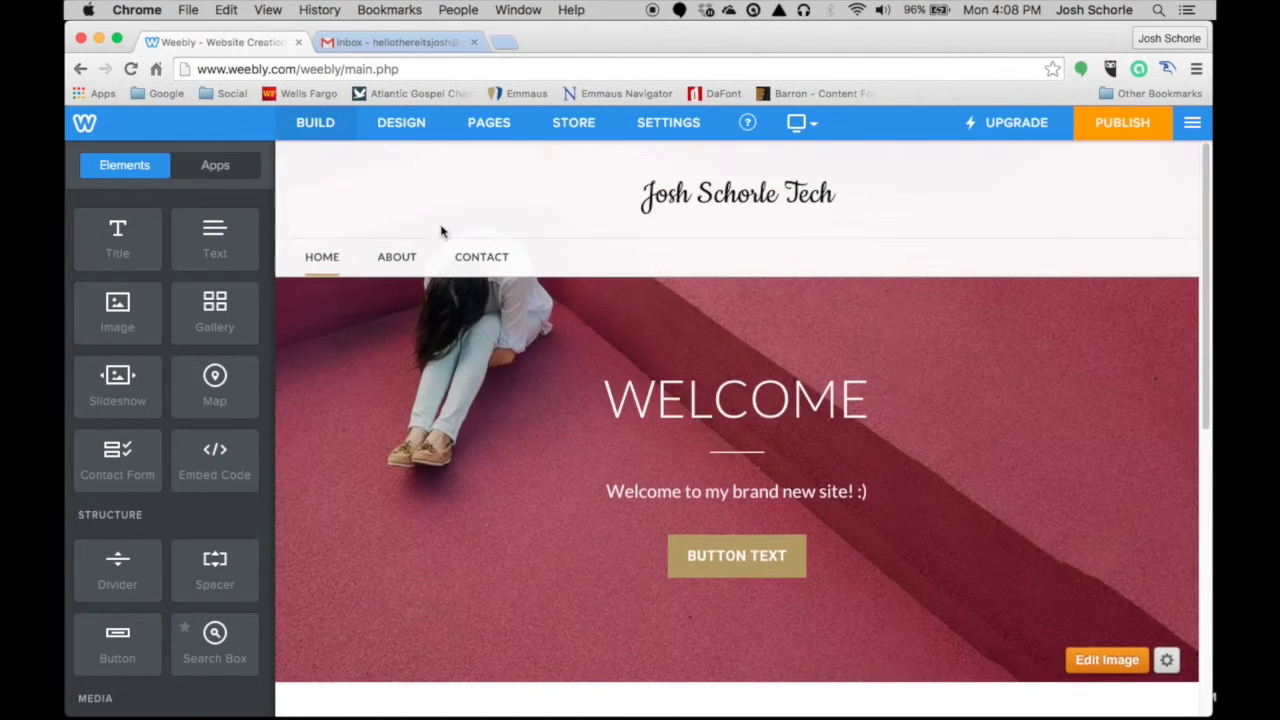
- On the Contact page, drop a Contact Form element into the empty section
left_click(481, 263)
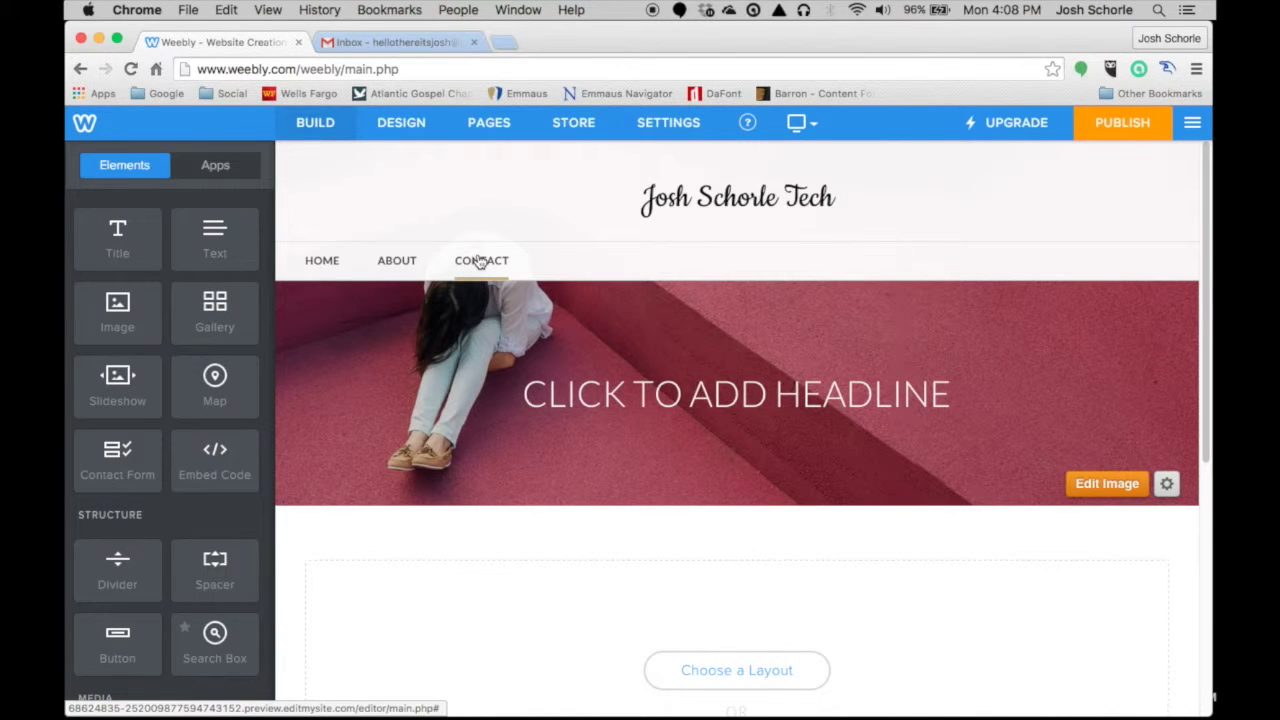
scroll(220, 385, "down", 10)
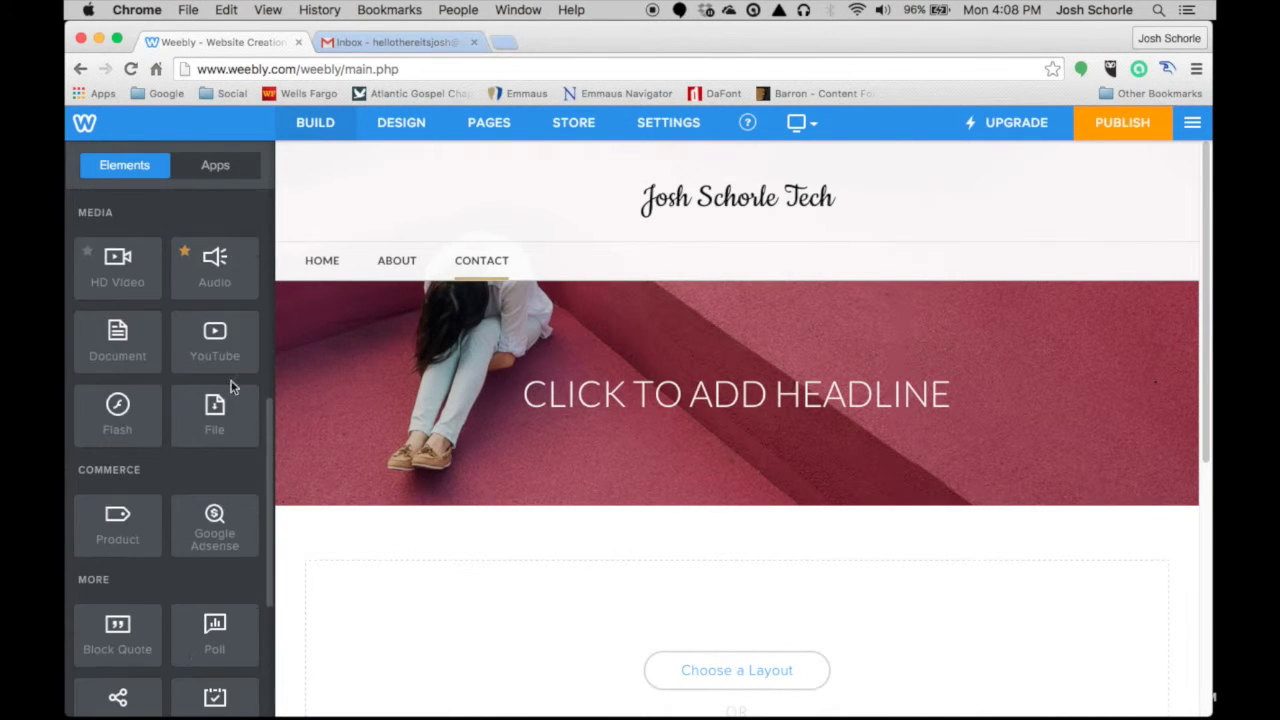
scroll(220, 400, "down", 3)
scroll(215, 410, "up", 10)
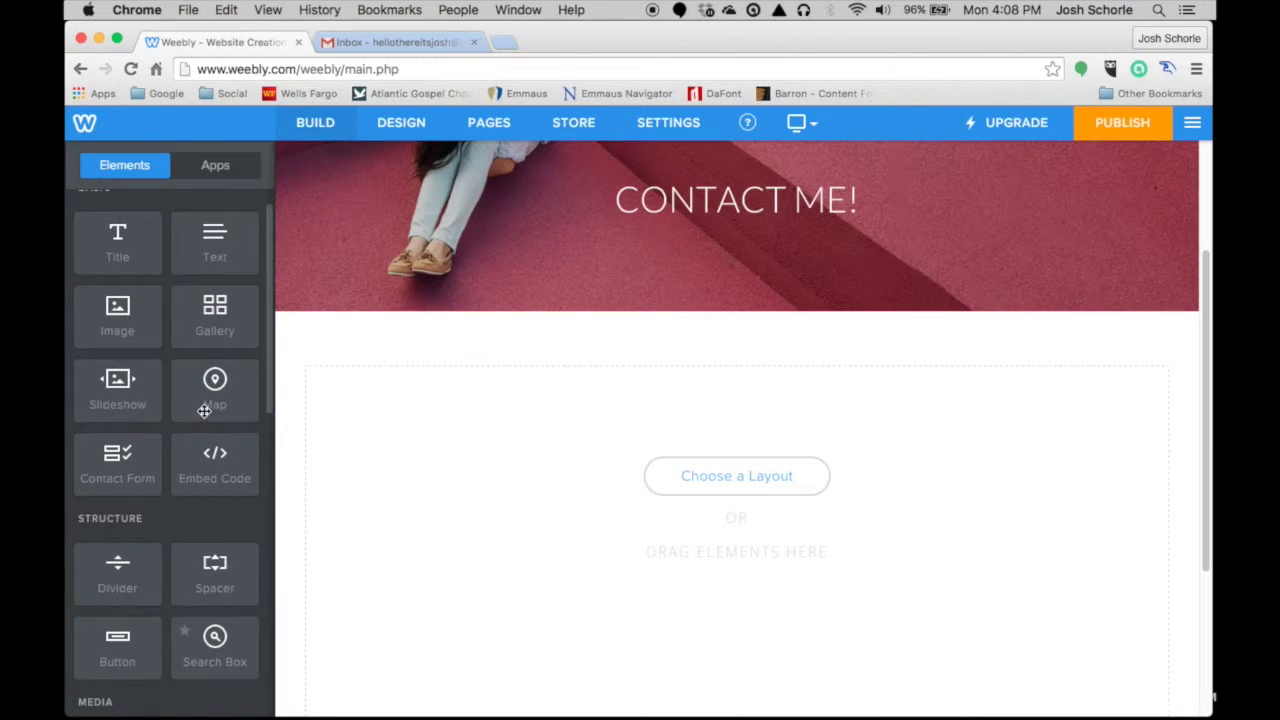
scroll(202, 418, "down", 1)
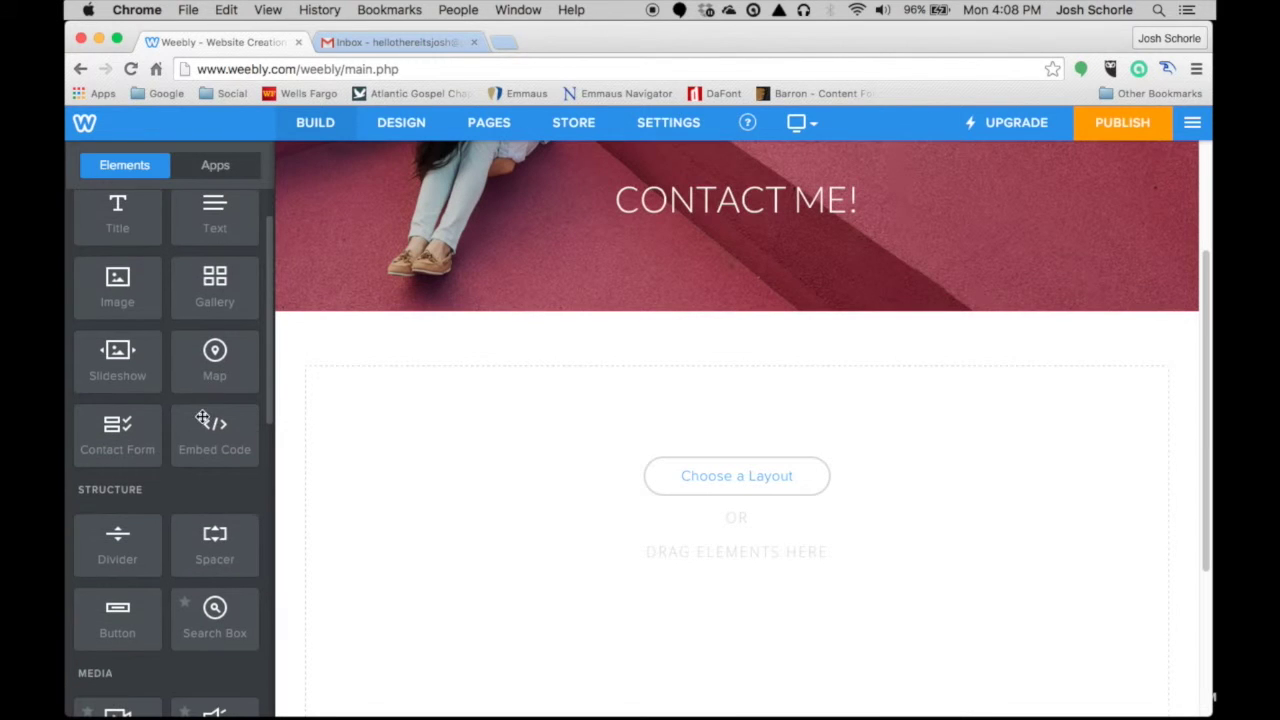
left_click_drag(103, 431, 455, 469)
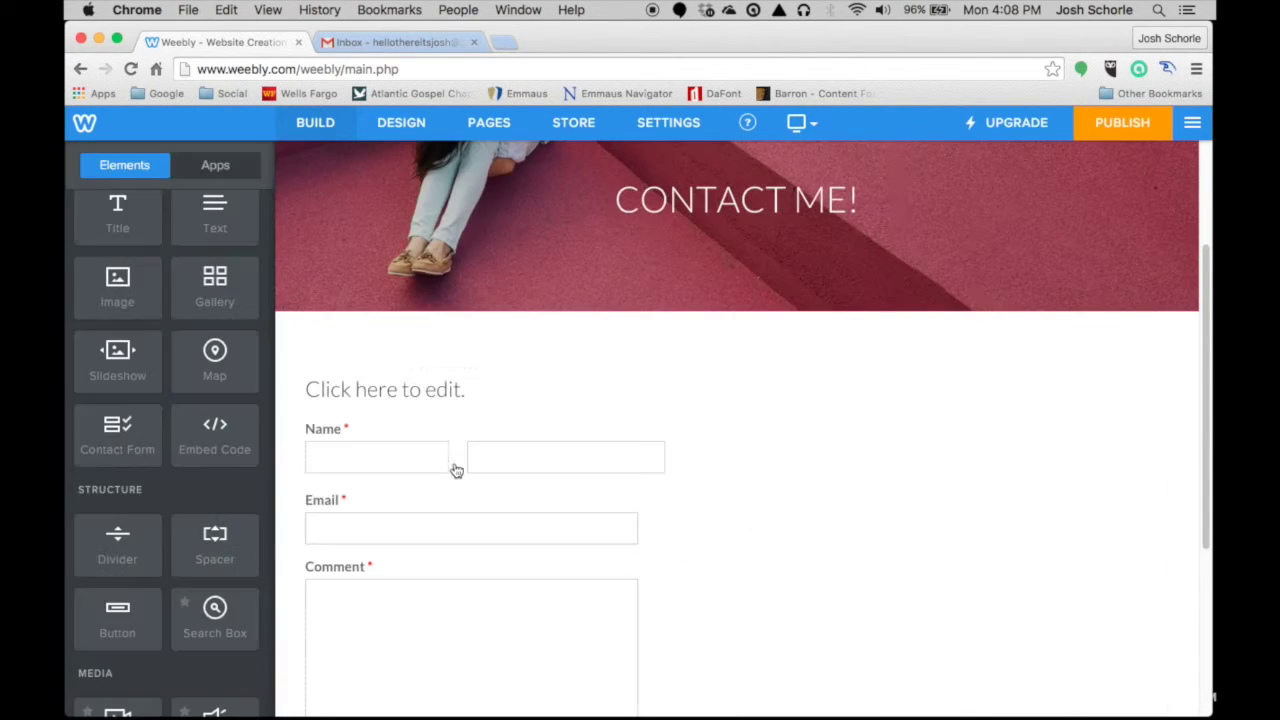
scroll(455, 465, "down", 4)
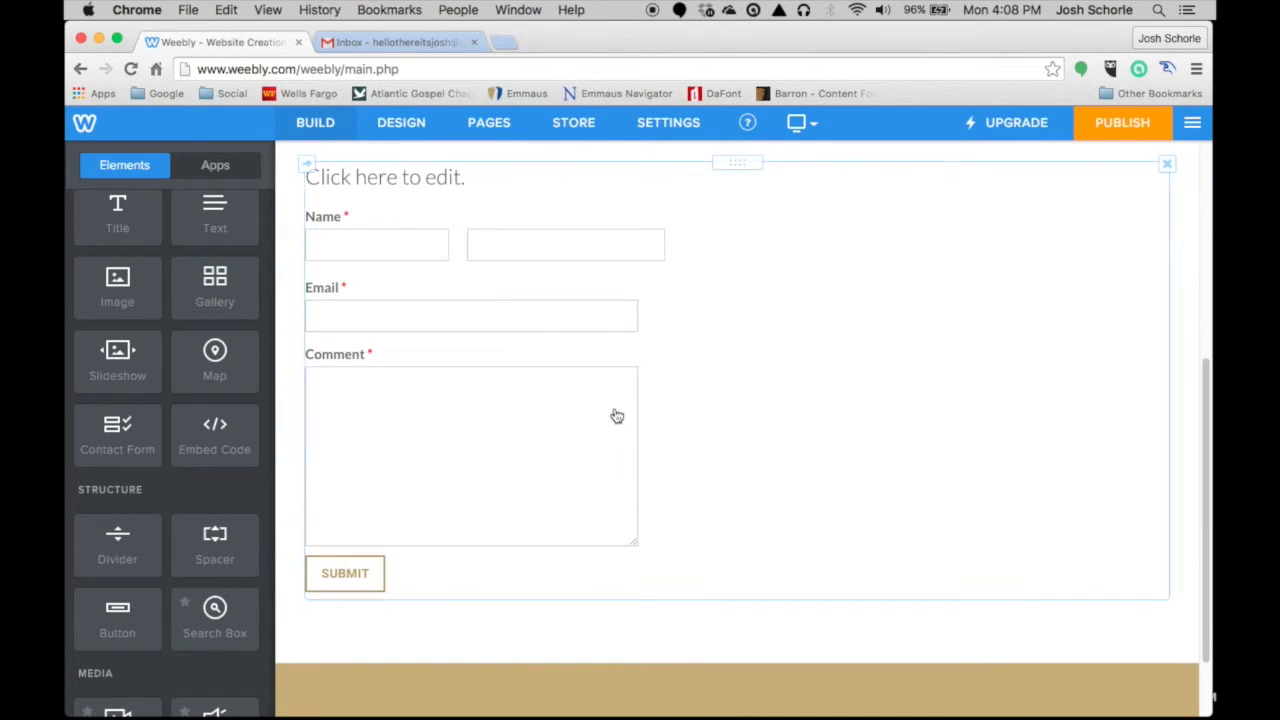
- Set the contact form's submission confirmation to Link
left_click(696, 282)
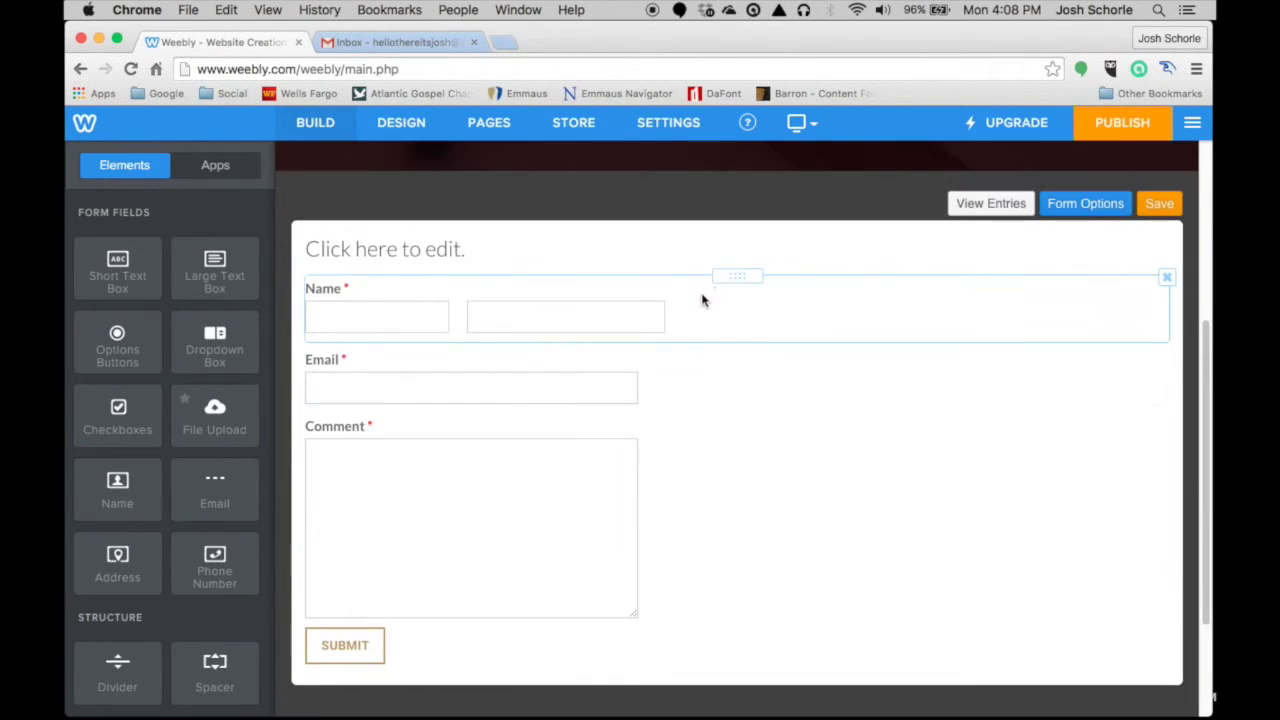
left_click(1092, 210)
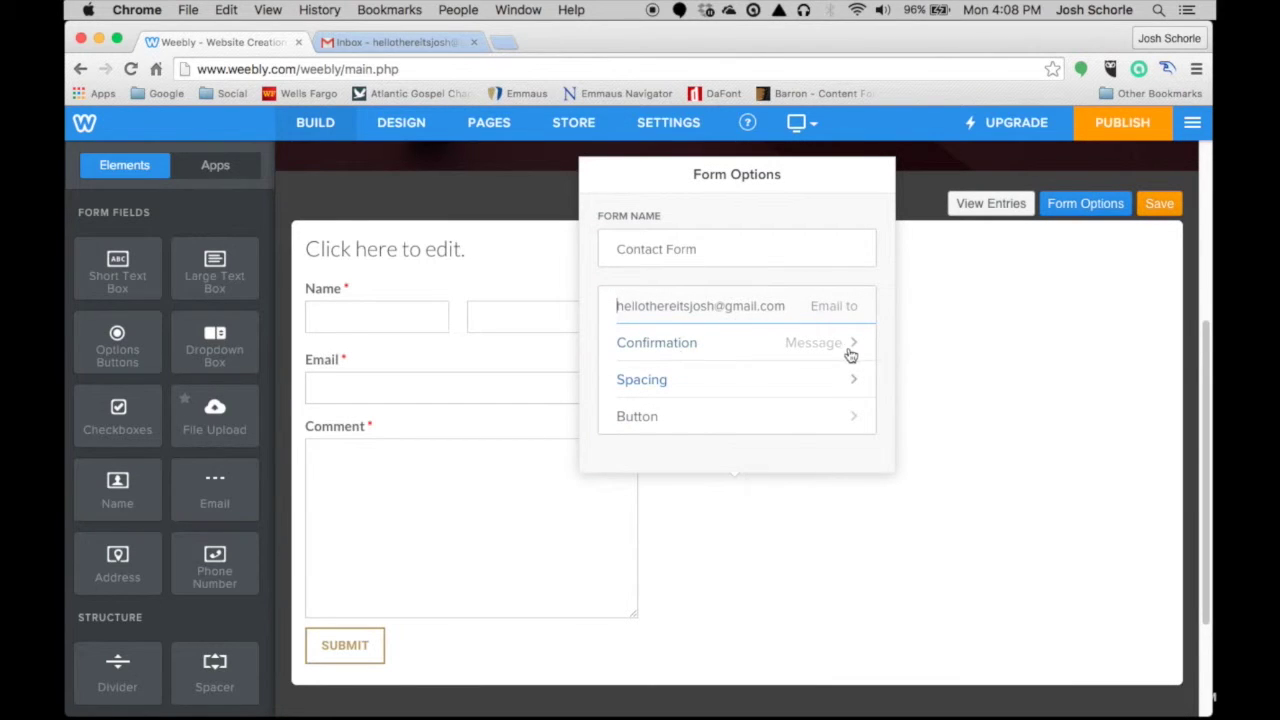
left_click(721, 344)
left_click(665, 283)
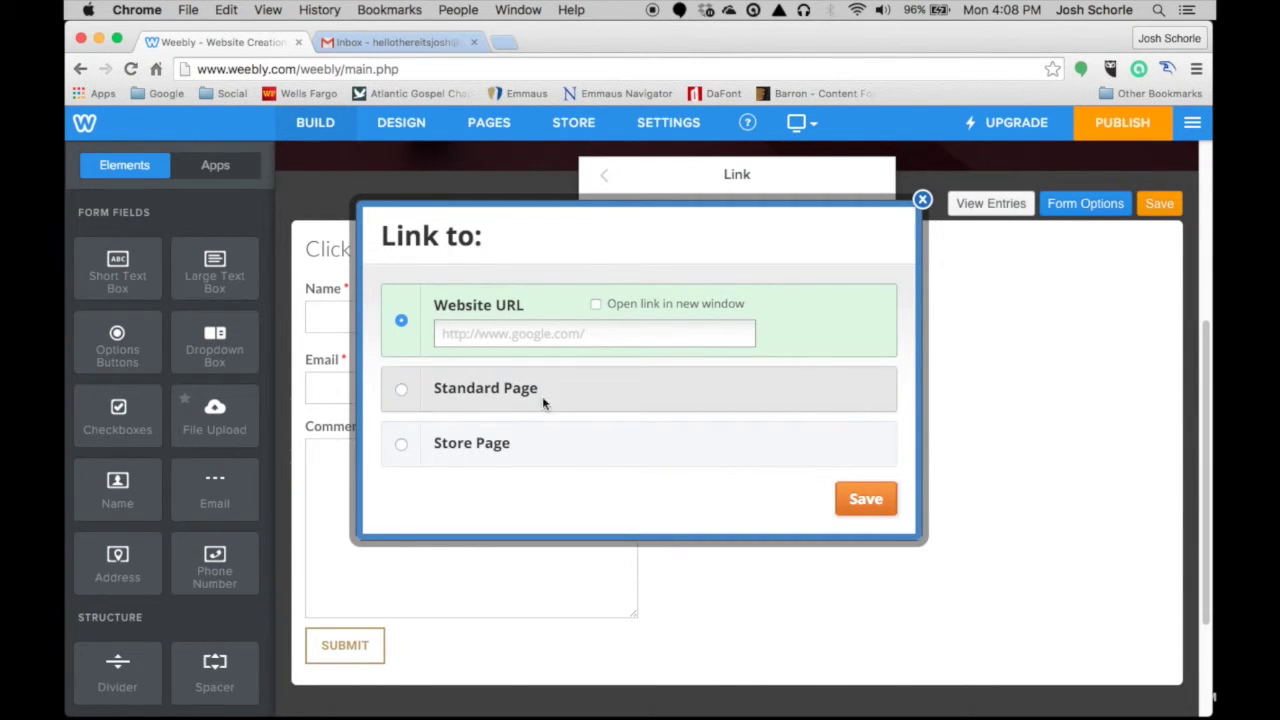
left_click(921, 201)
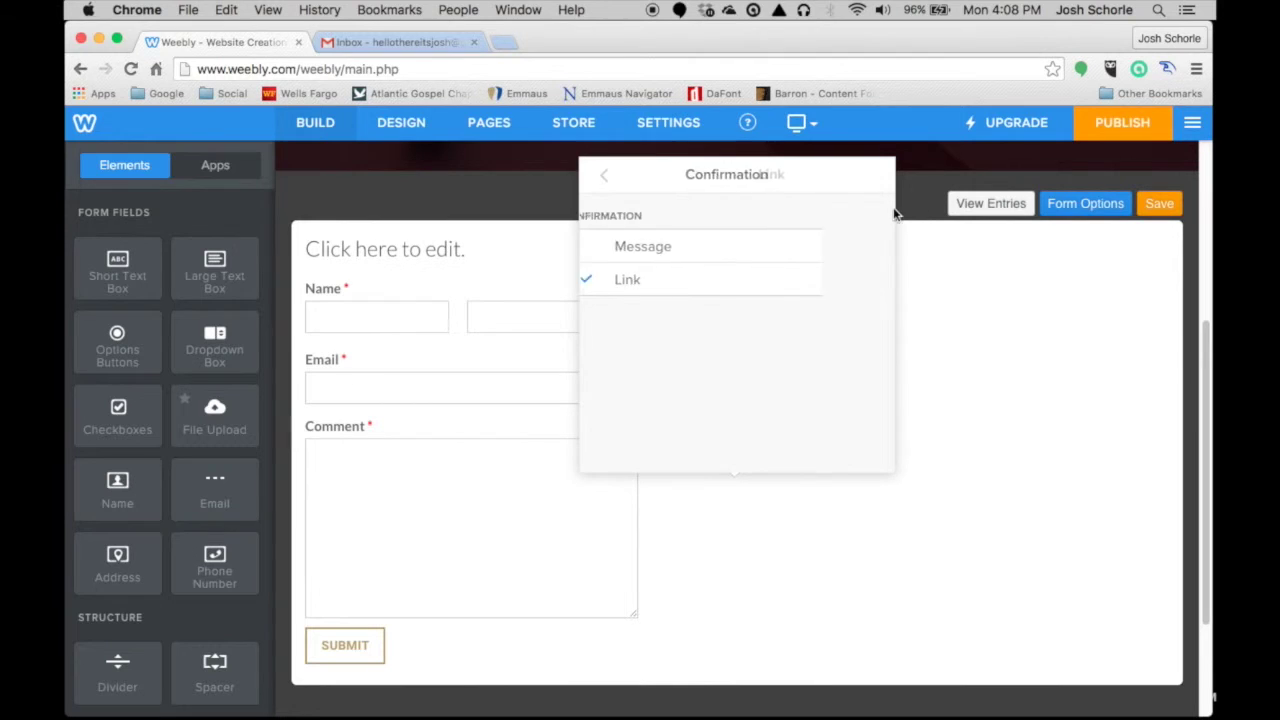
left_click(605, 177)
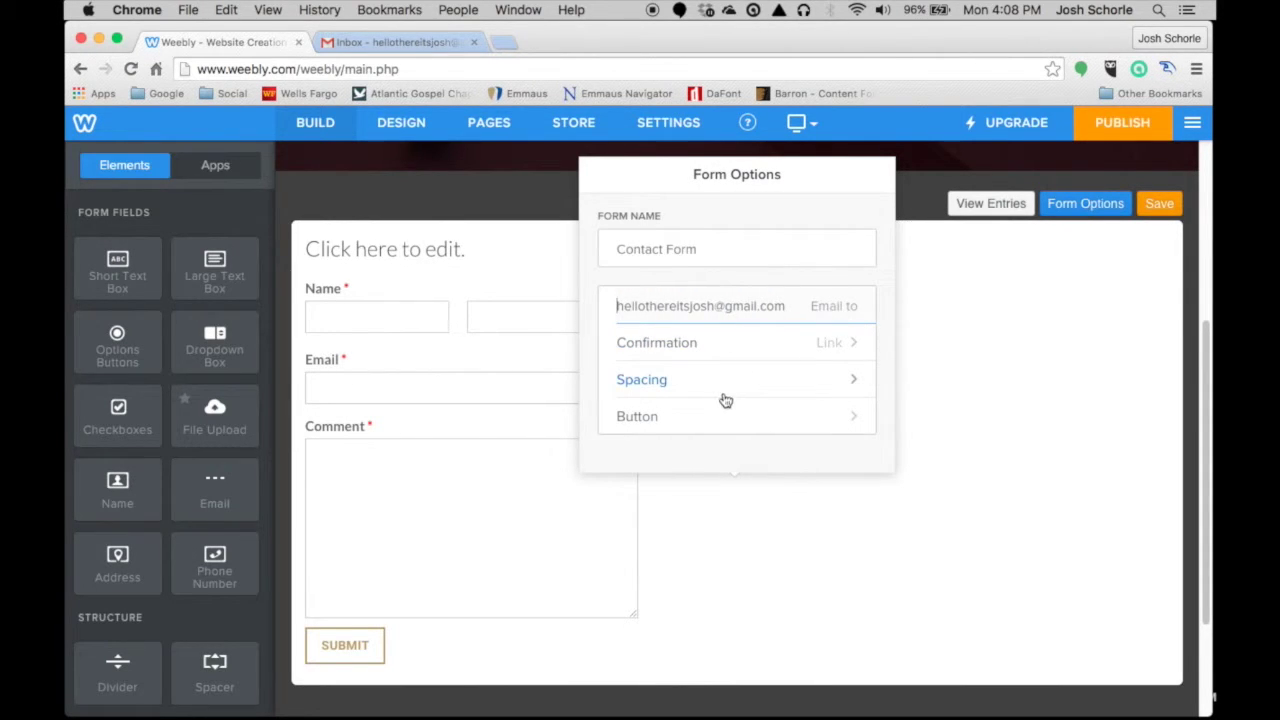
- Review the submit button, Name and Comment field settings, then save the form
left_click(695, 427)
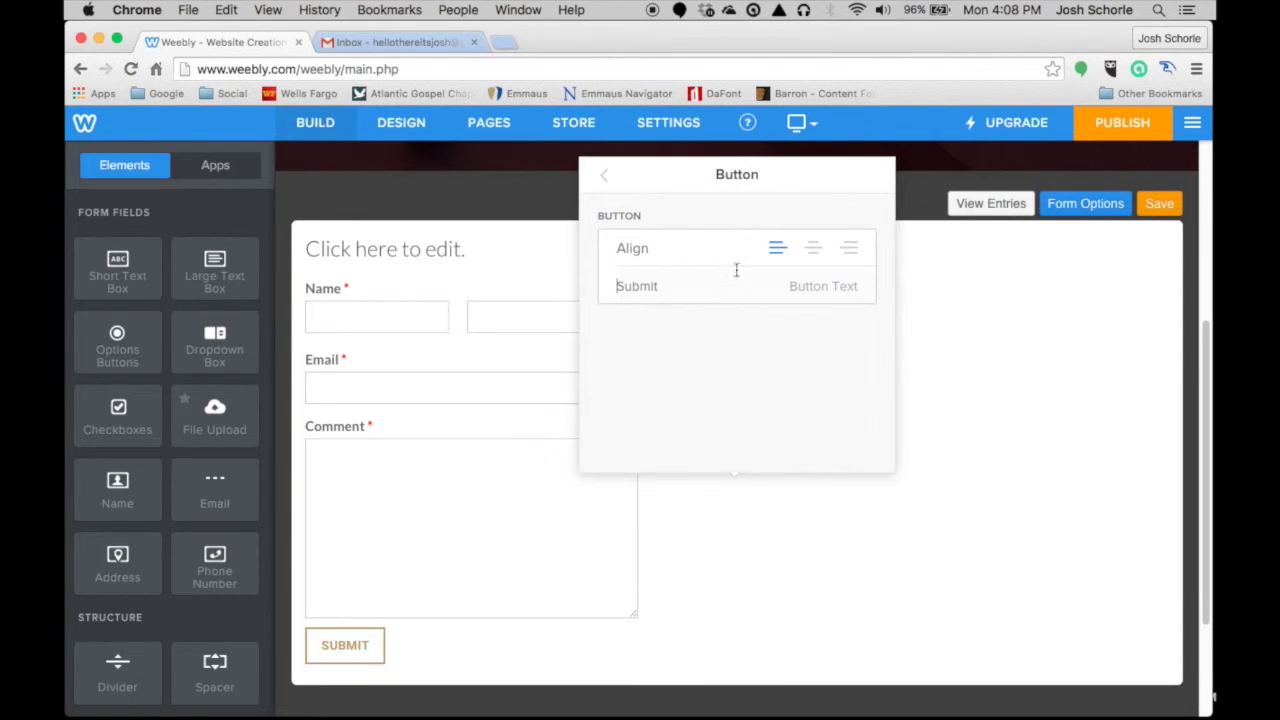
left_click(606, 179)
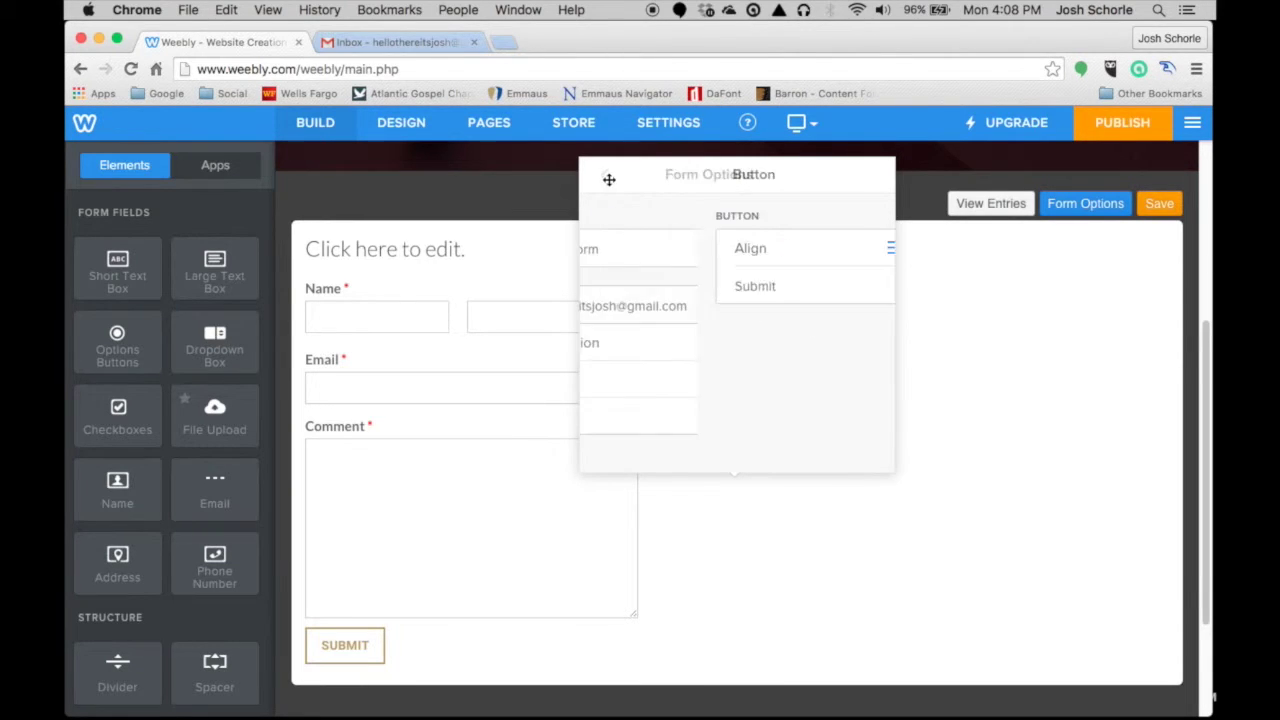
left_click(963, 309)
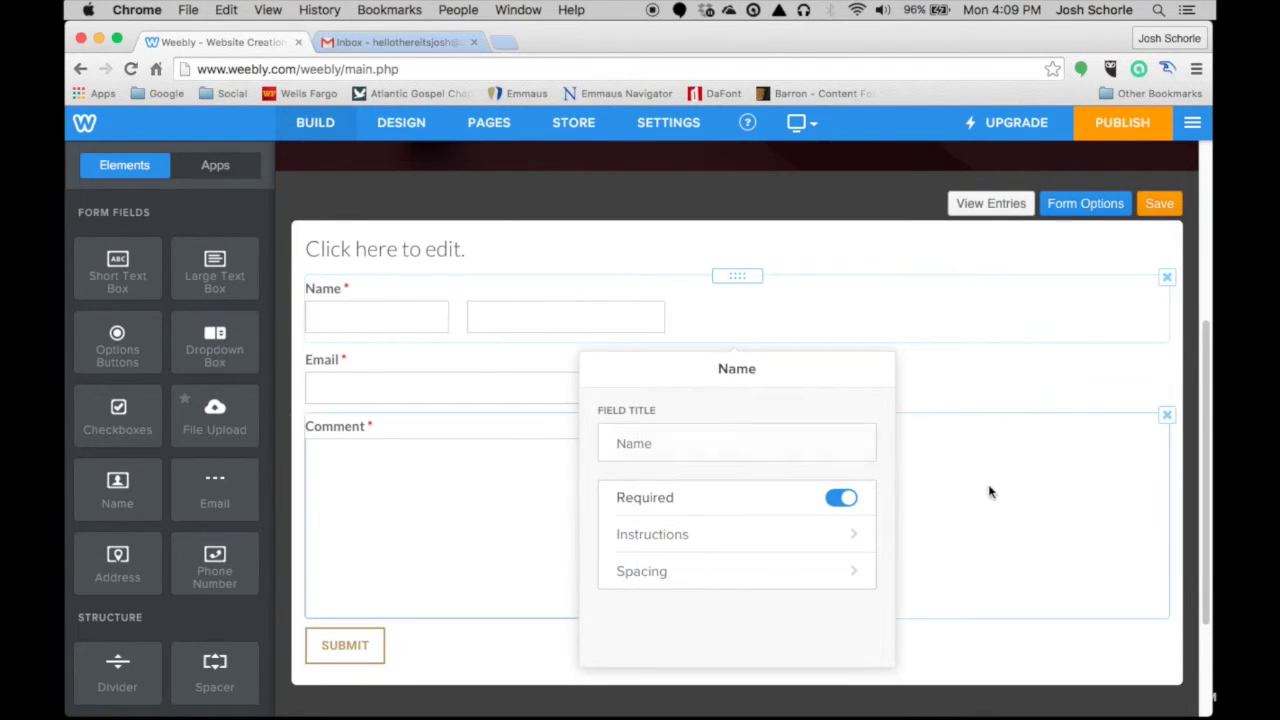
left_click(988, 491)
left_click(1156, 205)
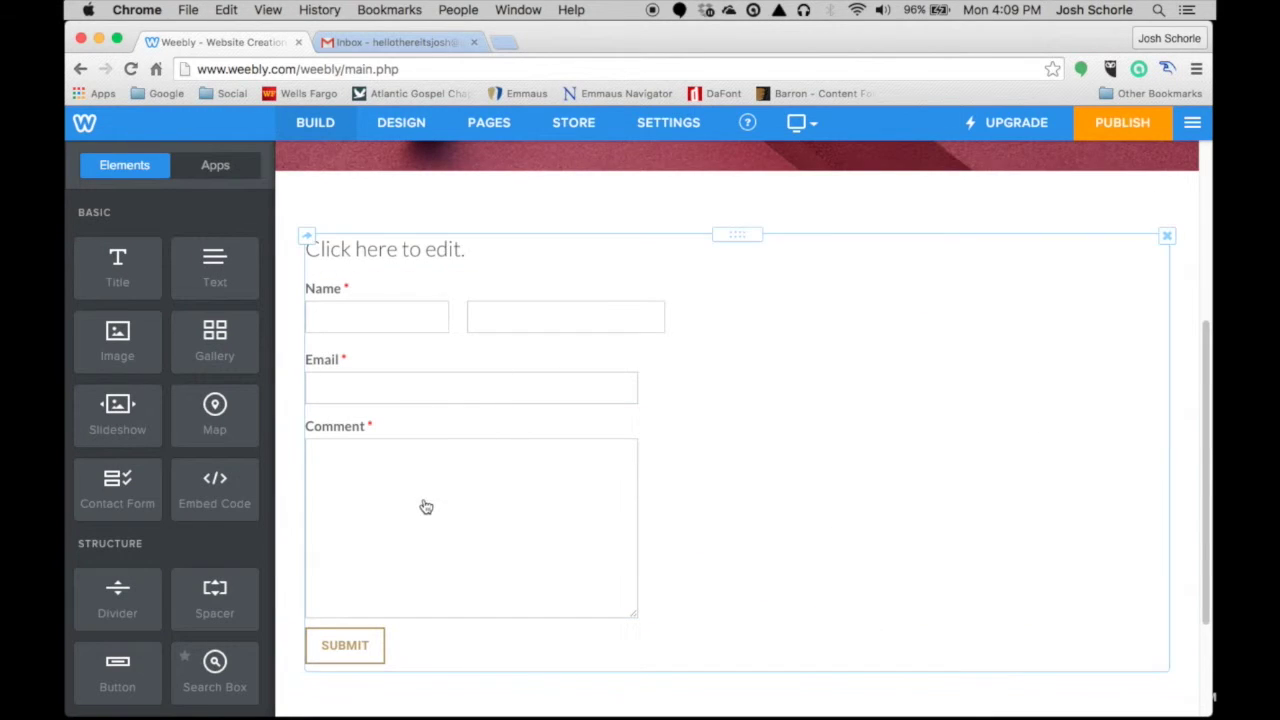
- Place a Social Icons element beside the contact form and centre-align it
scroll(432, 505, "down", 1)
scroll(810, 430, "down", 3)
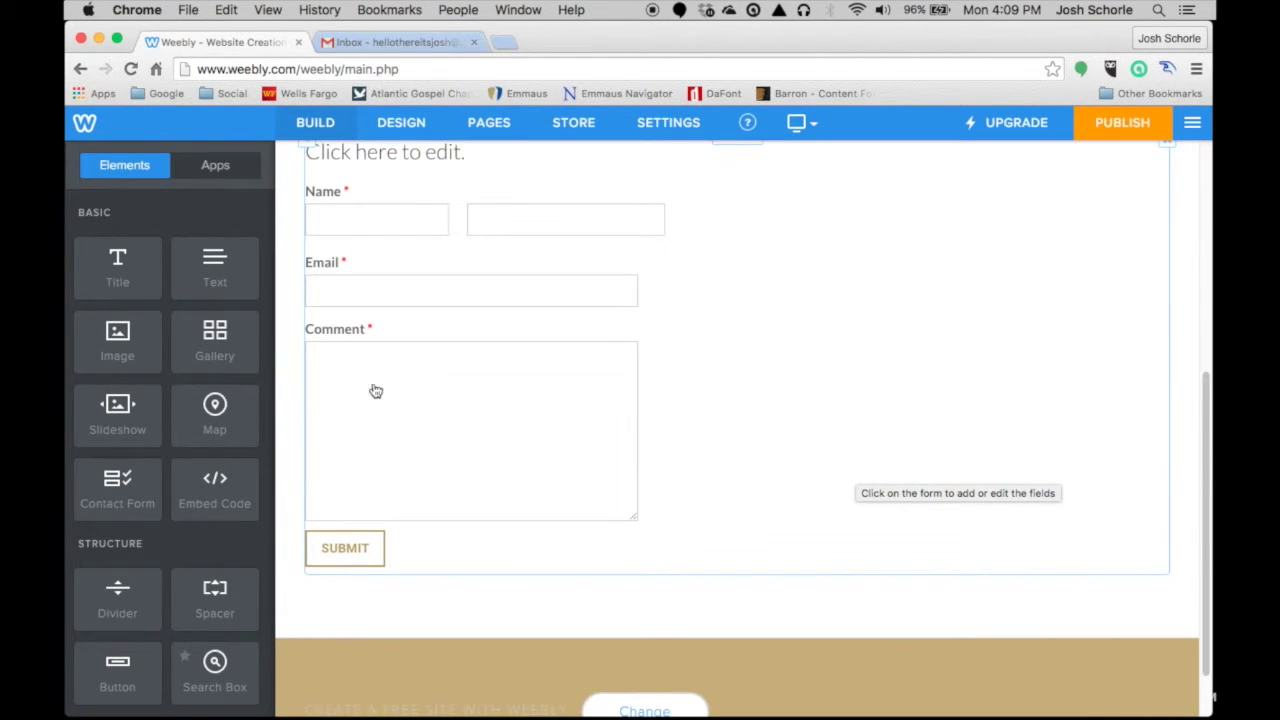
scroll(202, 424, "down", 3)
scroll(200, 420, "down", 10)
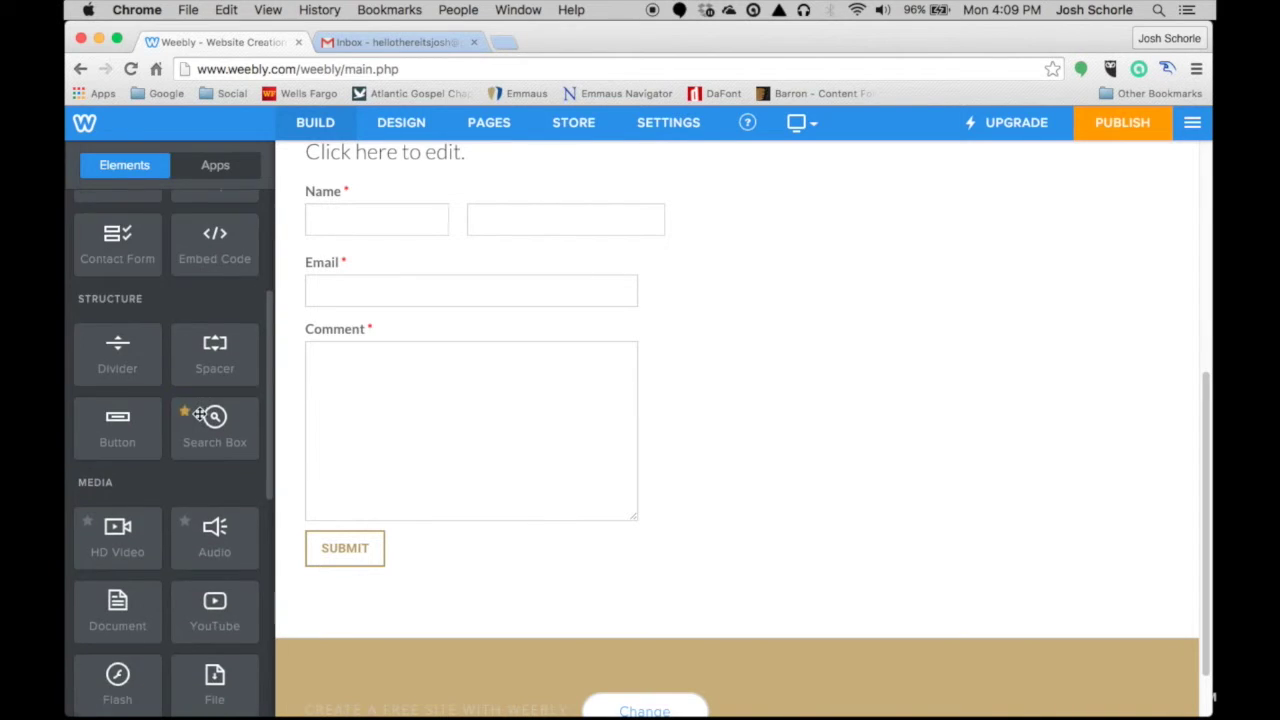
scroll(198, 412, "down", 2)
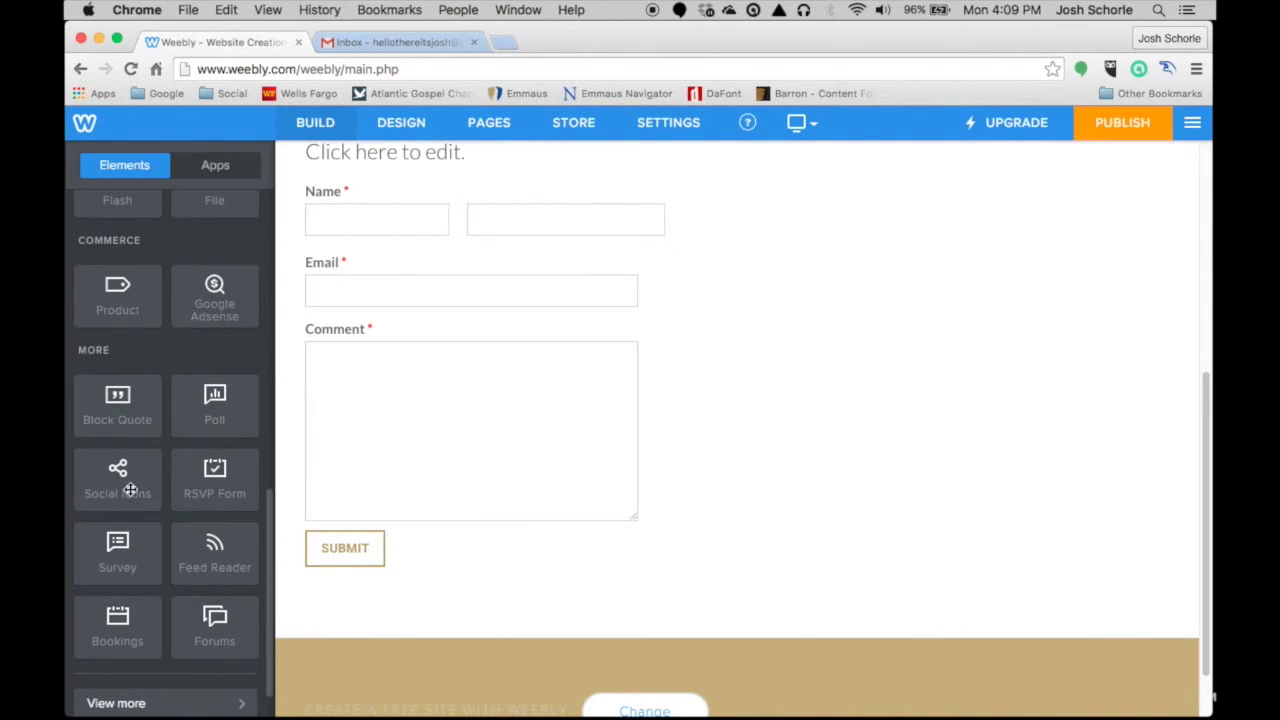
left_click_drag(130, 490, 891, 294)
scroll(897, 306, "up", 5)
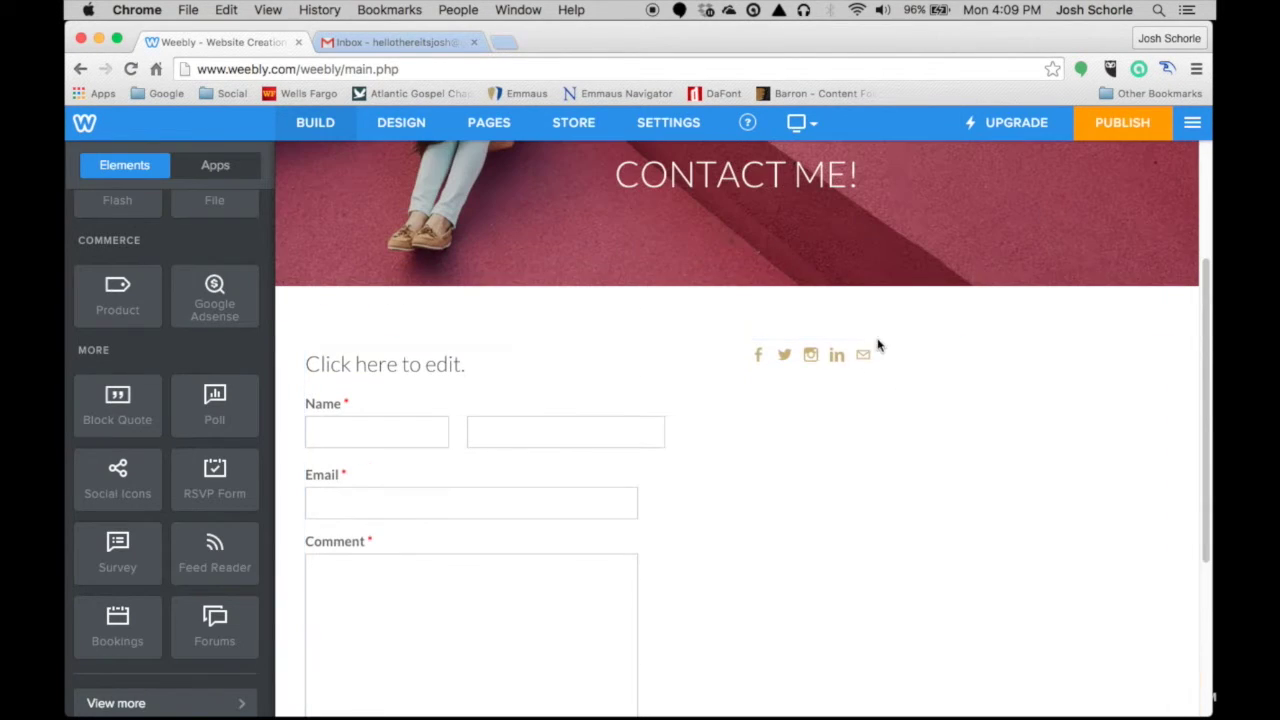
left_click(895, 357)
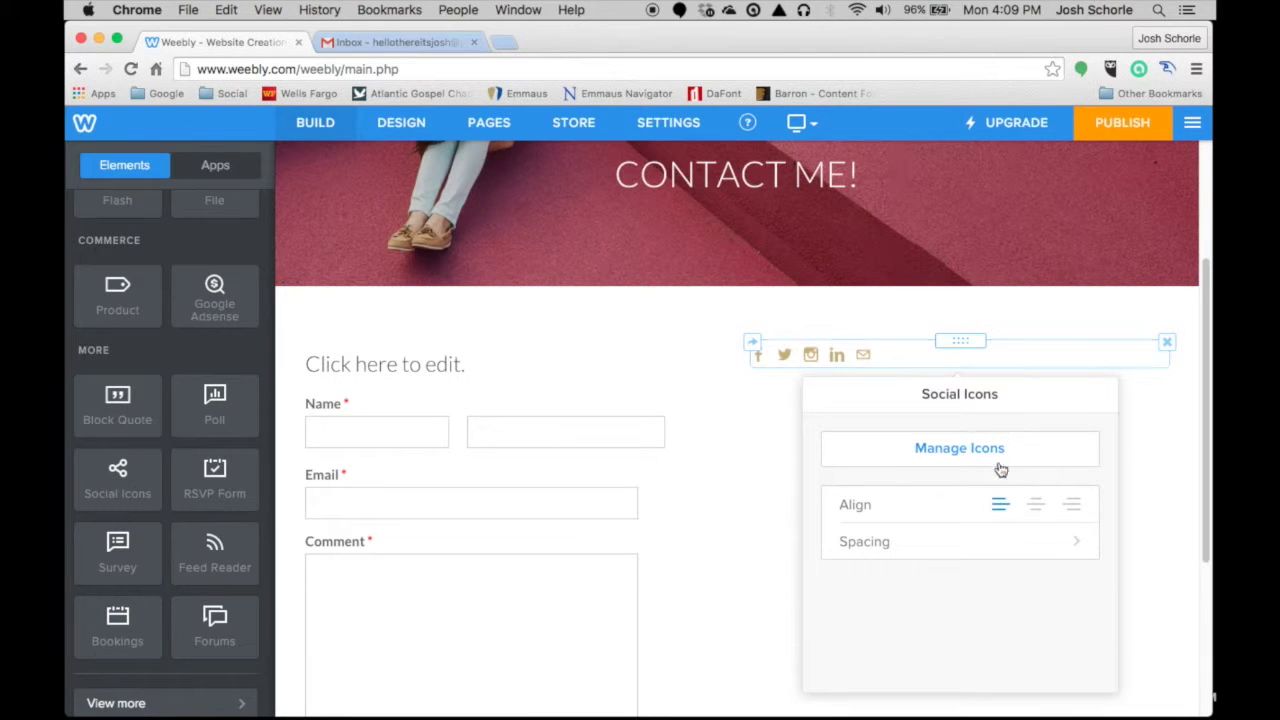
left_click(1037, 507)
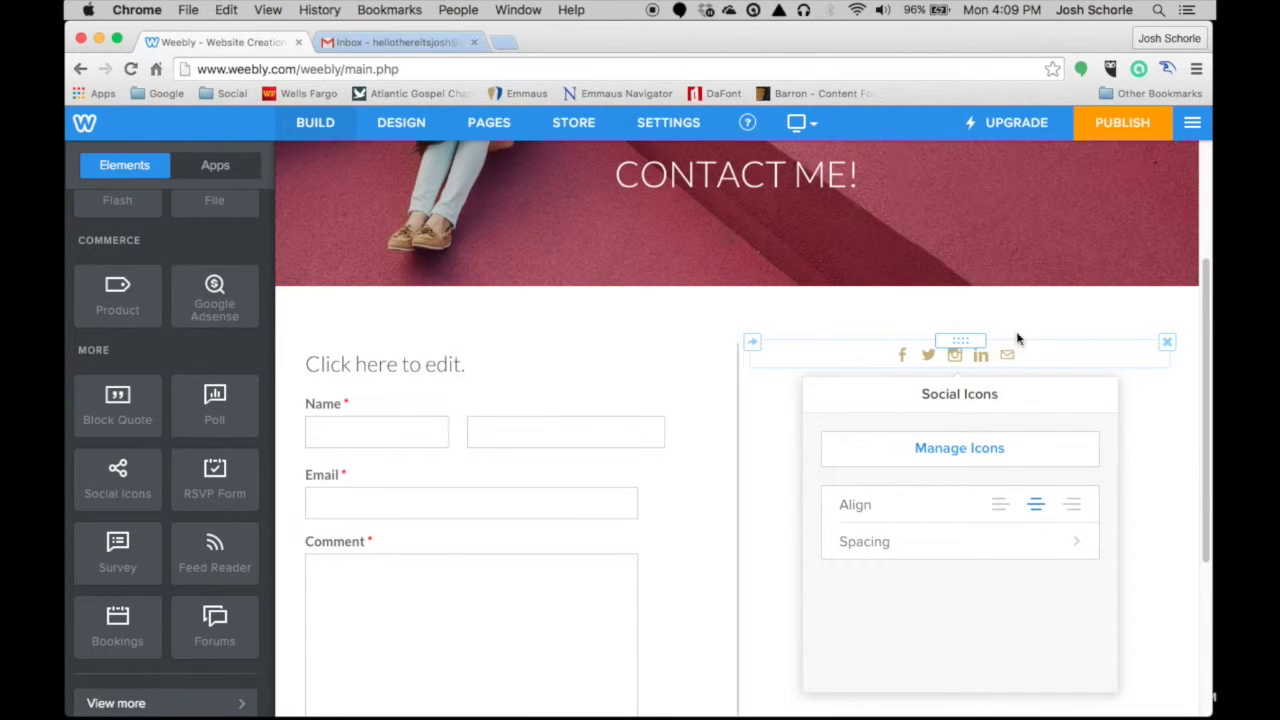
- Browse the Manage Icons list of social networks, checking the YouTube icon's settings
left_click(1050, 455)
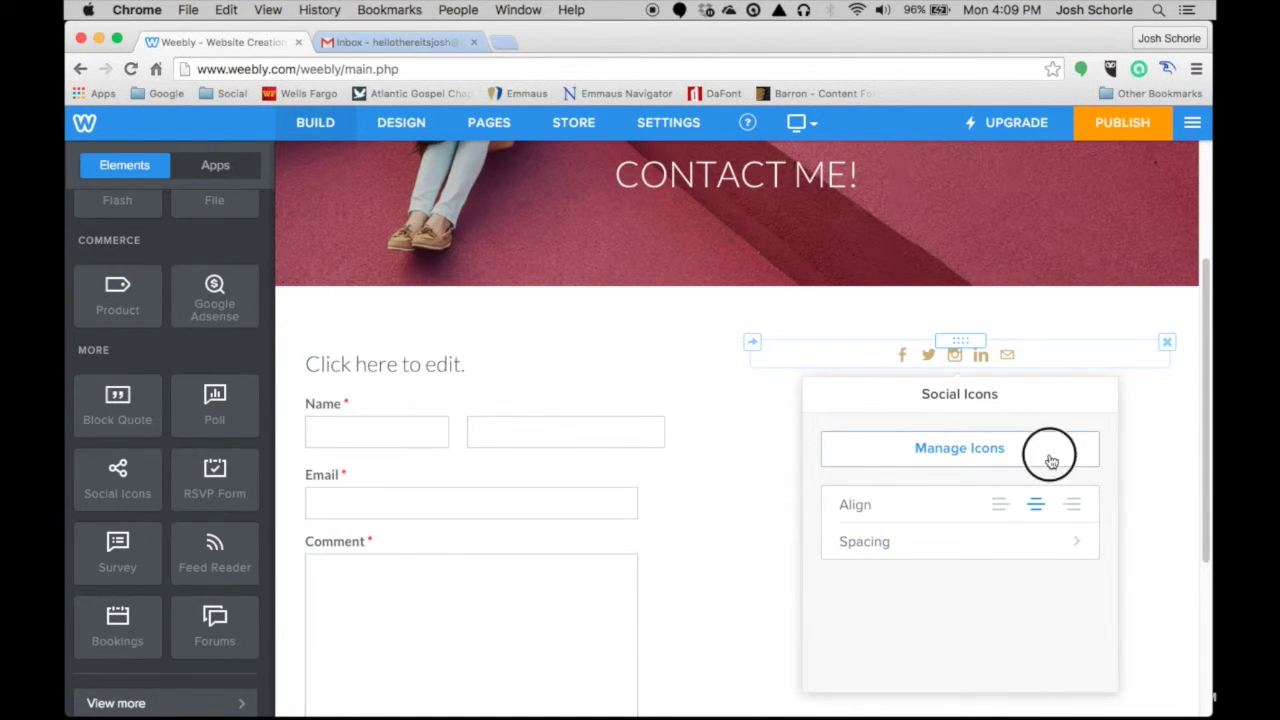
scroll(1053, 527, "up", 5)
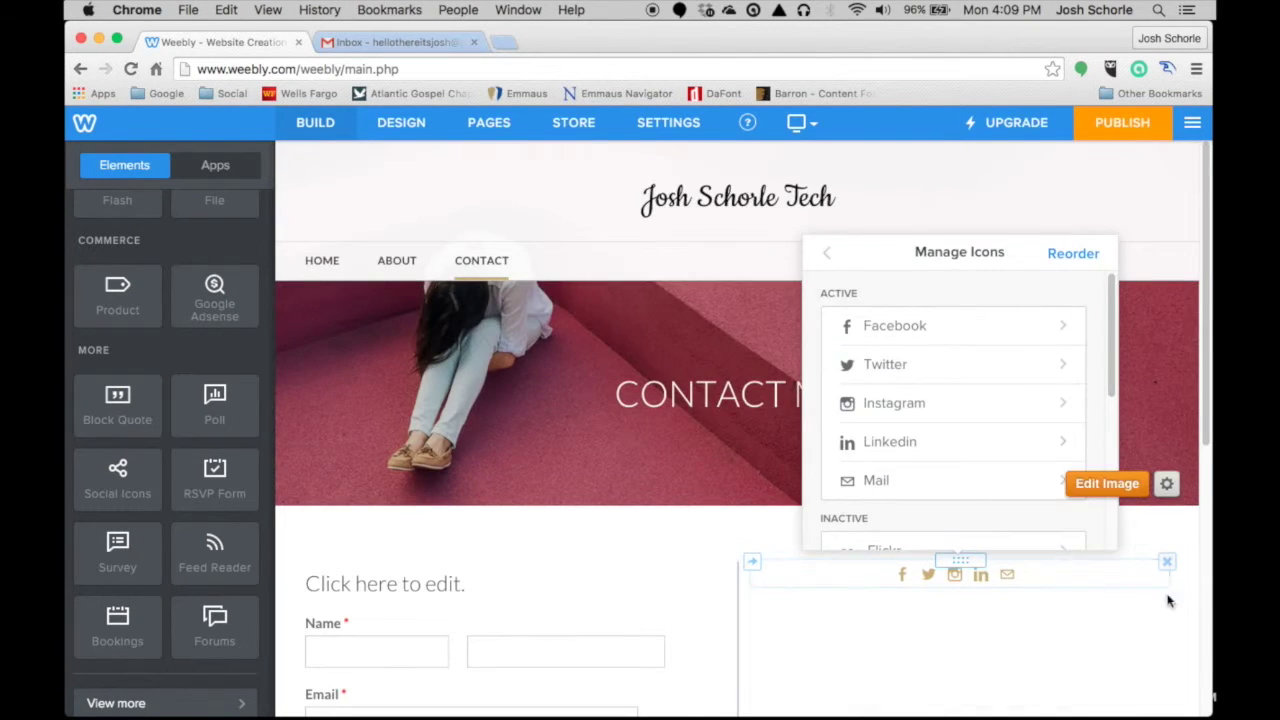
scroll(1129, 590, "down", 5)
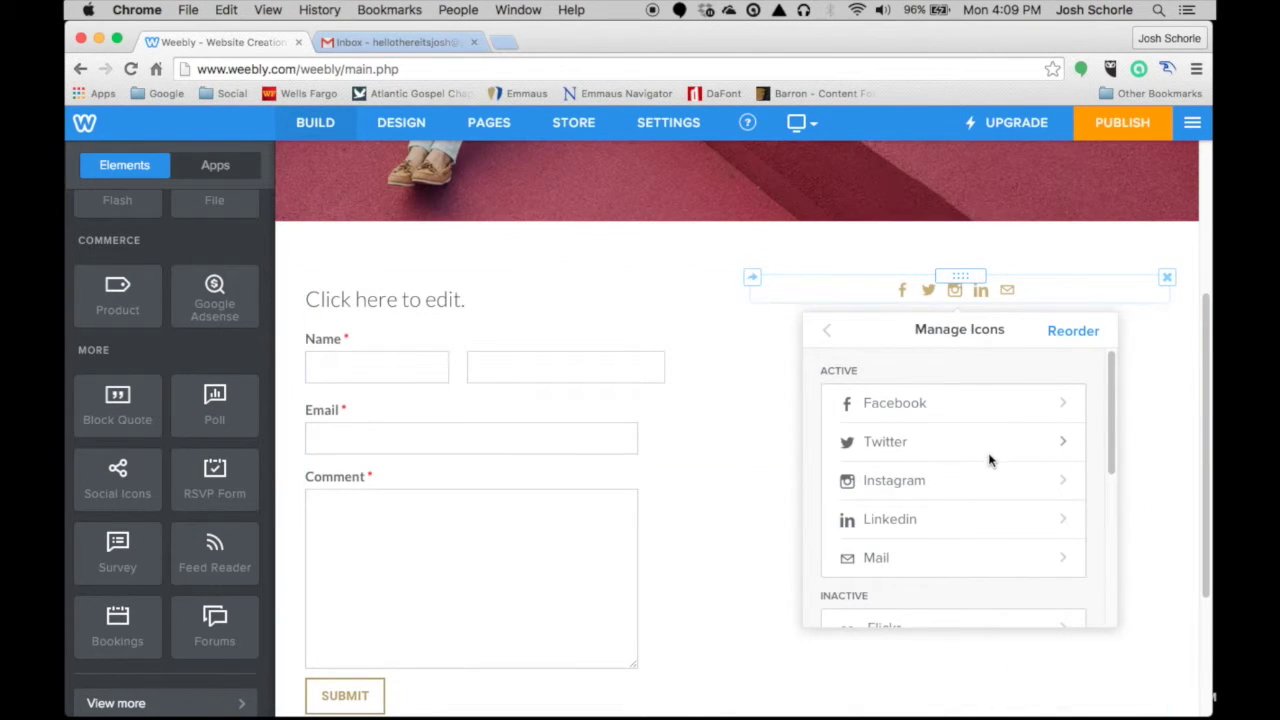
scroll(990, 460, "down", 1)
scroll(984, 457, "down", 4)
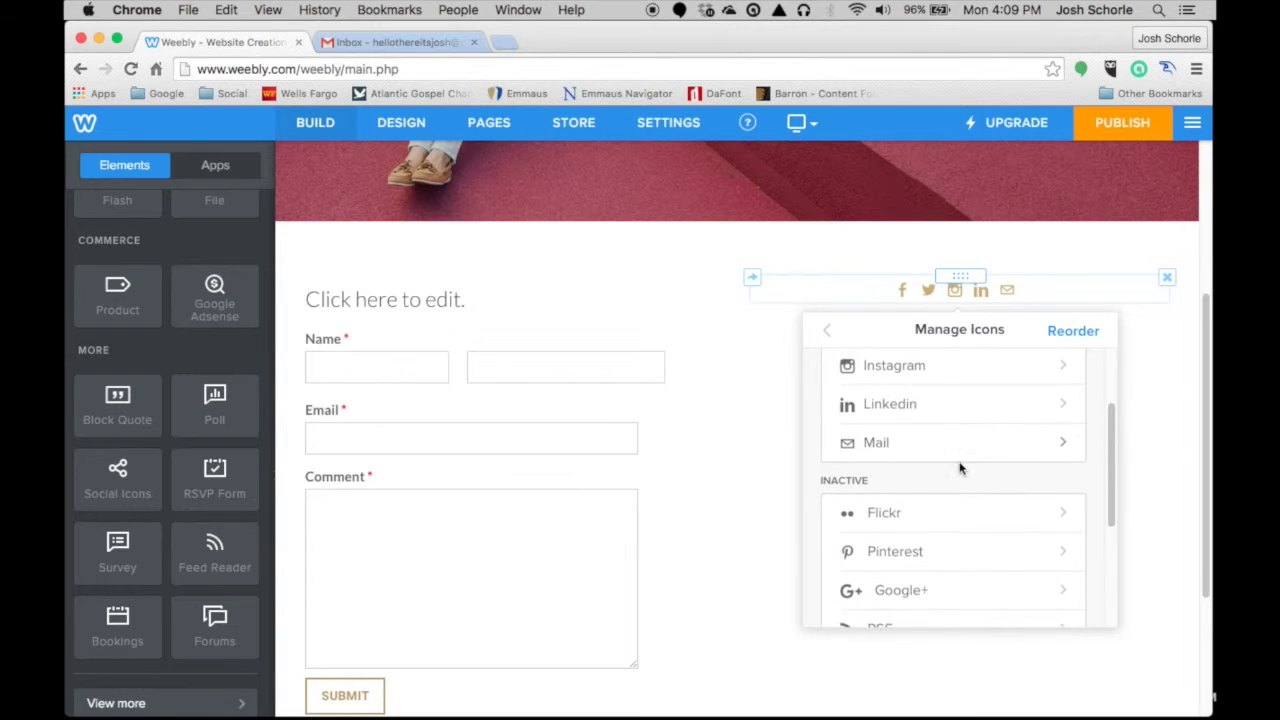
scroll(962, 466, "up", 5)
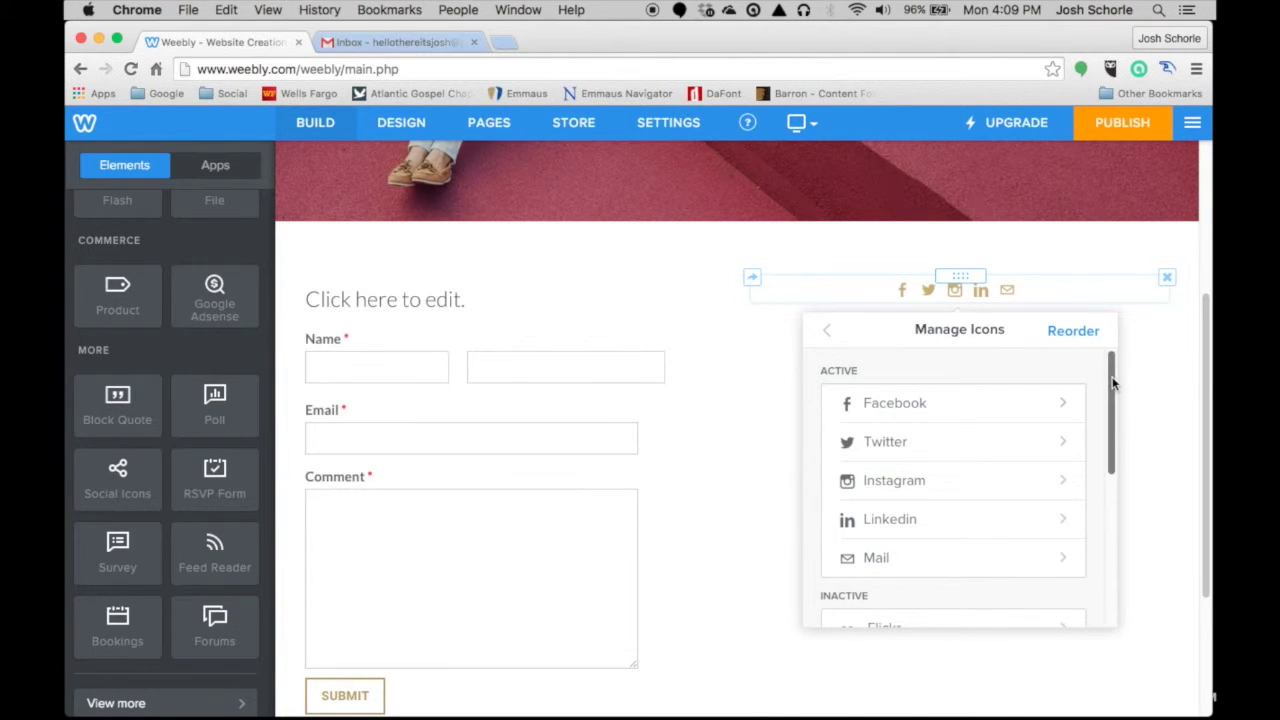
left_click_drag(1111, 394, 1094, 557)
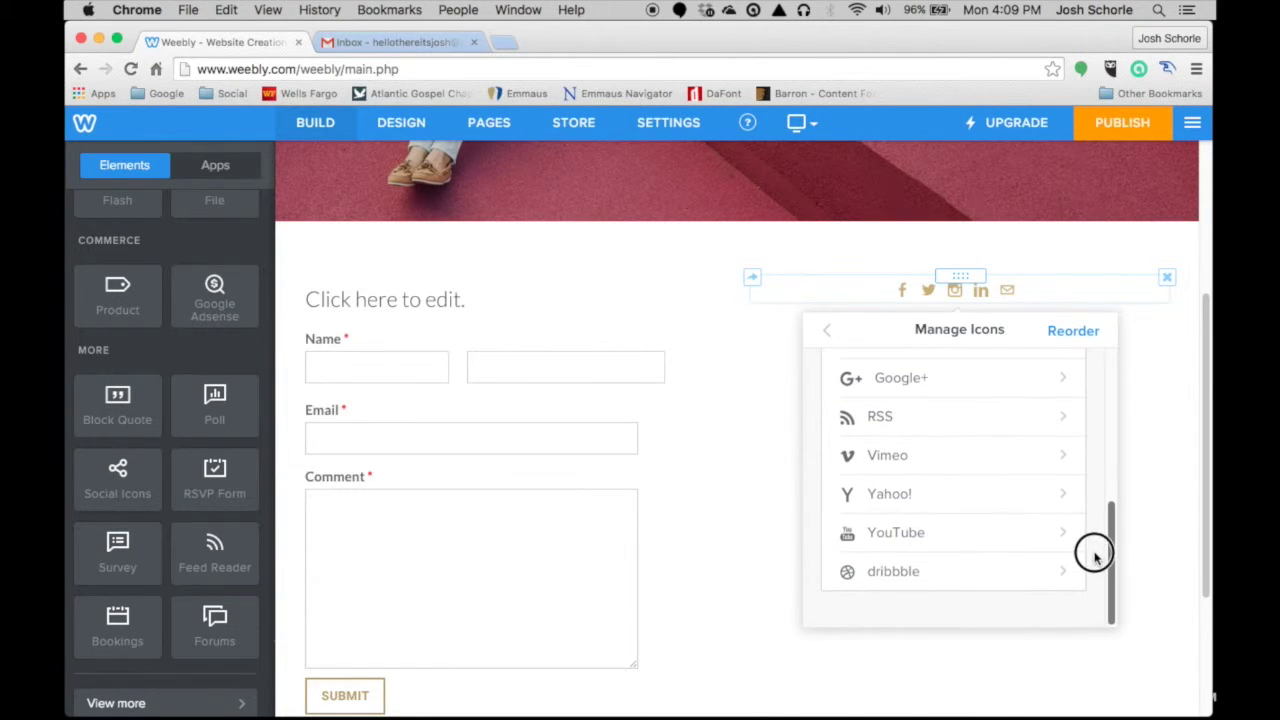
left_click(958, 540)
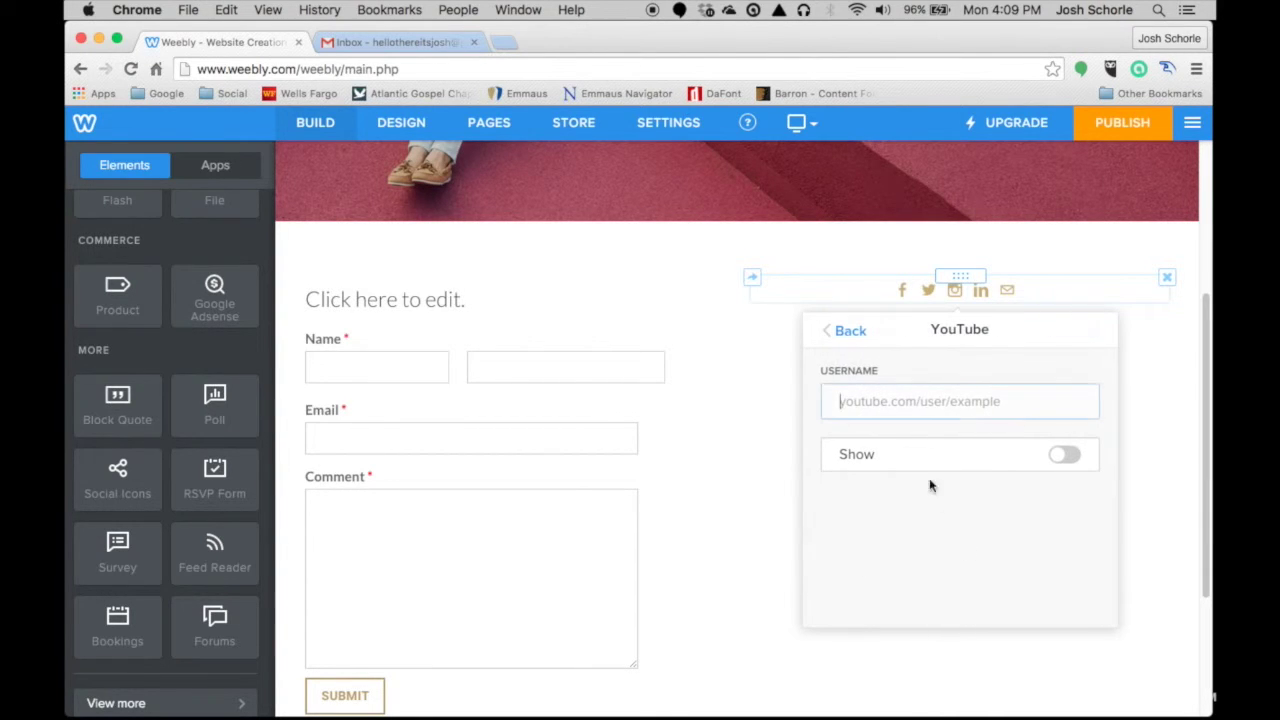
left_click(846, 330)
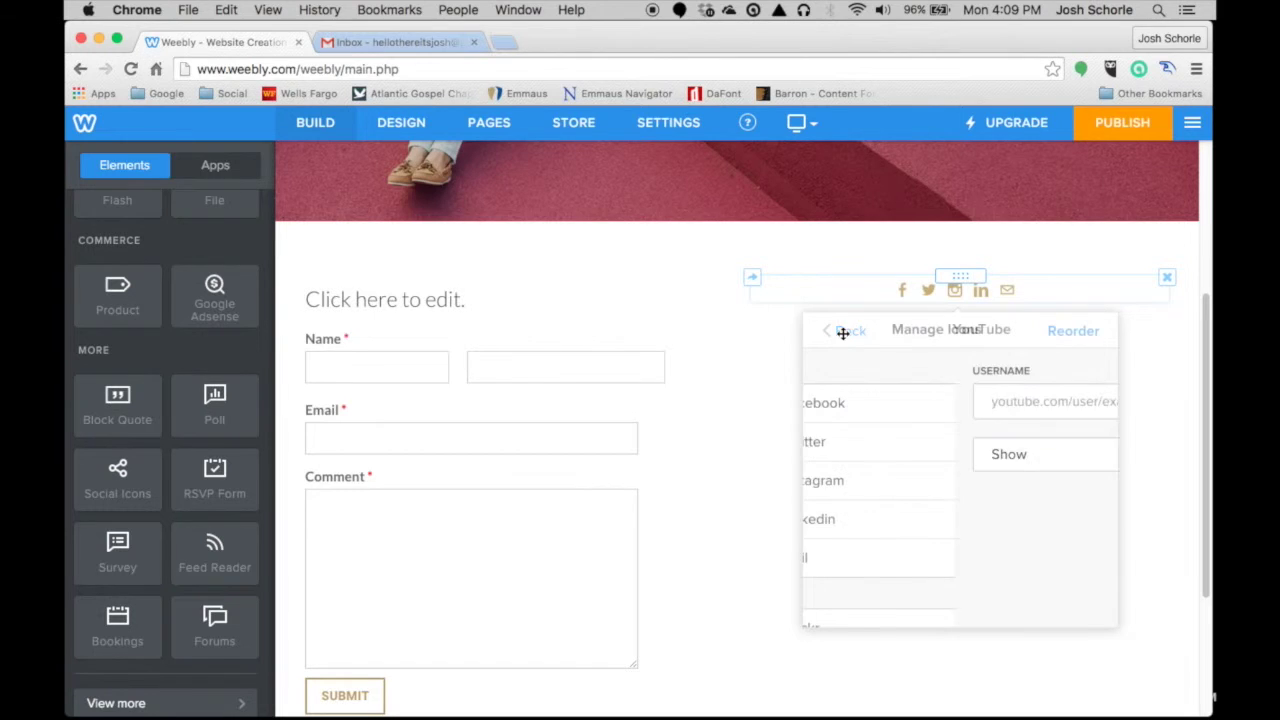
scroll(914, 486, "down", 4)
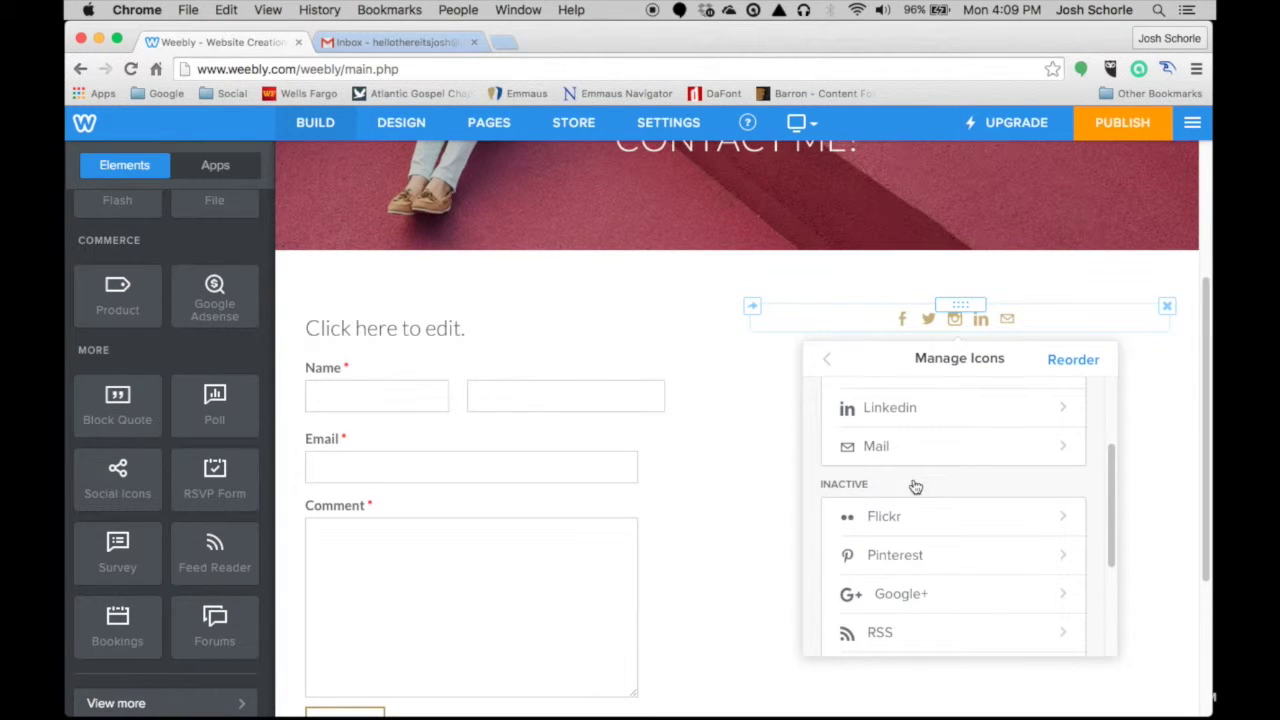
scroll(916, 487, "down", 3)
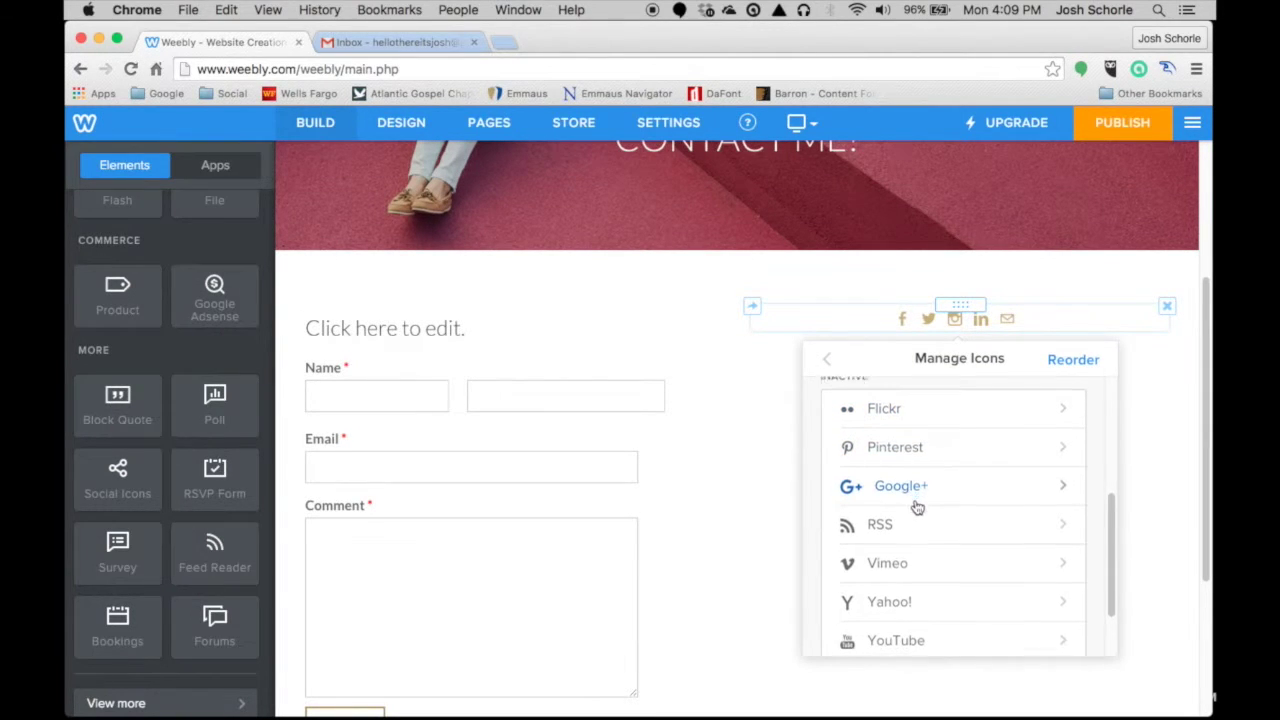
scroll(907, 563, "up", 3)
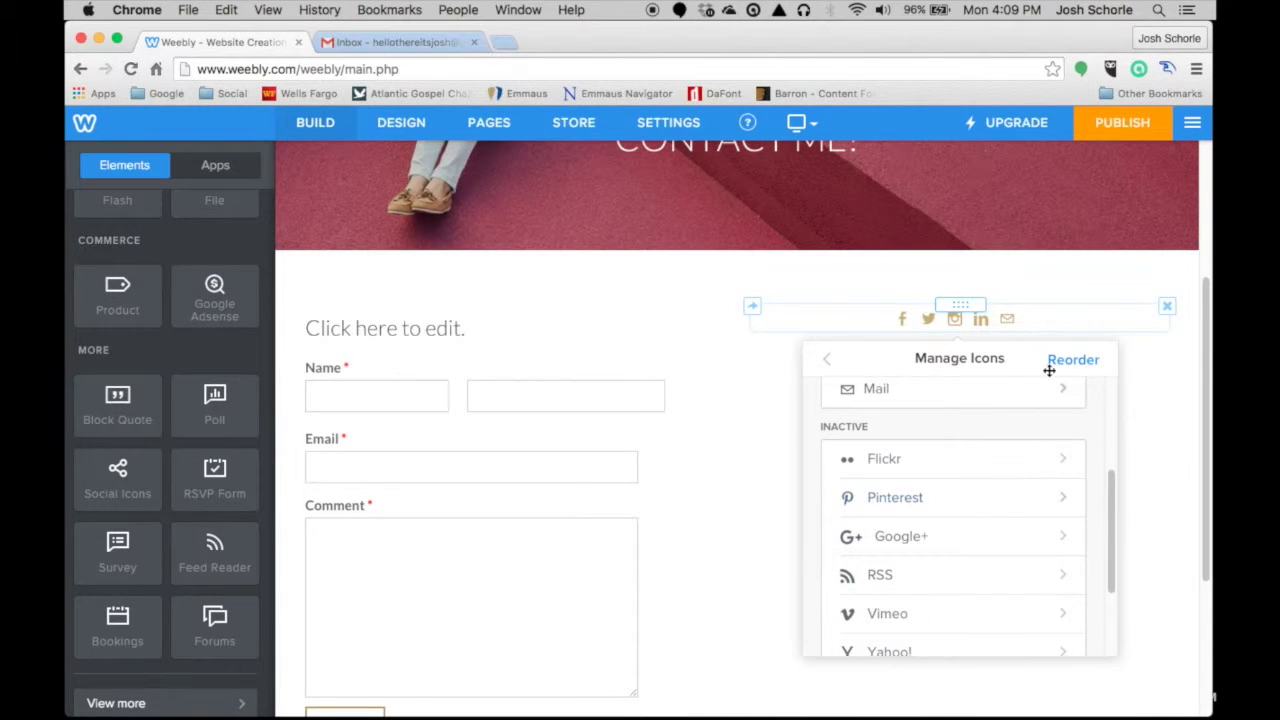
scroll(1016, 458, "up", 4)
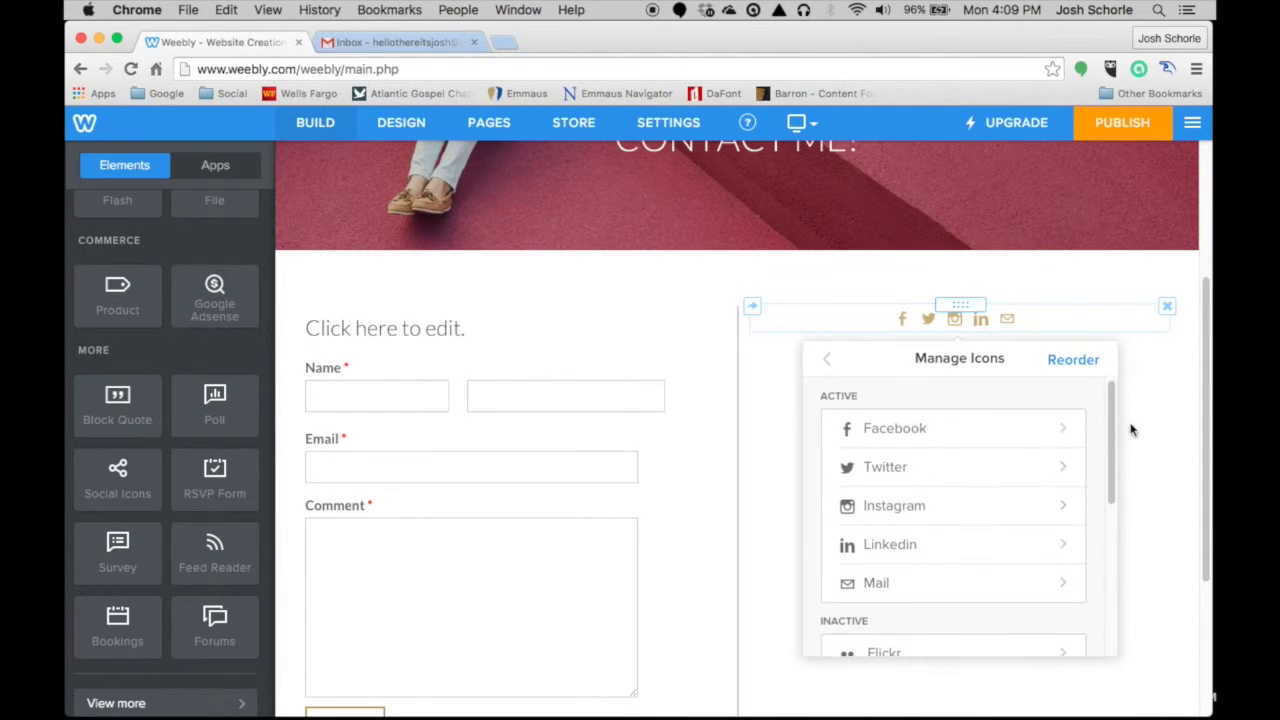
- Change the theme colour in Design settings from gold to the dark variant
left_click(1193, 392)
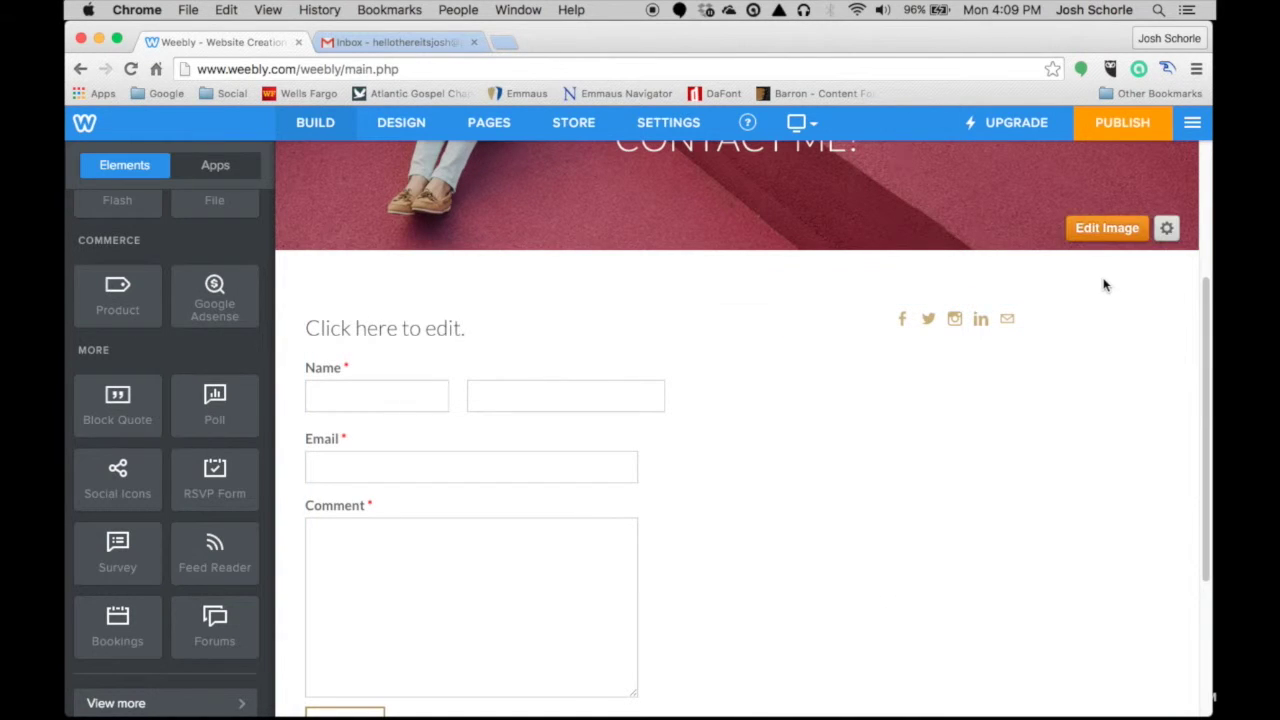
scroll(734, 197, "up", 5)
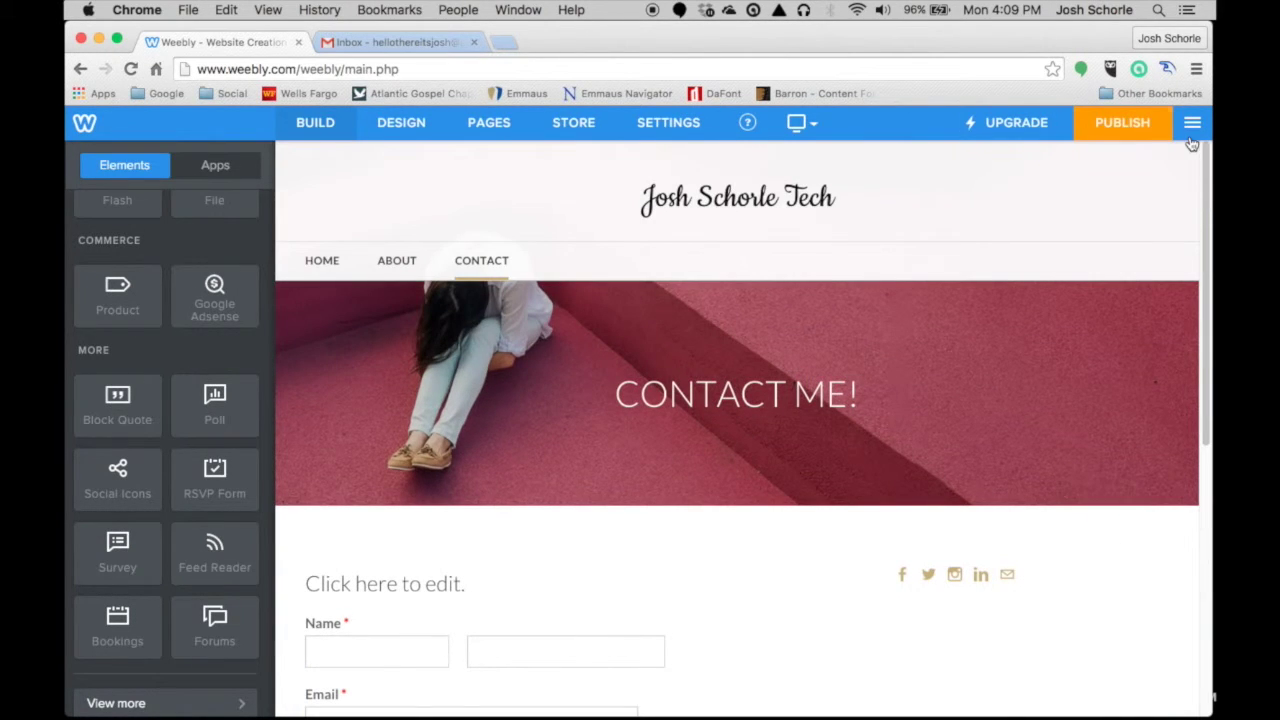
left_click(670, 124)
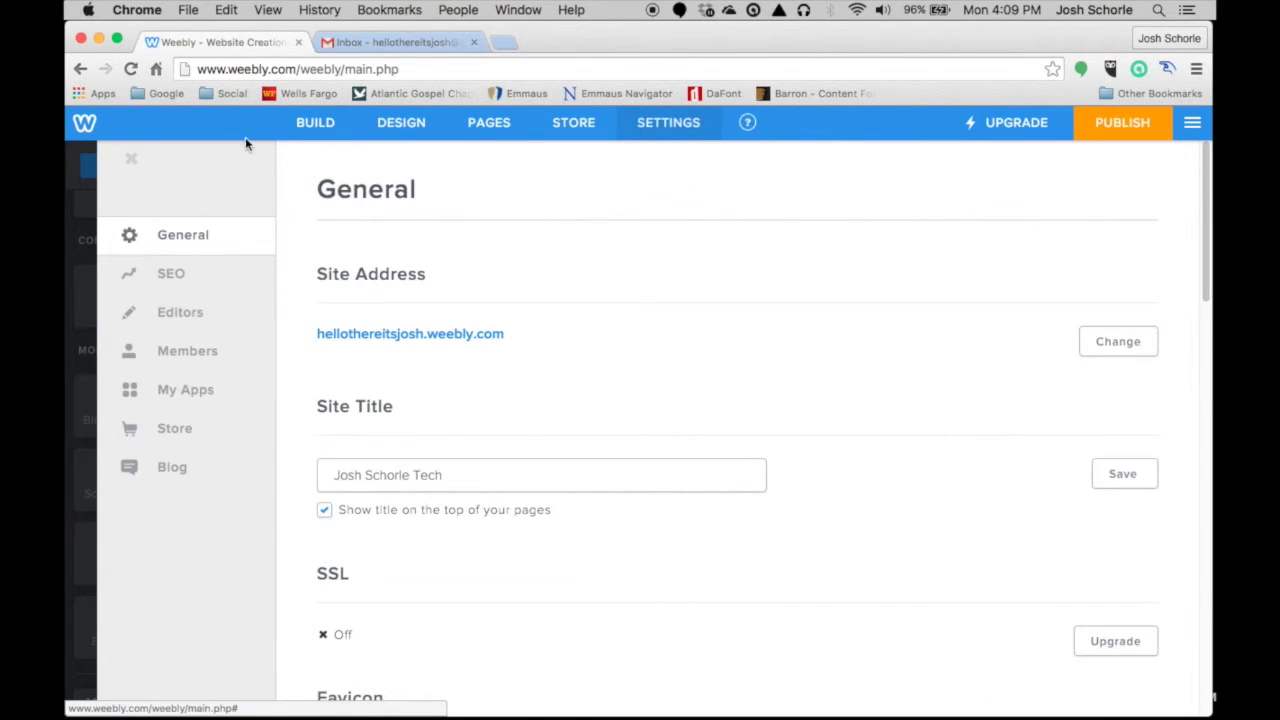
left_click(398, 124)
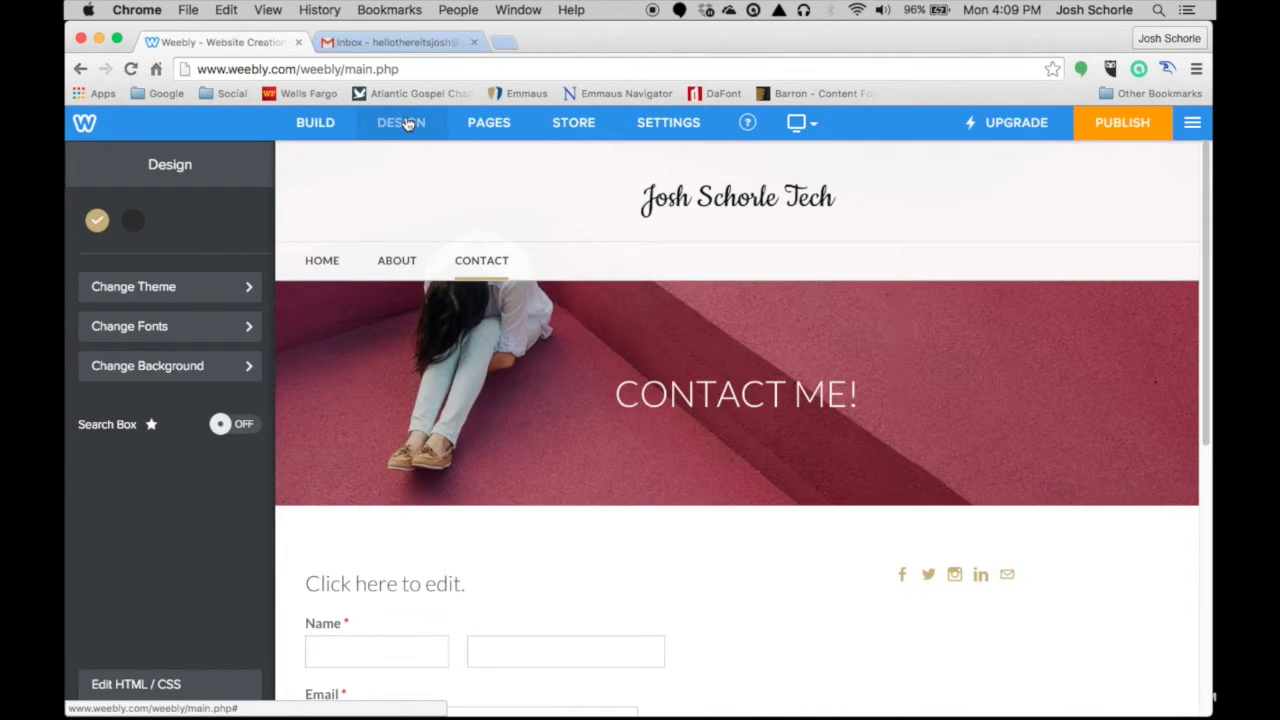
left_click(133, 222)
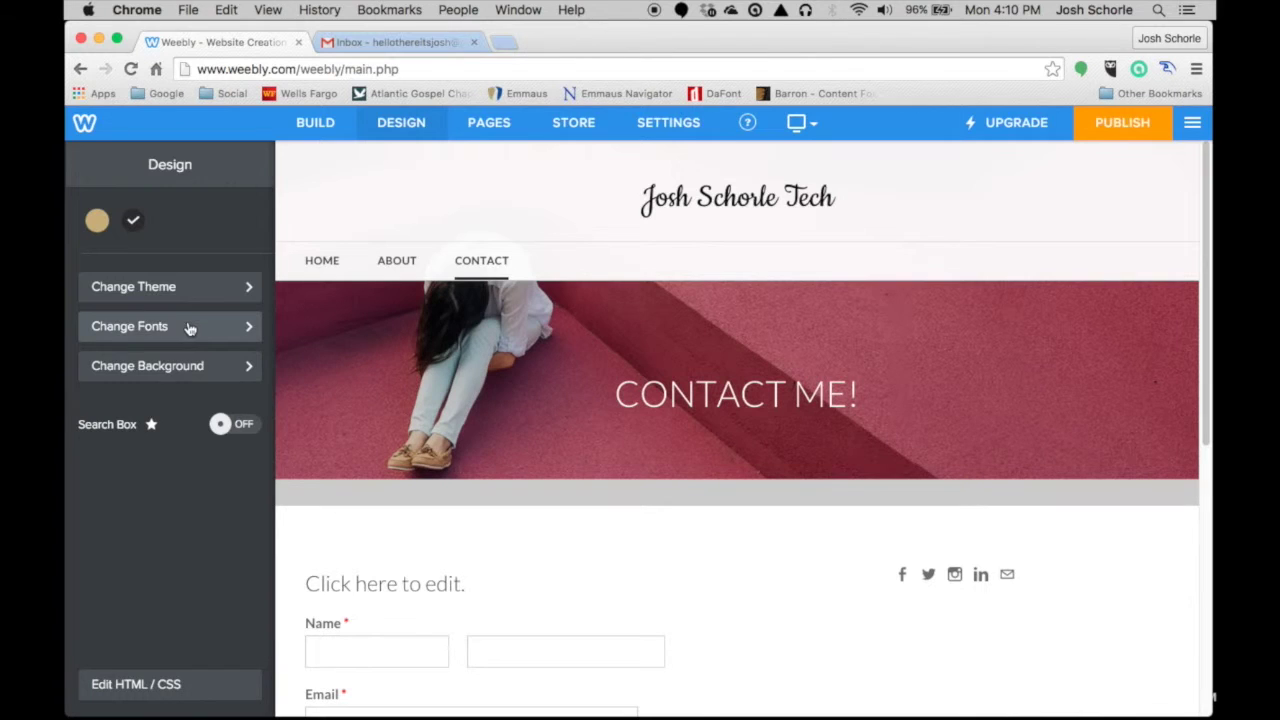
- Change the site title font to Montserrat, then bring up the Home page settings
left_click(187, 330)
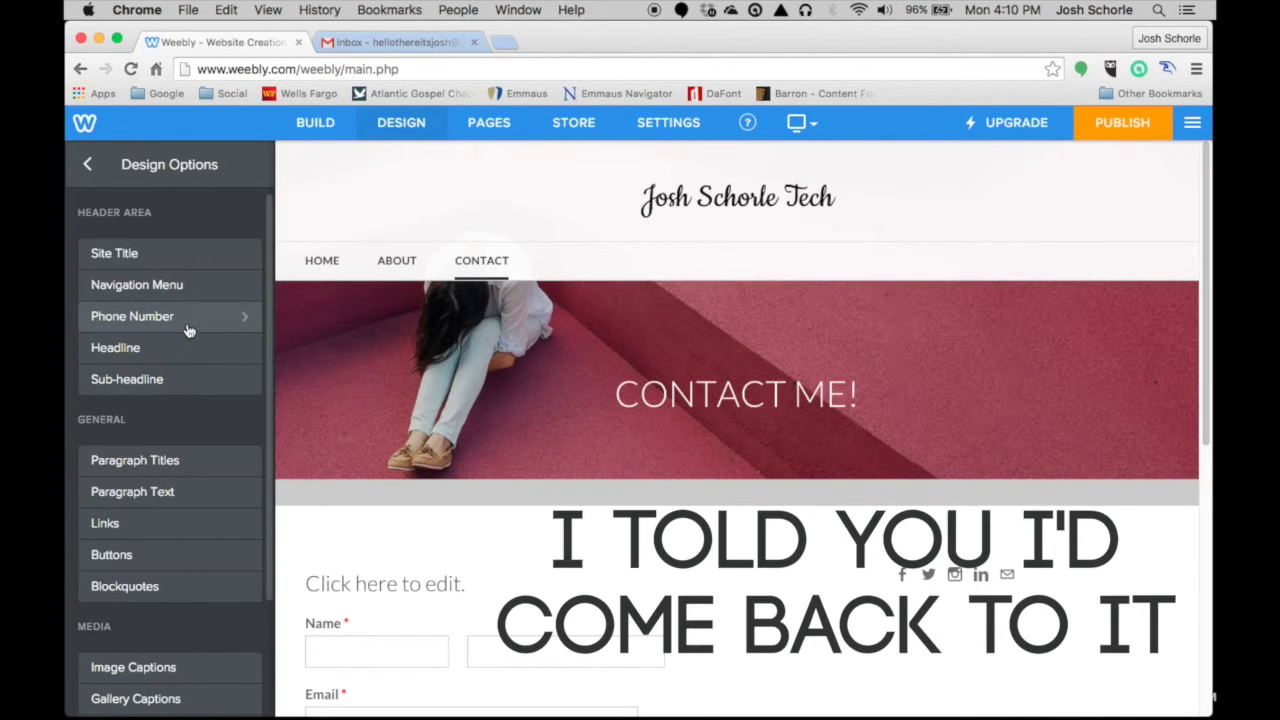
left_click(170, 256)
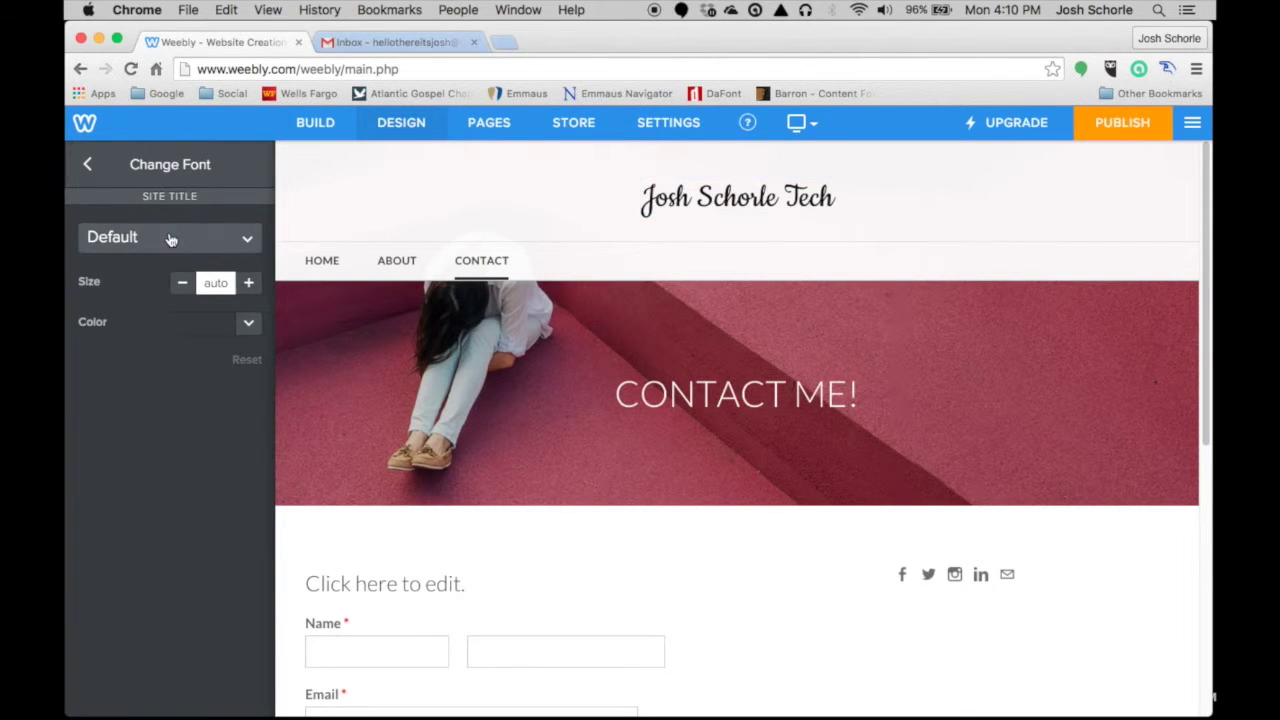
left_click(170, 240)
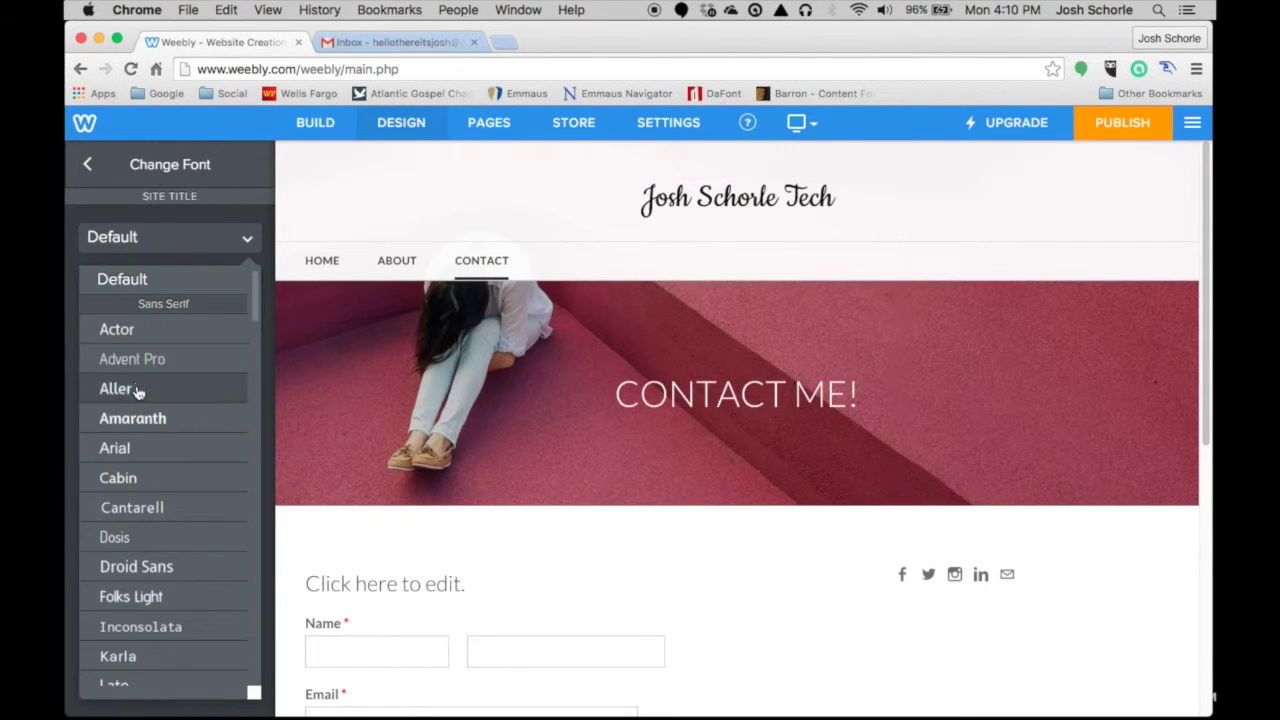
scroll(142, 392, "down", 1)
scroll(145, 410, "down", 5)
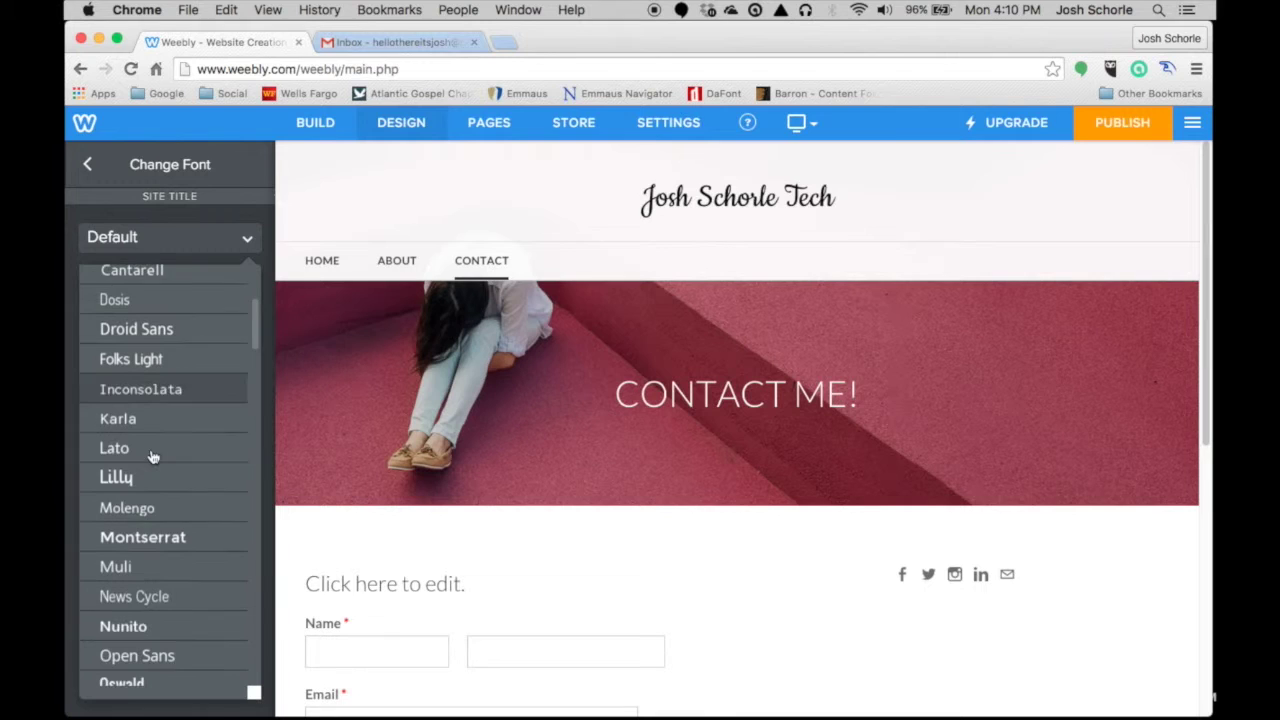
left_click(149, 535)
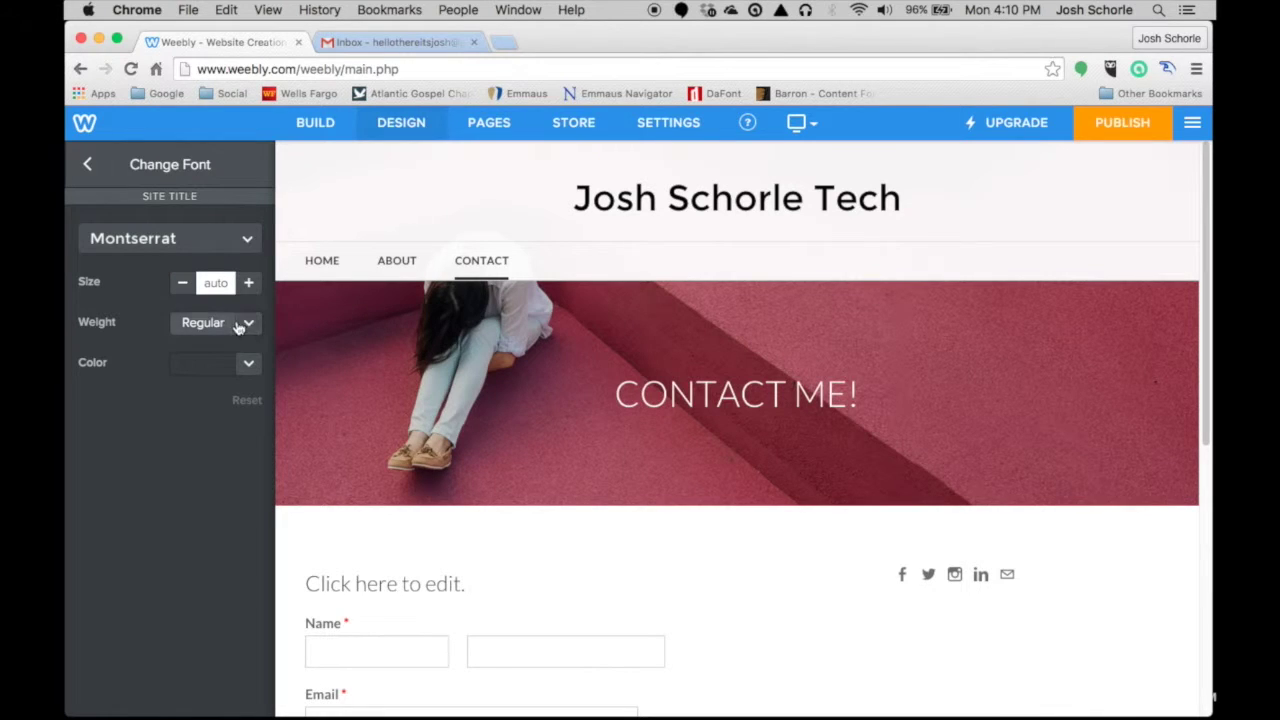
left_click(490, 128)
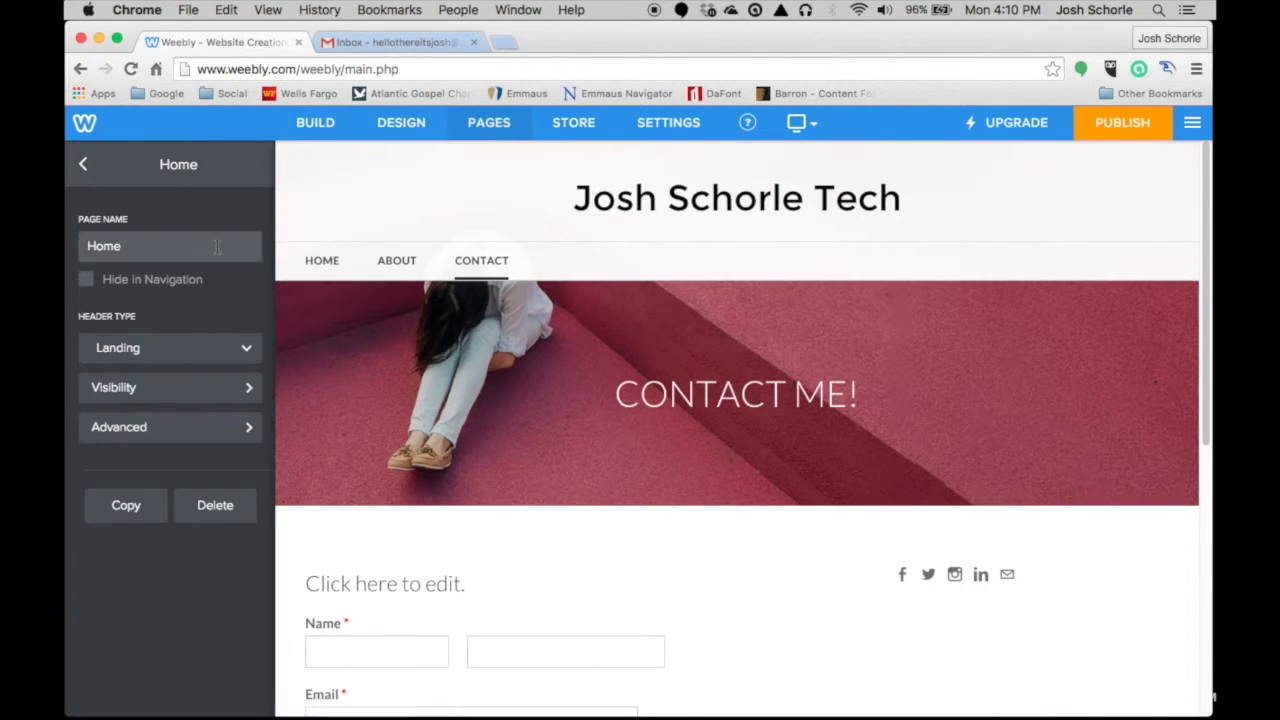
- Add a new blog page named 'Blog' from the Pages list
left_click(86, 166)
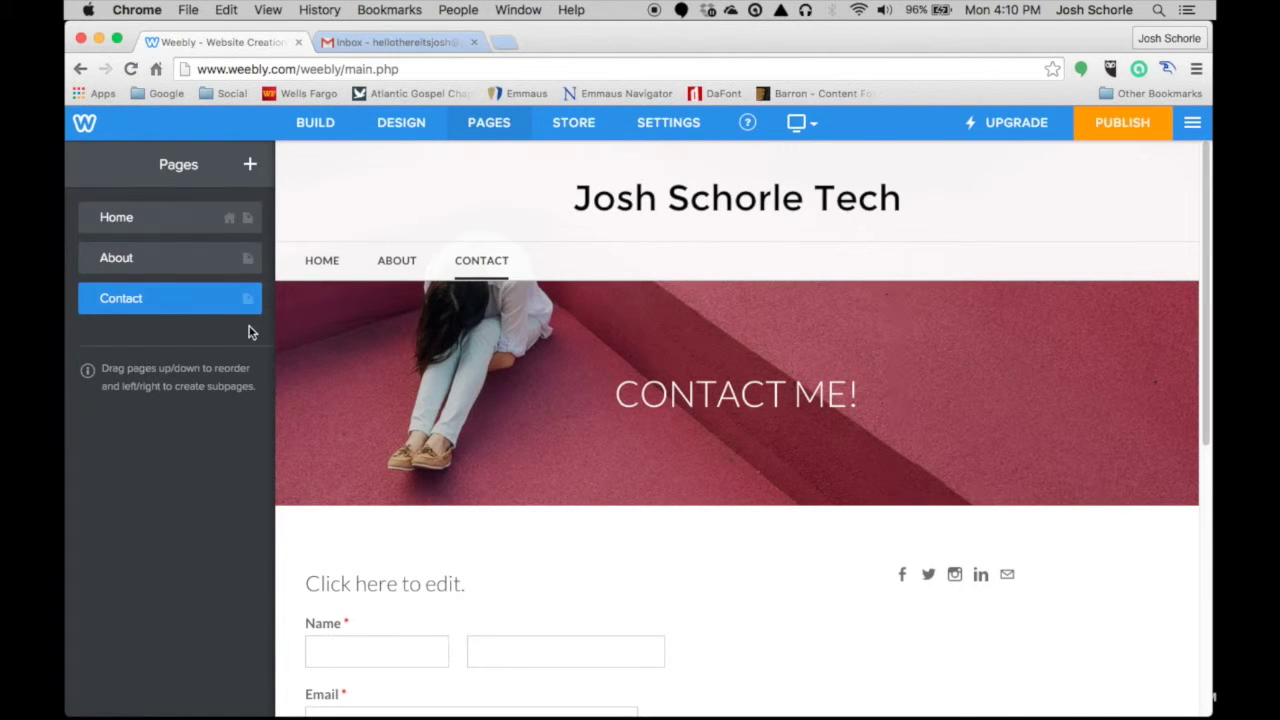
left_click(251, 166)
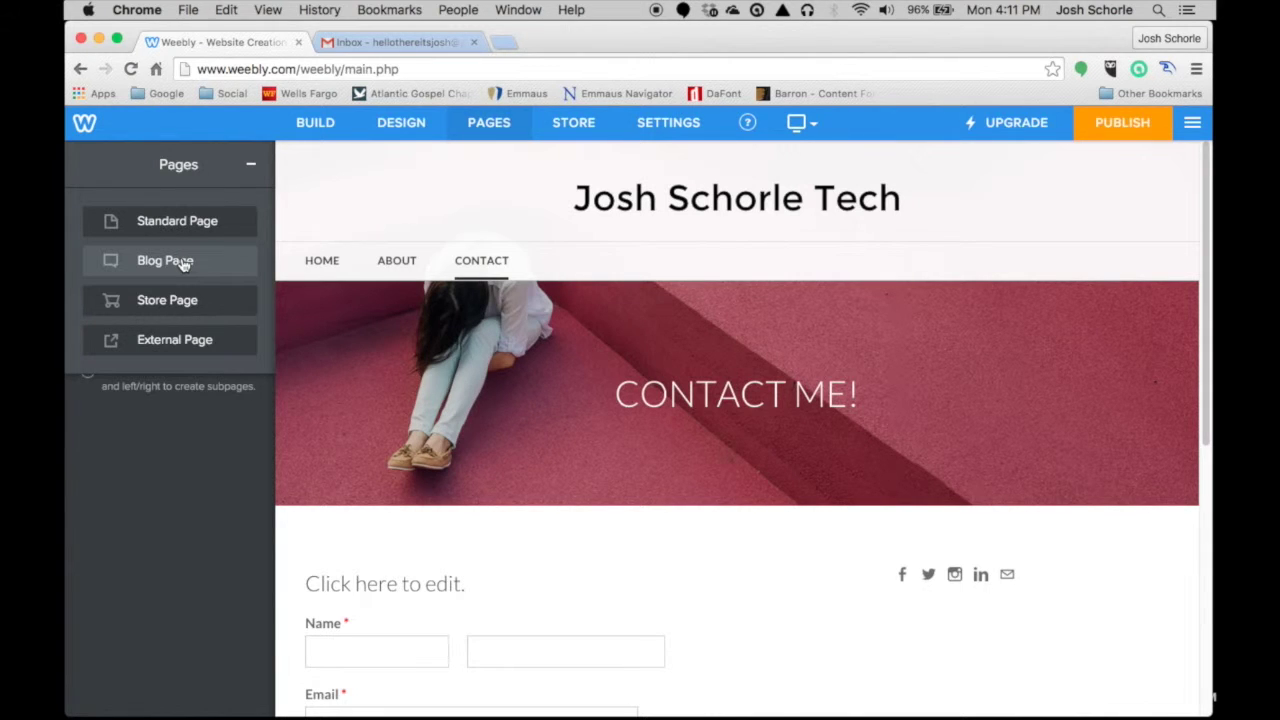
left_click(177, 262)
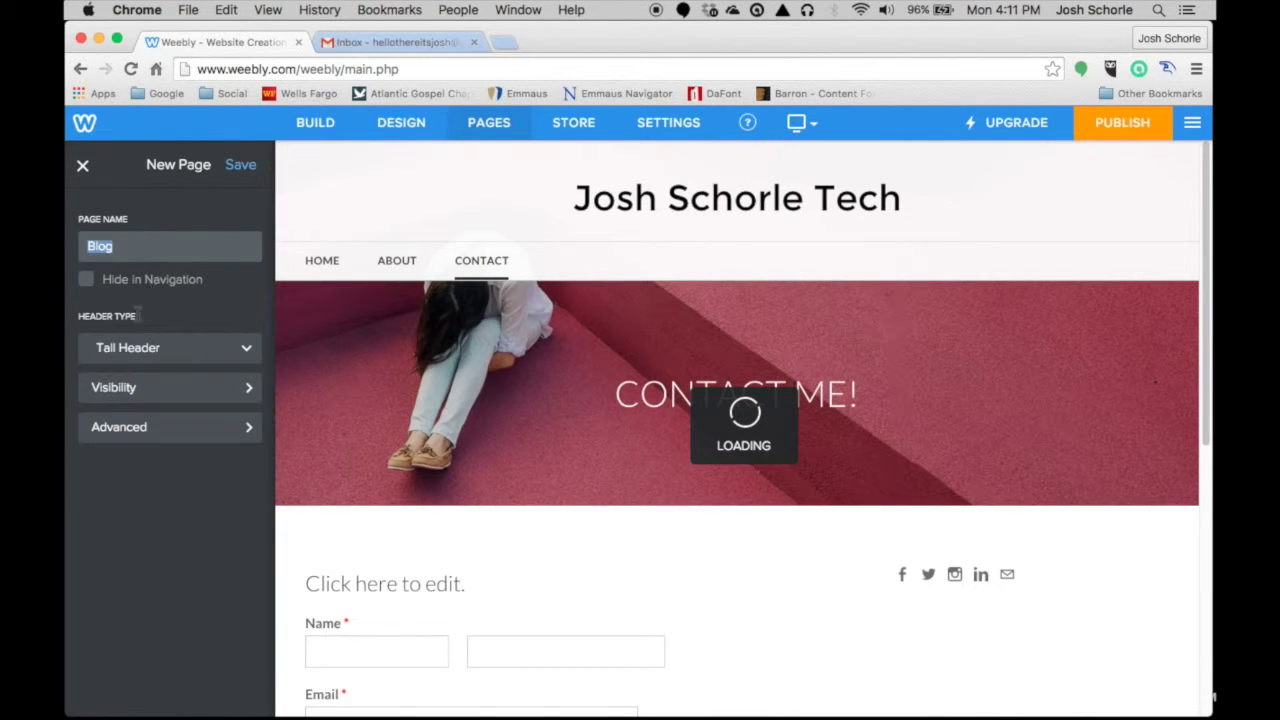
left_click(240, 350)
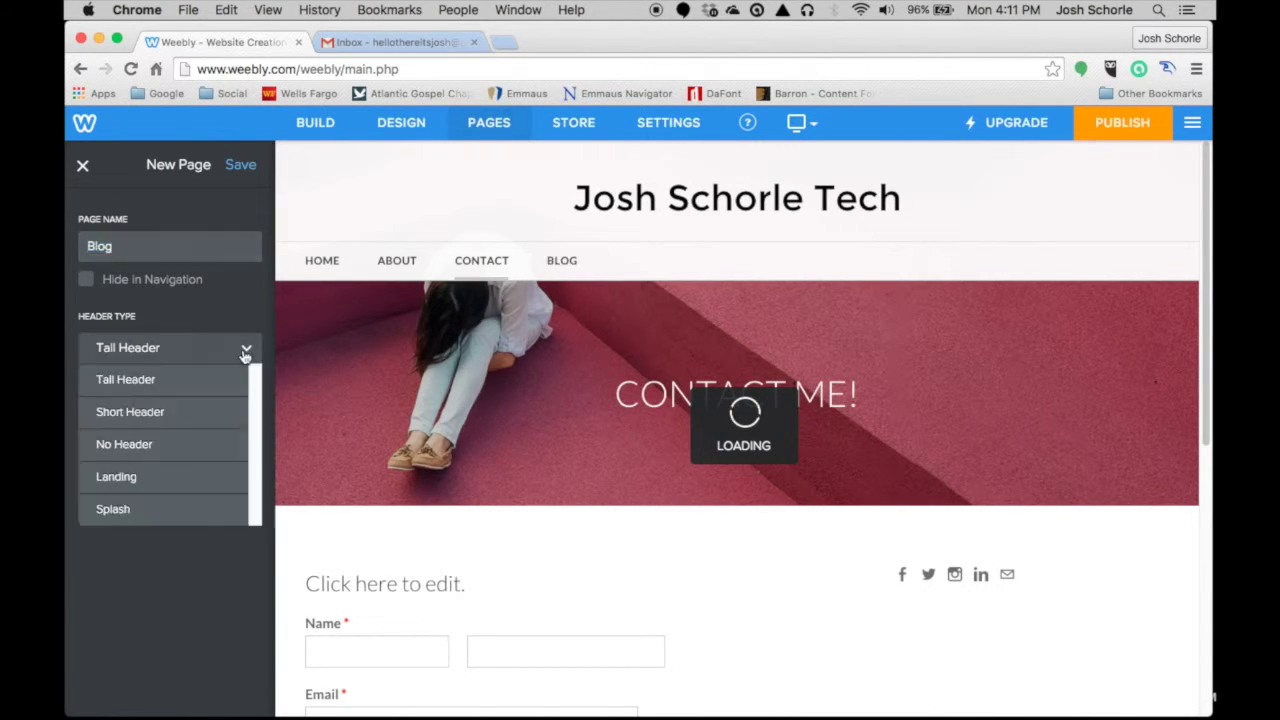
- Set the Blog page header type to Short Header, then reload the stalled editor
left_click(165, 413)
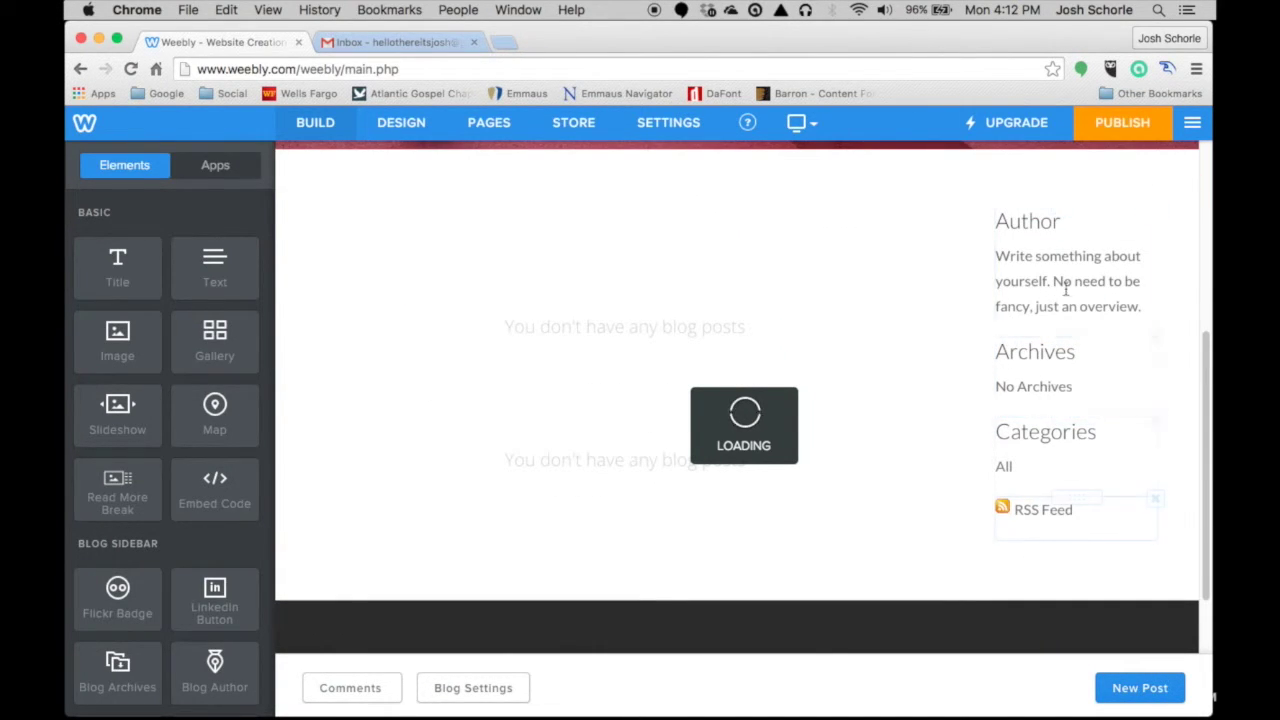
scroll(165, 395, "down", 6)
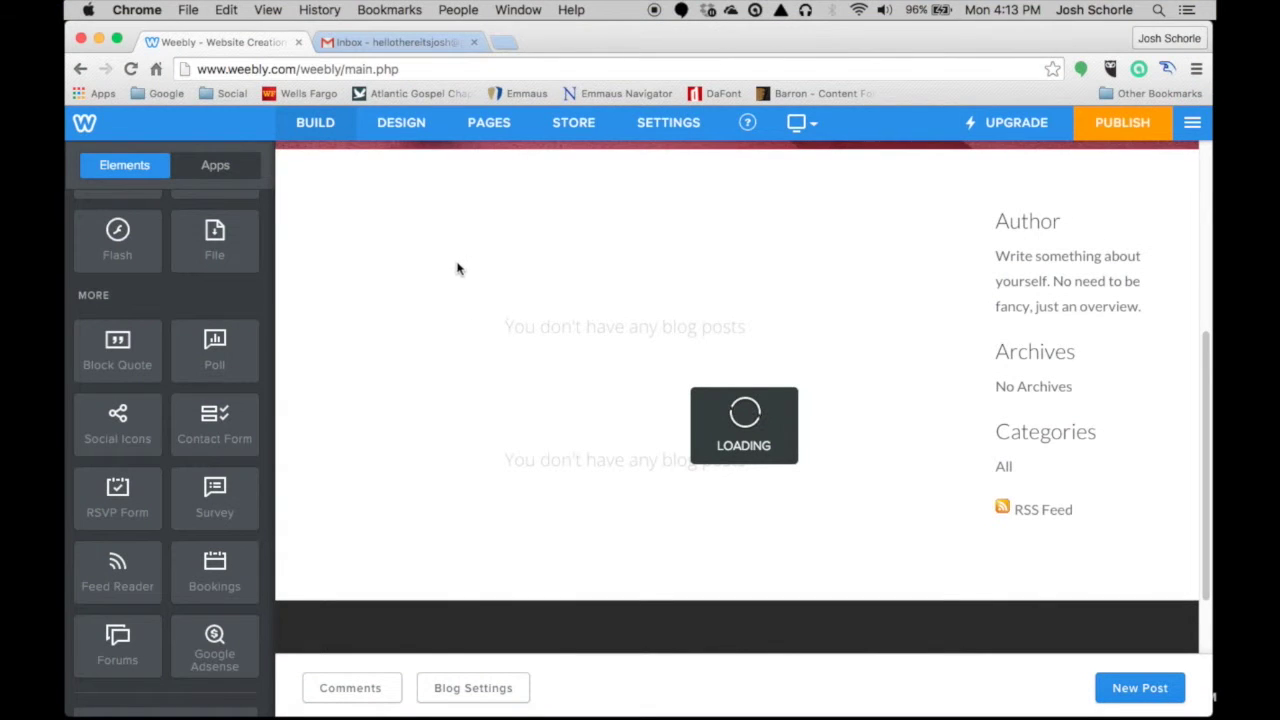
left_click(131, 69)
- Drag a Social Icons element into the Blog sidebar above the Author section
left_click(561, 263)
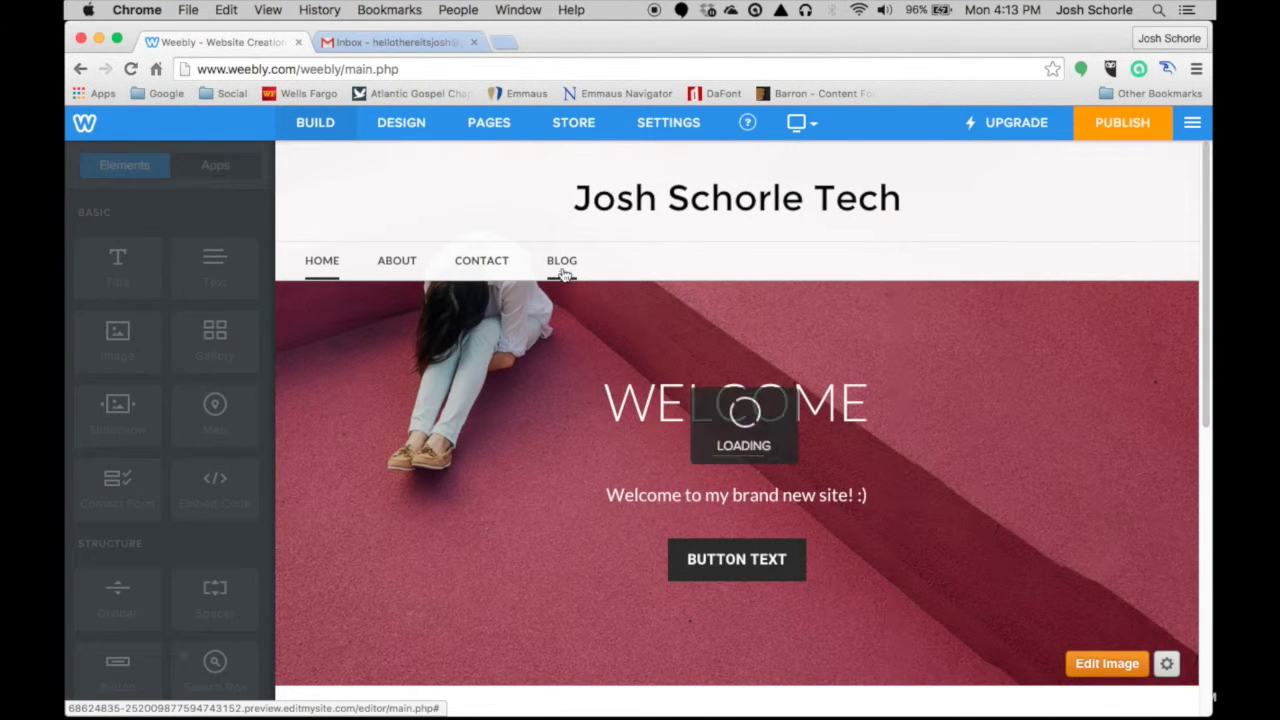
scroll(604, 345, "down", 3)
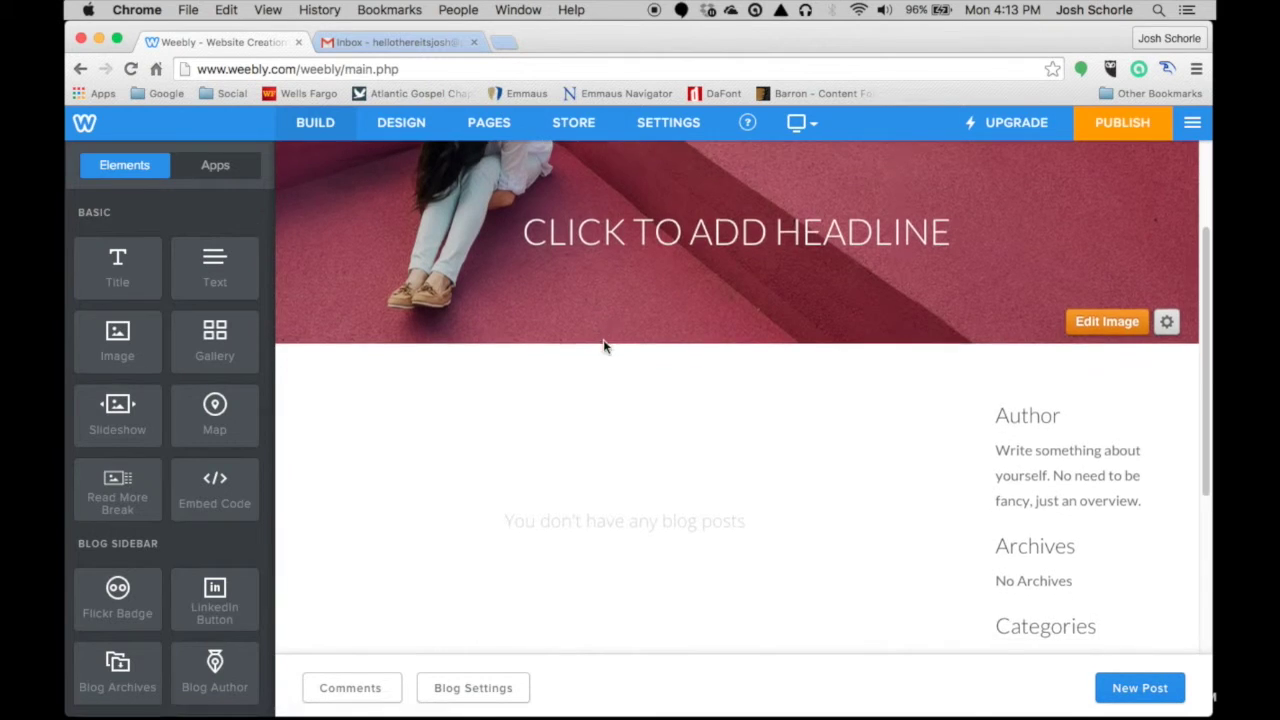
scroll(610, 342, "down", 5)
scroll(1130, 415, "up", 2)
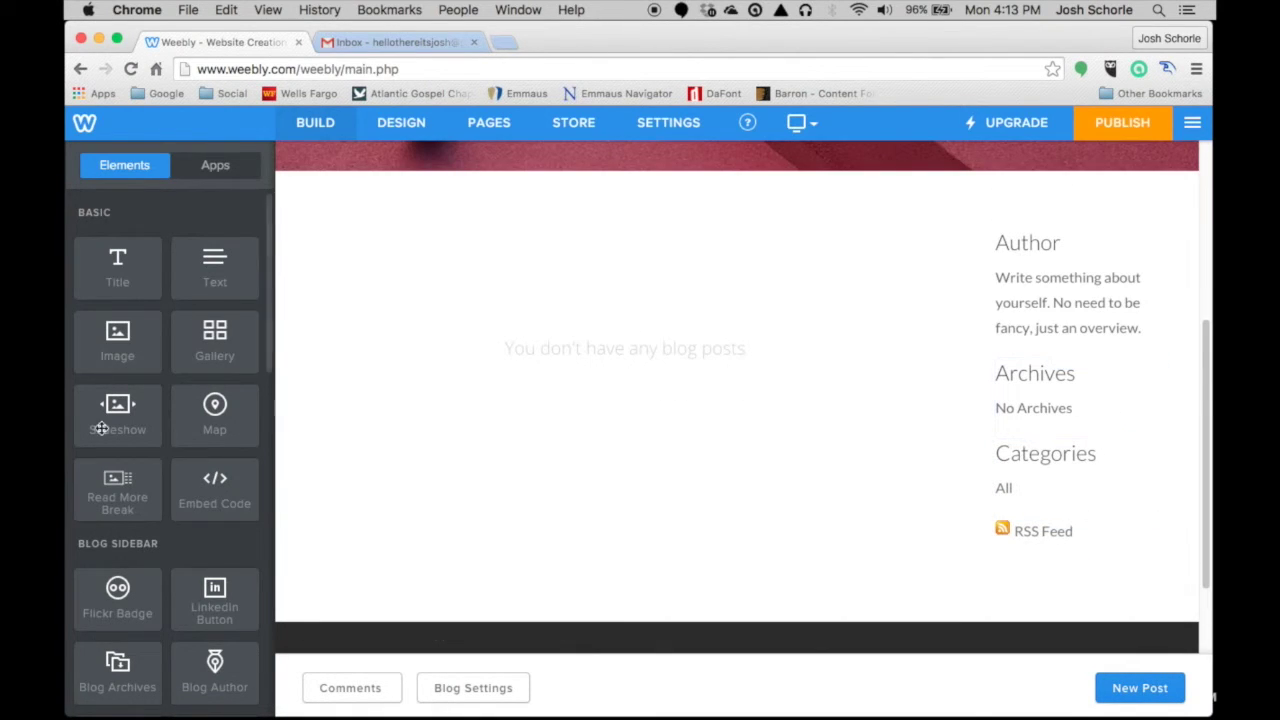
scroll(101, 428, "down", 10)
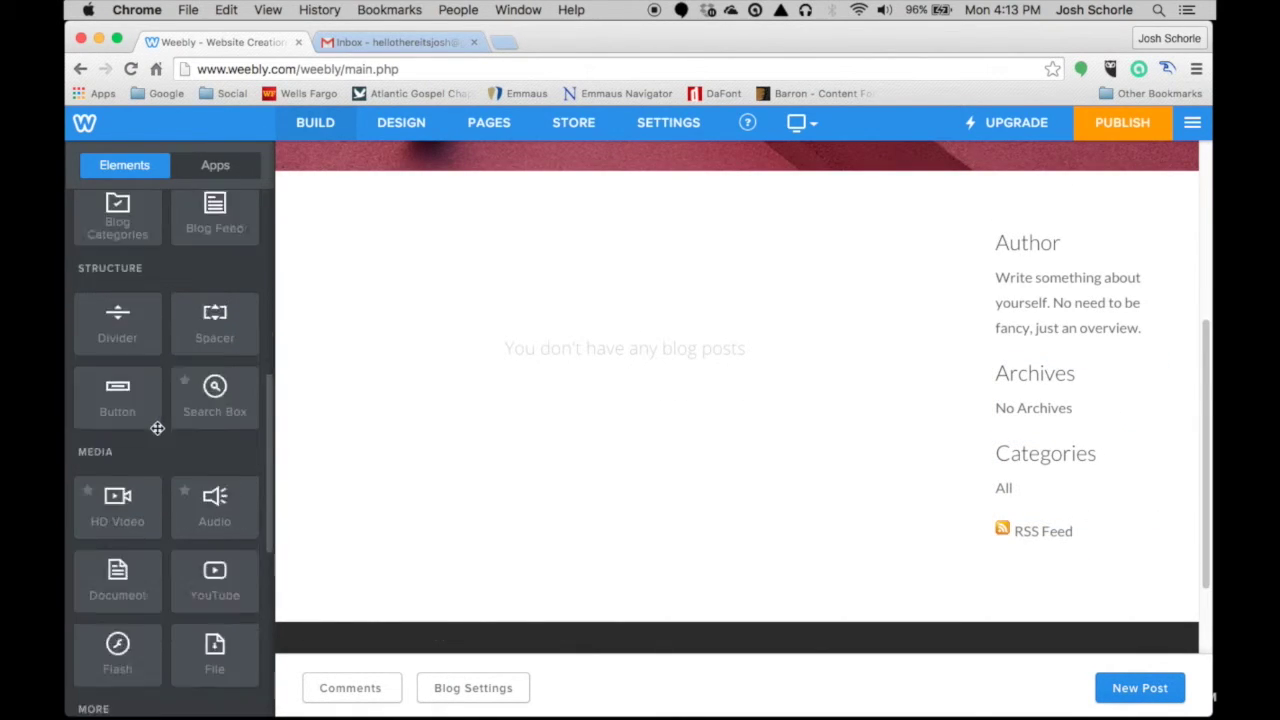
scroll(150, 430, "down", 5)
left_click_drag(121, 560, 1034, 240)
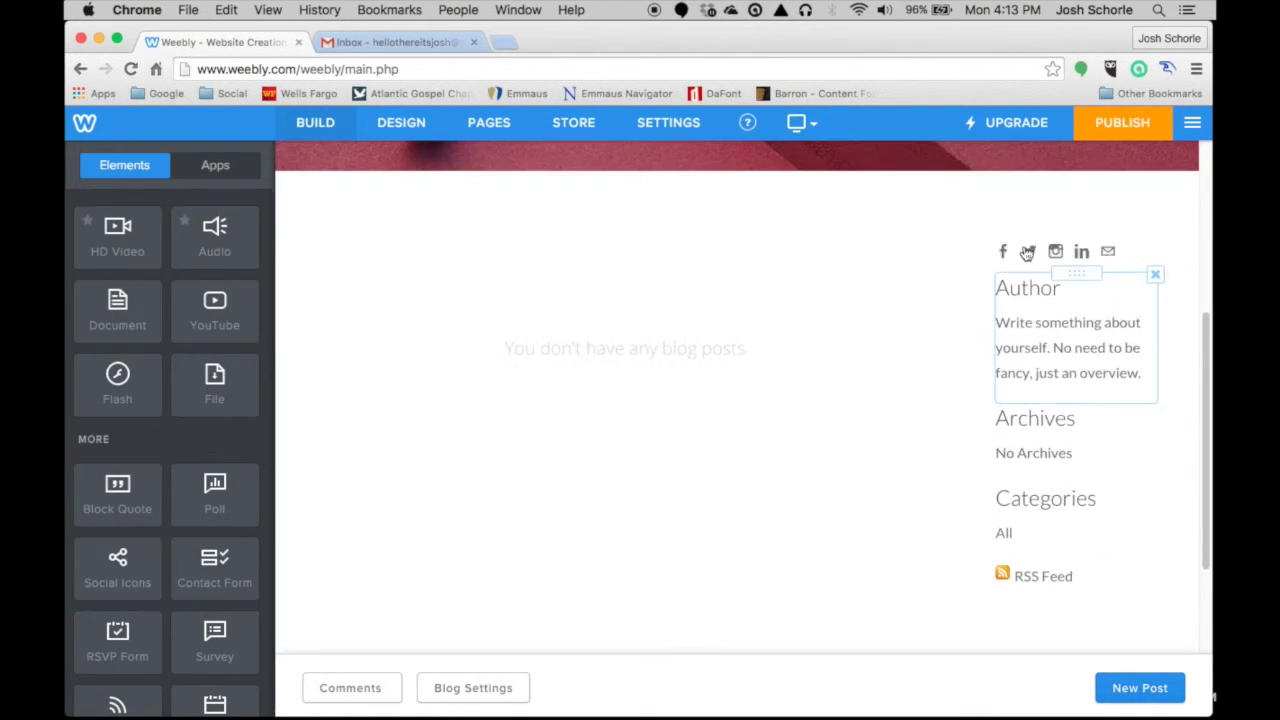
- Set the social icons row alignment to center
left_click(1027, 253)
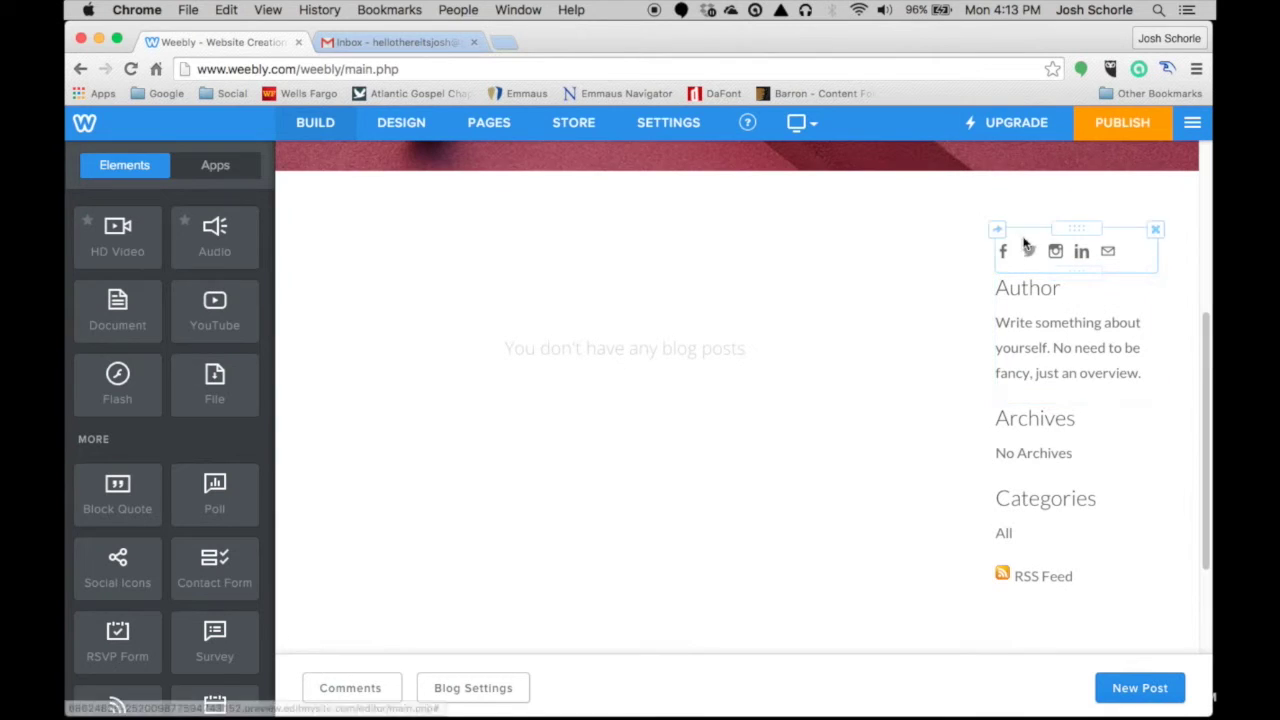
left_click(1088, 229)
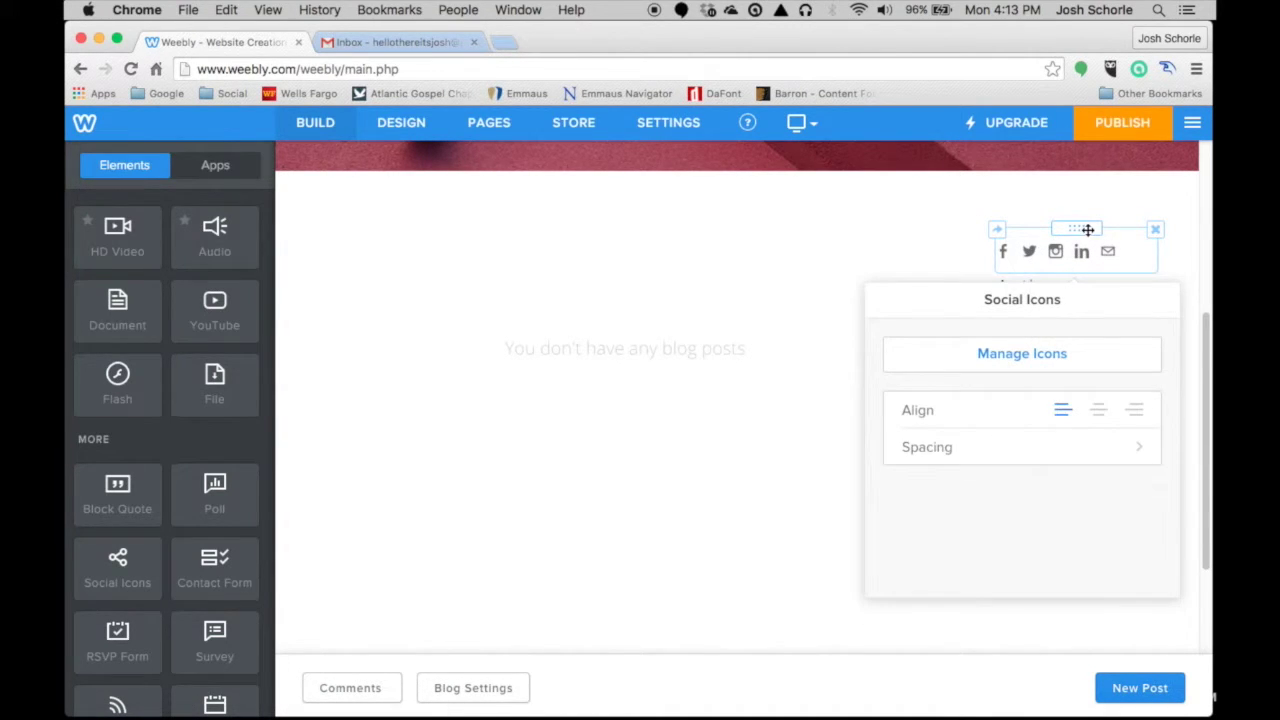
left_click(1098, 414)
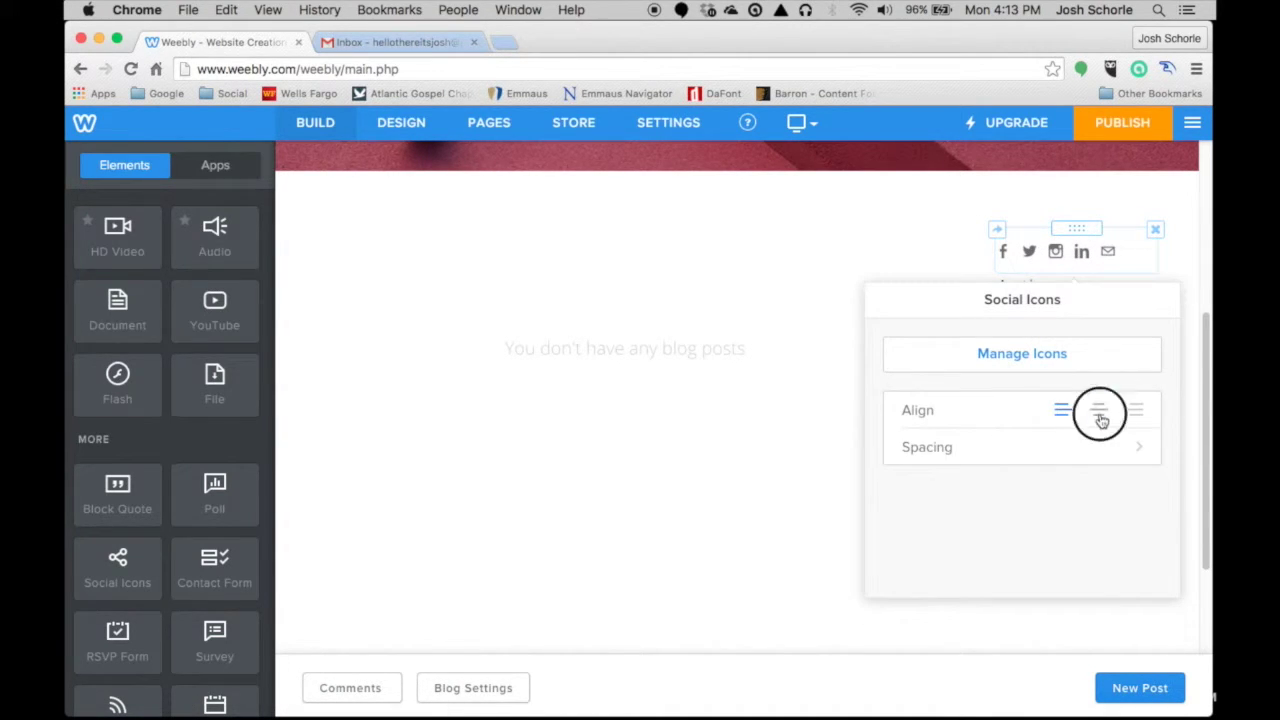
left_click(1182, 265)
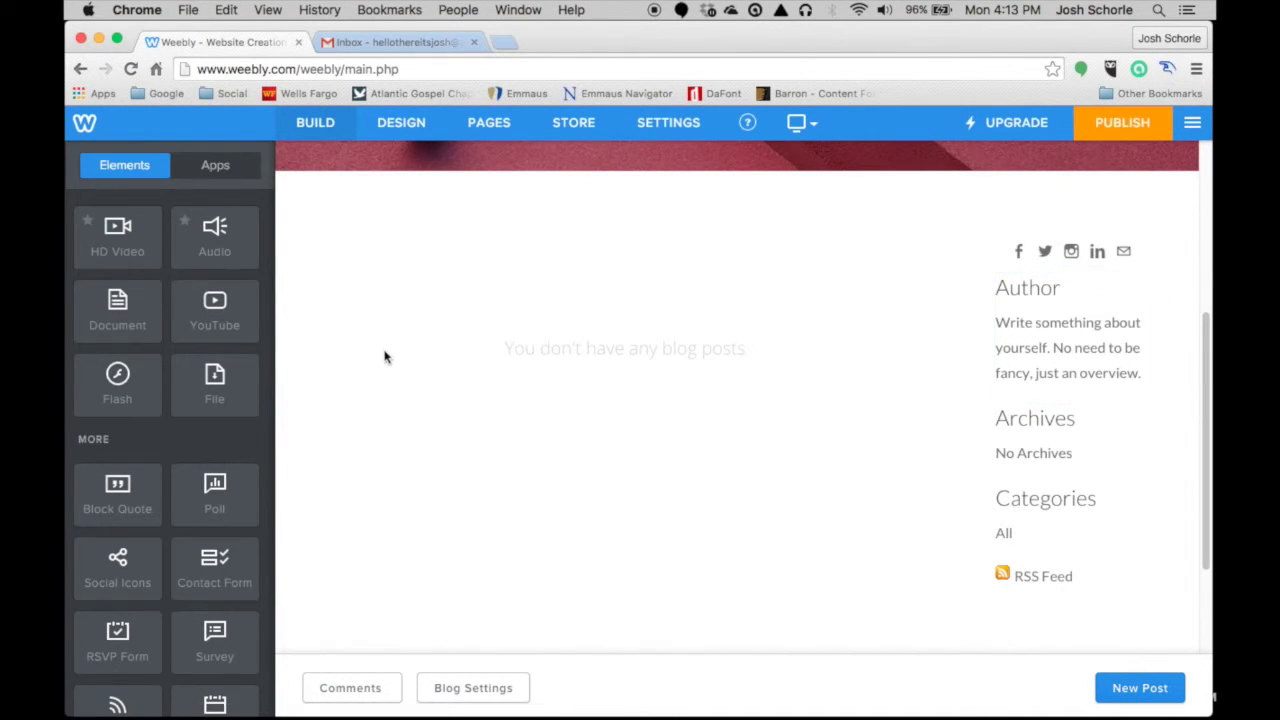
scroll(466, 380, "down", 1)
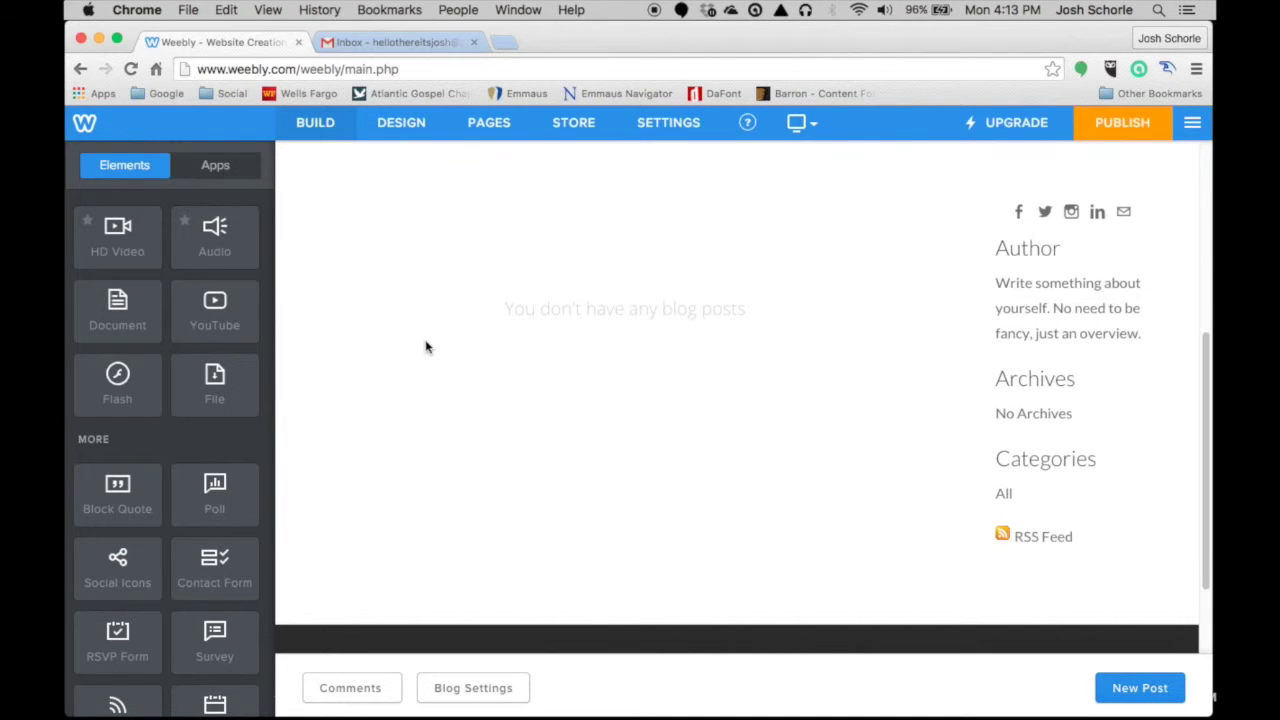
- Start a new blog post titled 'This is my first blog post!'
scroll(750, 690, "down", 1)
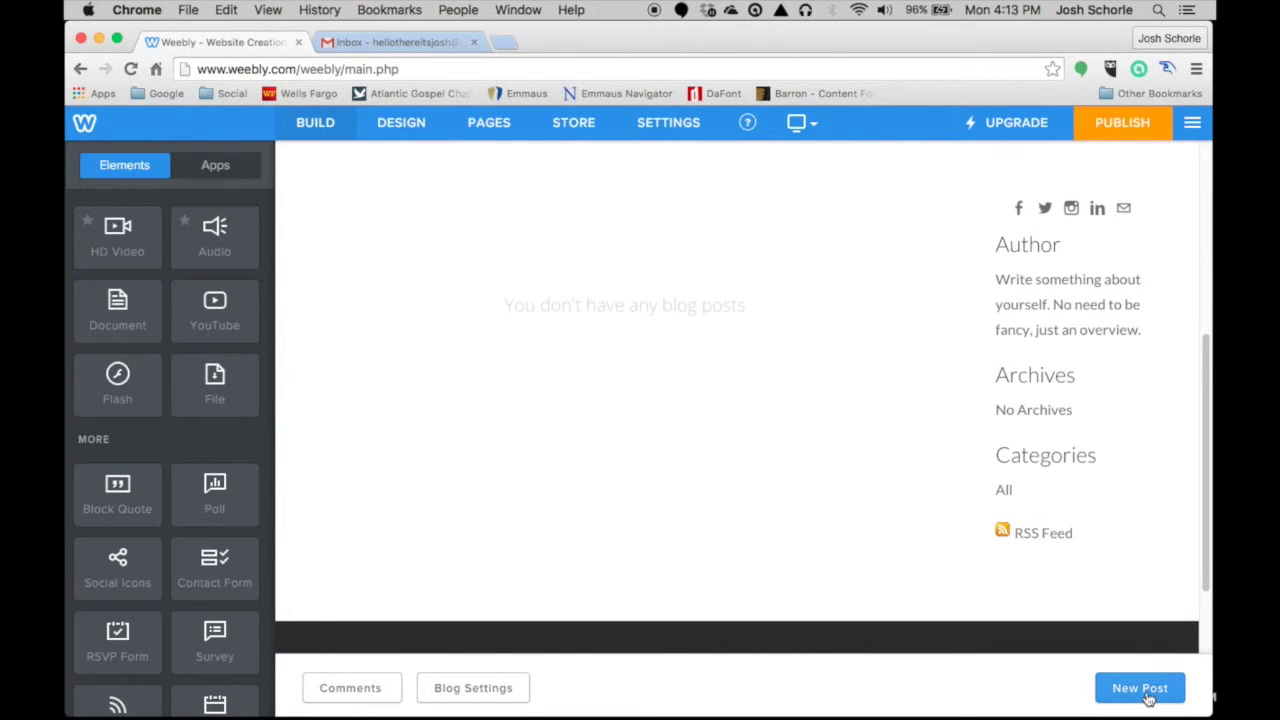
left_click(1140, 688)
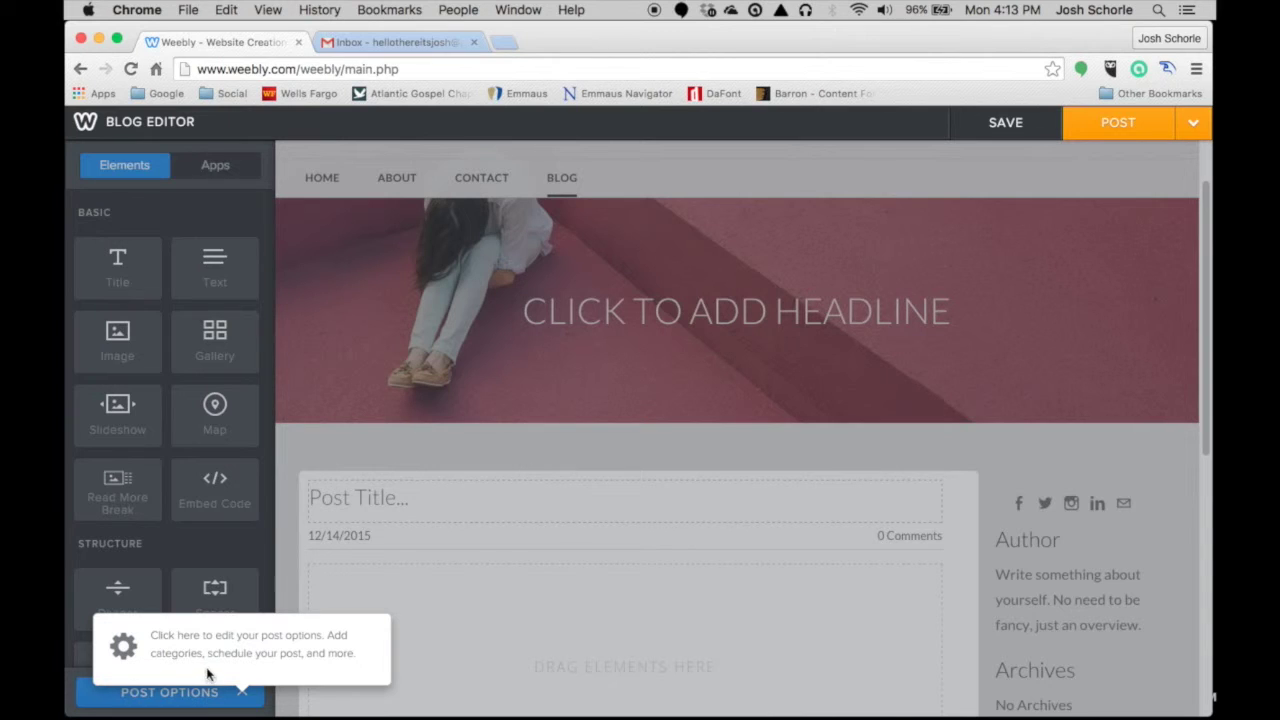
left_click(218, 656)
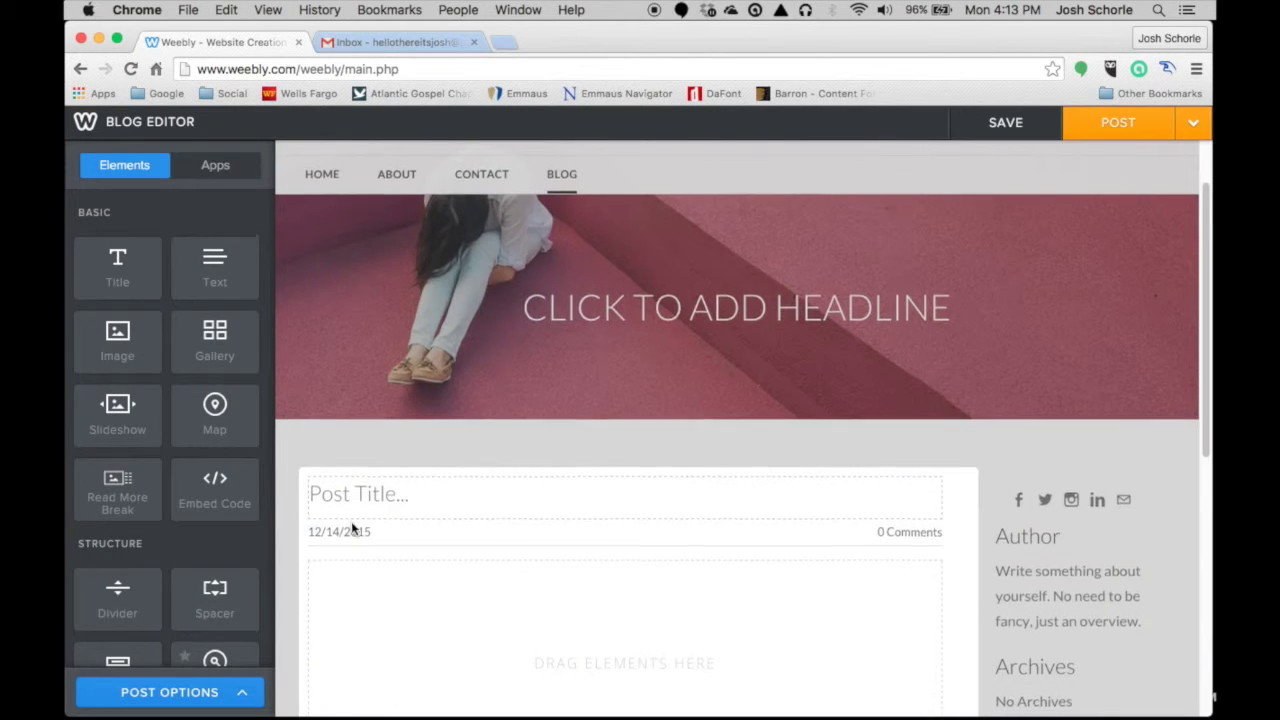
scroll(337, 366, "down", 3)
left_click(352, 357)
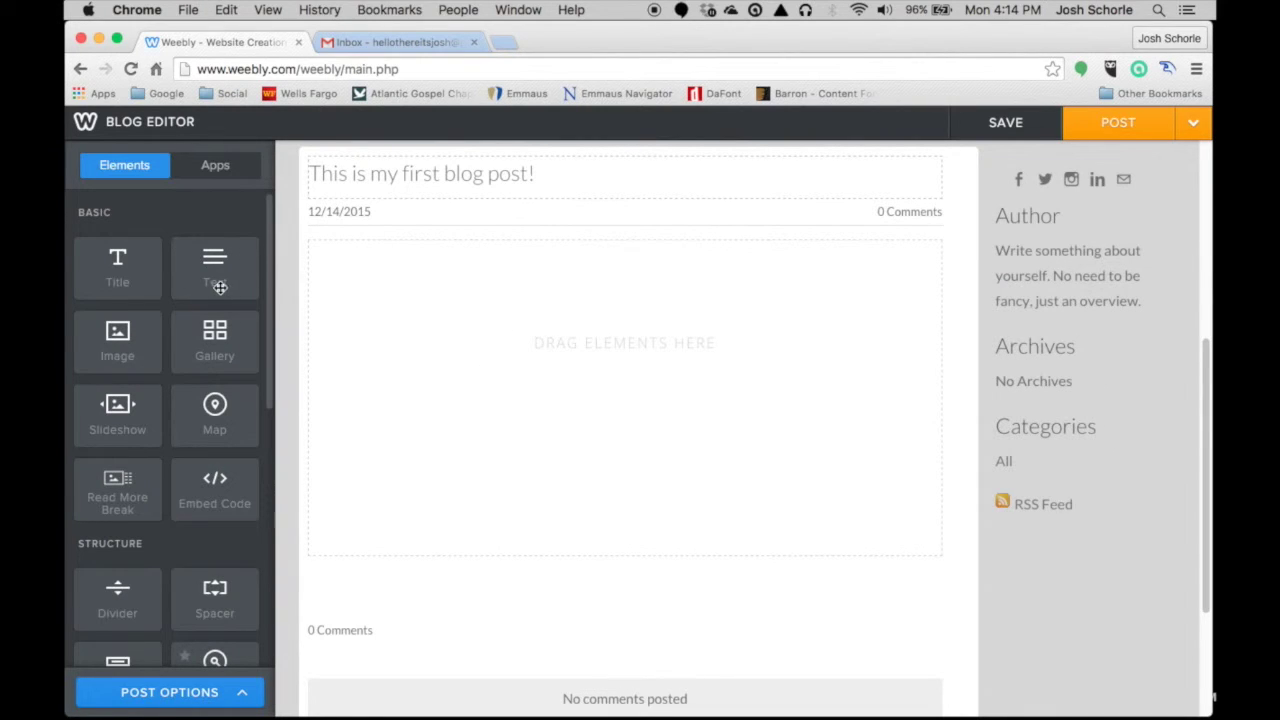
- Add a text block reading 'This is such a wonderful post that you are reading right now!'
left_click_drag(215, 283, 374, 314)
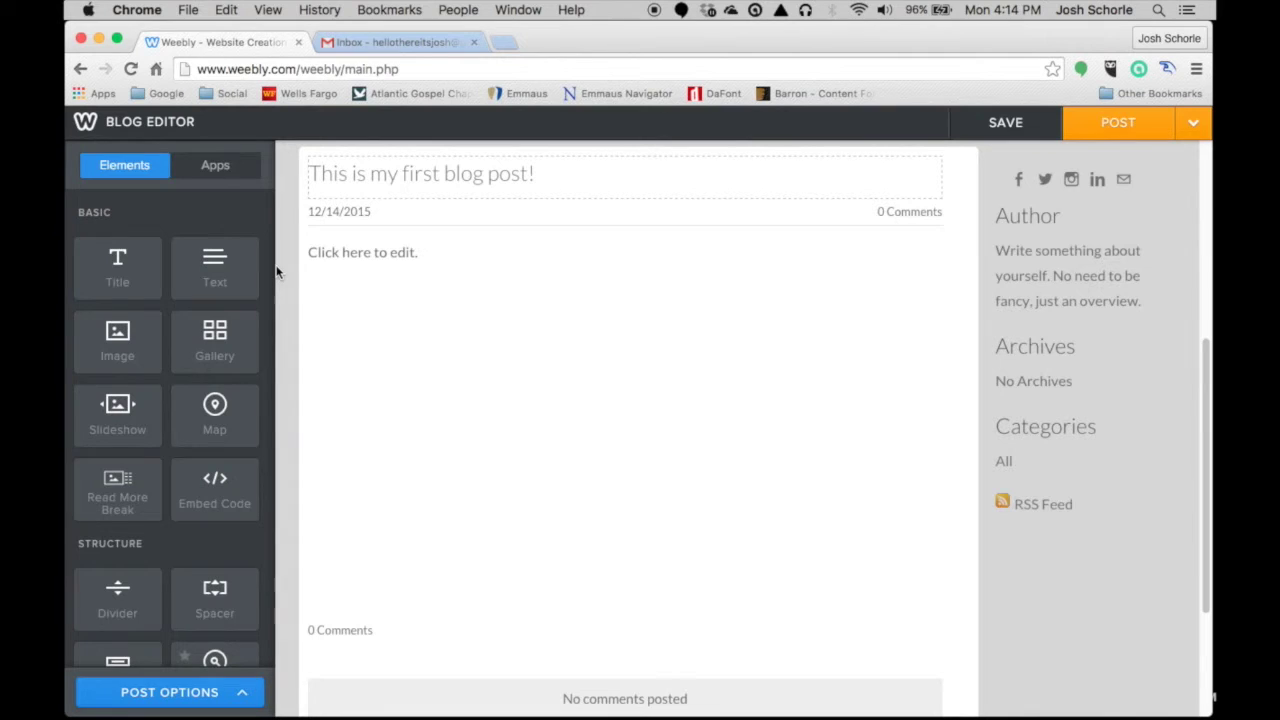
left_click(435, 253)
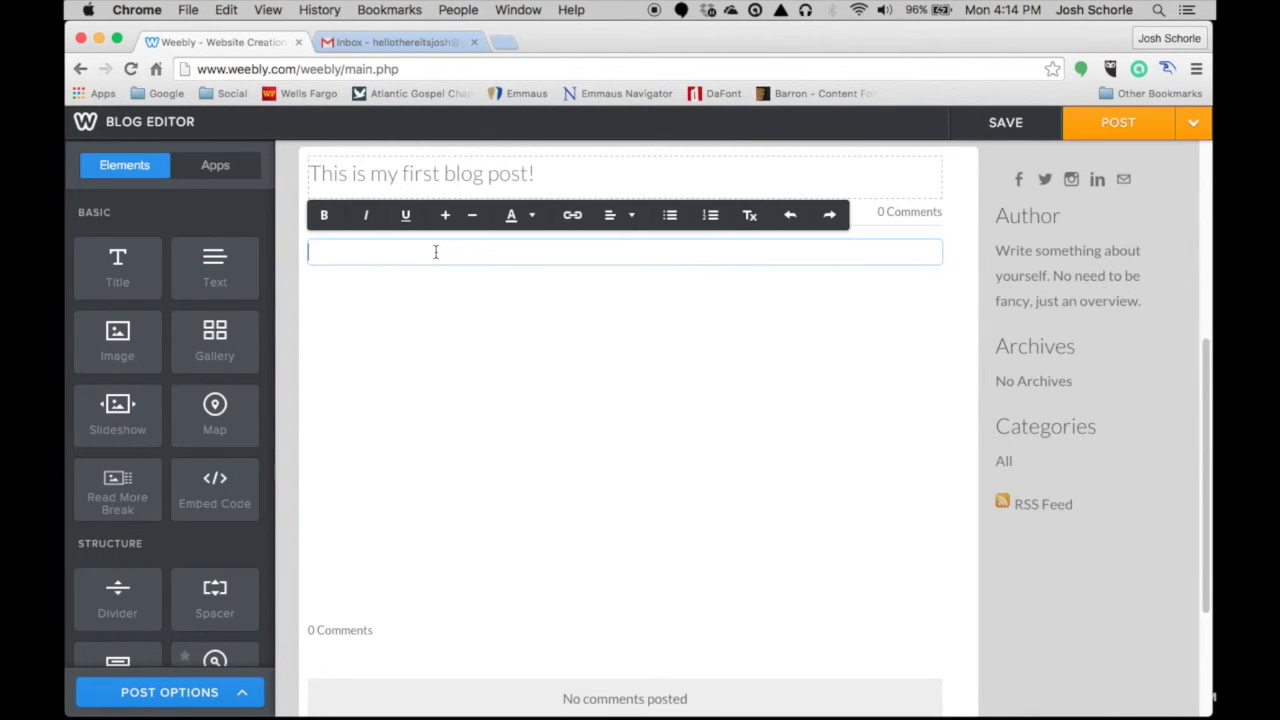
type("This is such a wonderful post that you are reading right now!")
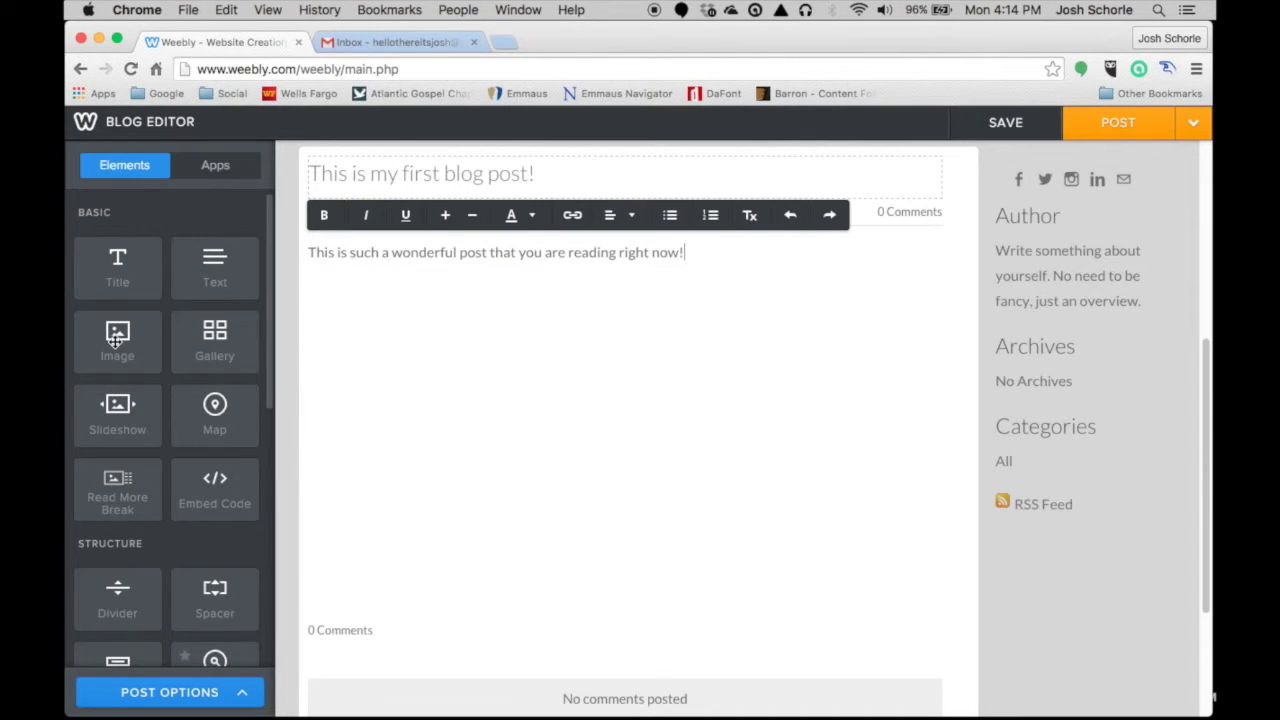
- Place an image placeholder block beside the intro text
left_click_drag(118, 337, 923, 251)
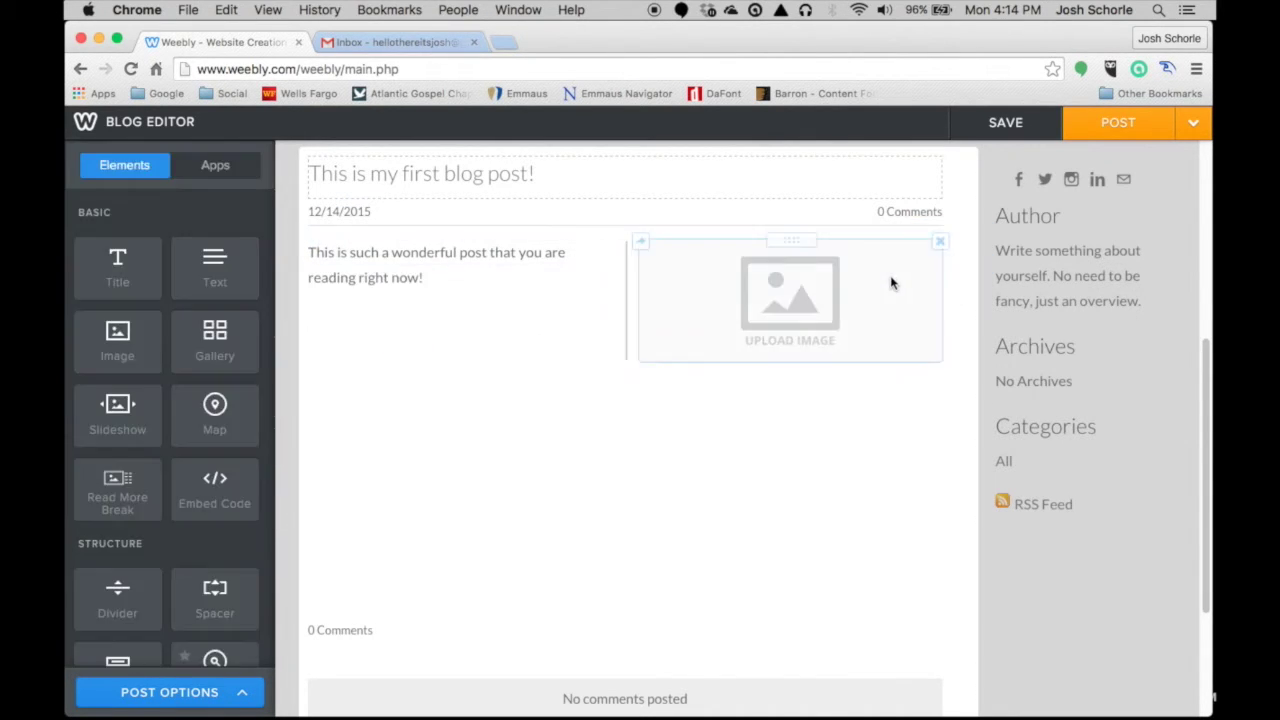
scroll(303, 414, "down", 1)
scroll(152, 346, "down", 5)
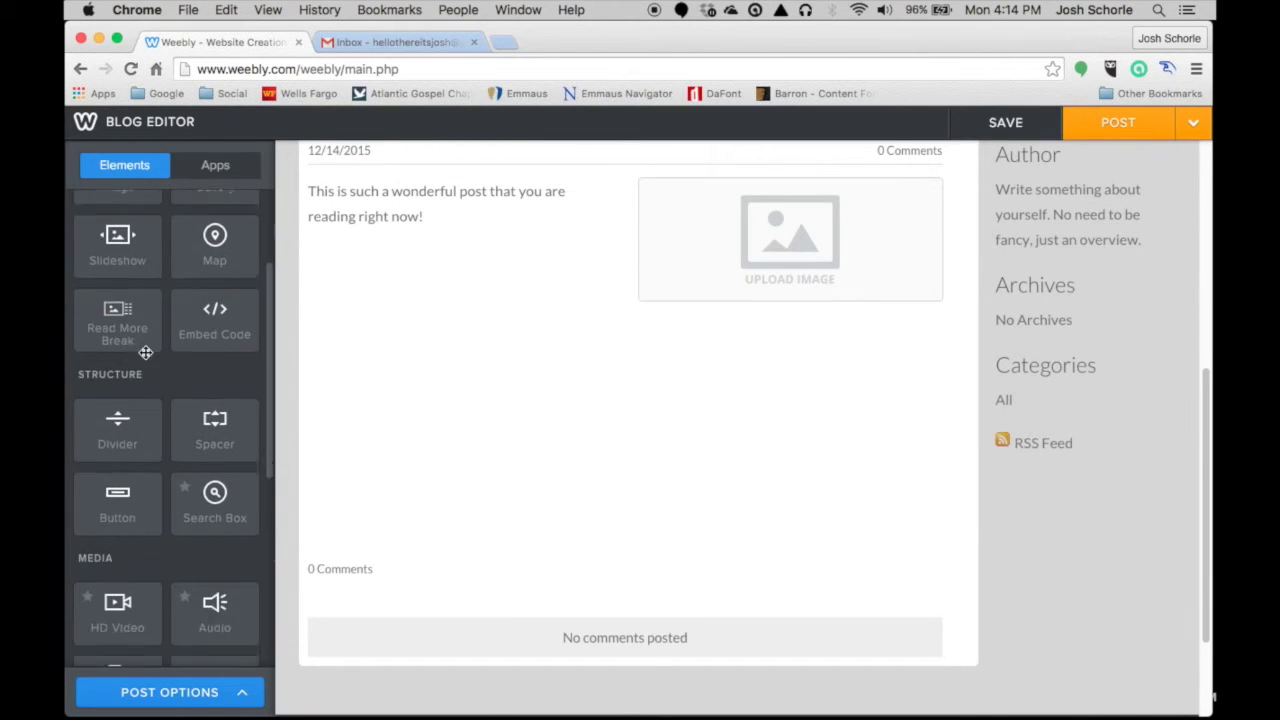
scroll(152, 346, "down", 3)
scroll(152, 350, "down", 1)
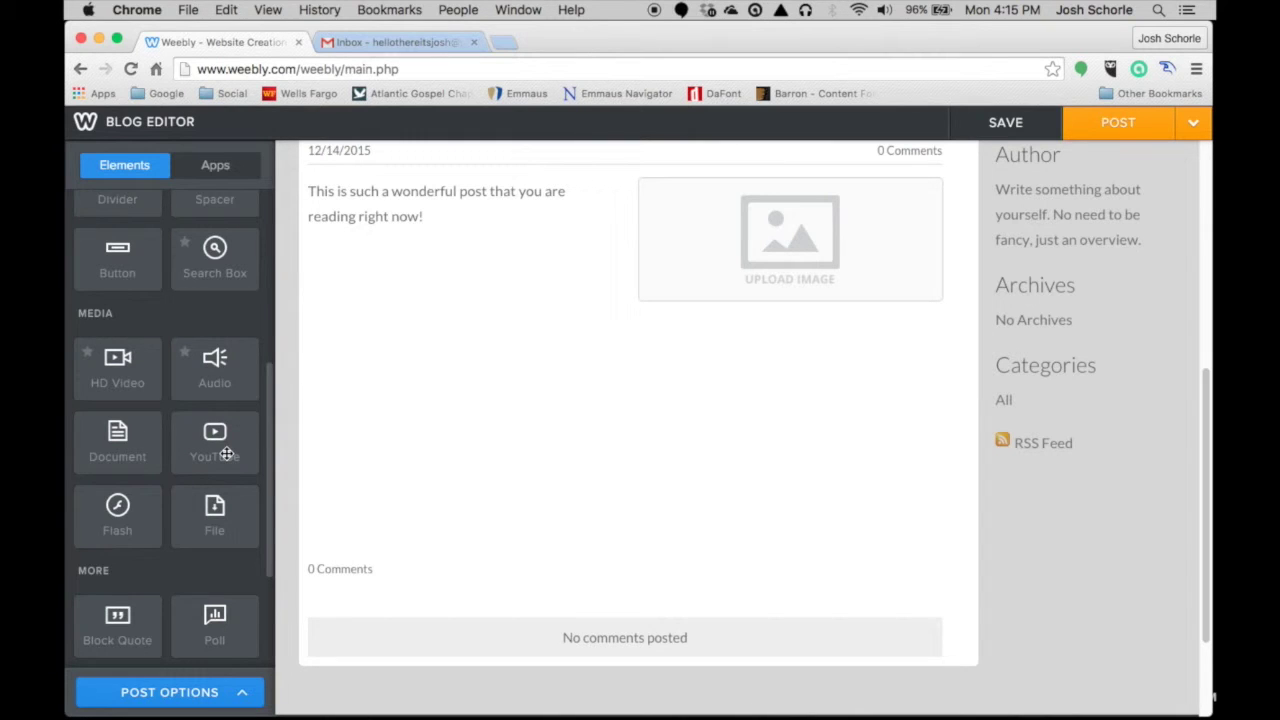
- Drop a YouTube video element below the intro text and image
left_click_drag(218, 445, 425, 360)
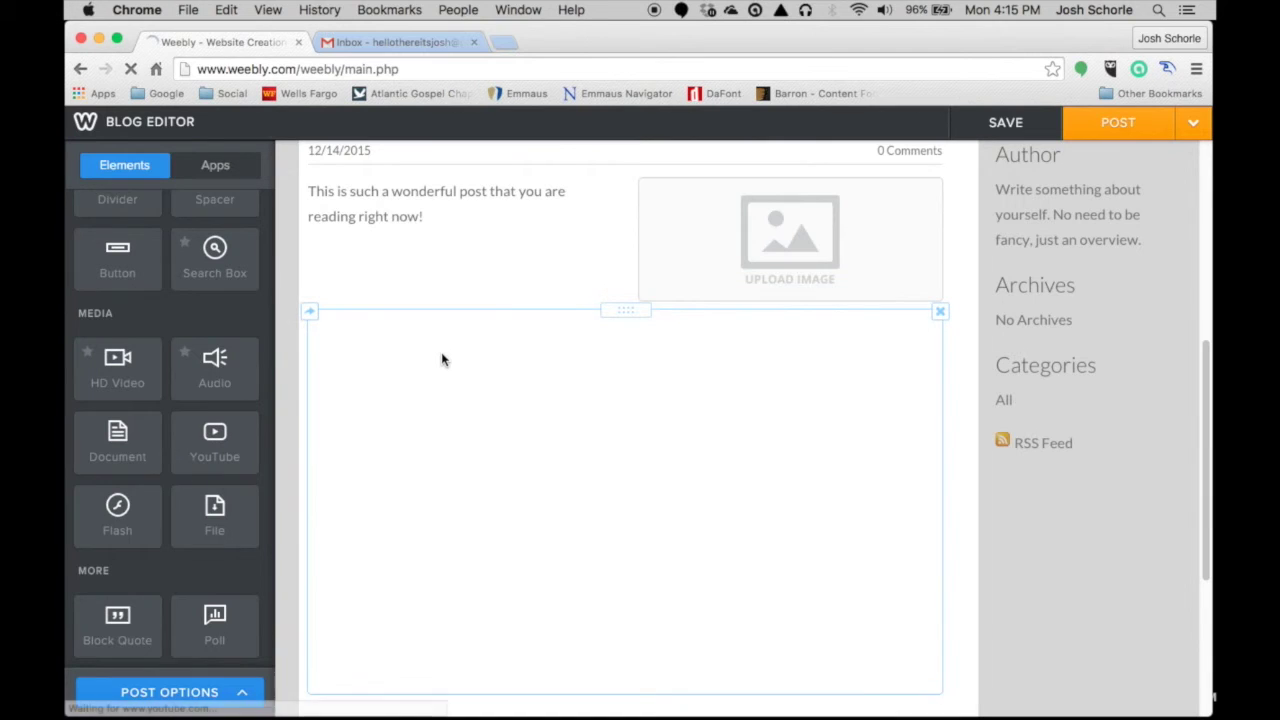
scroll(477, 380, "down", 2)
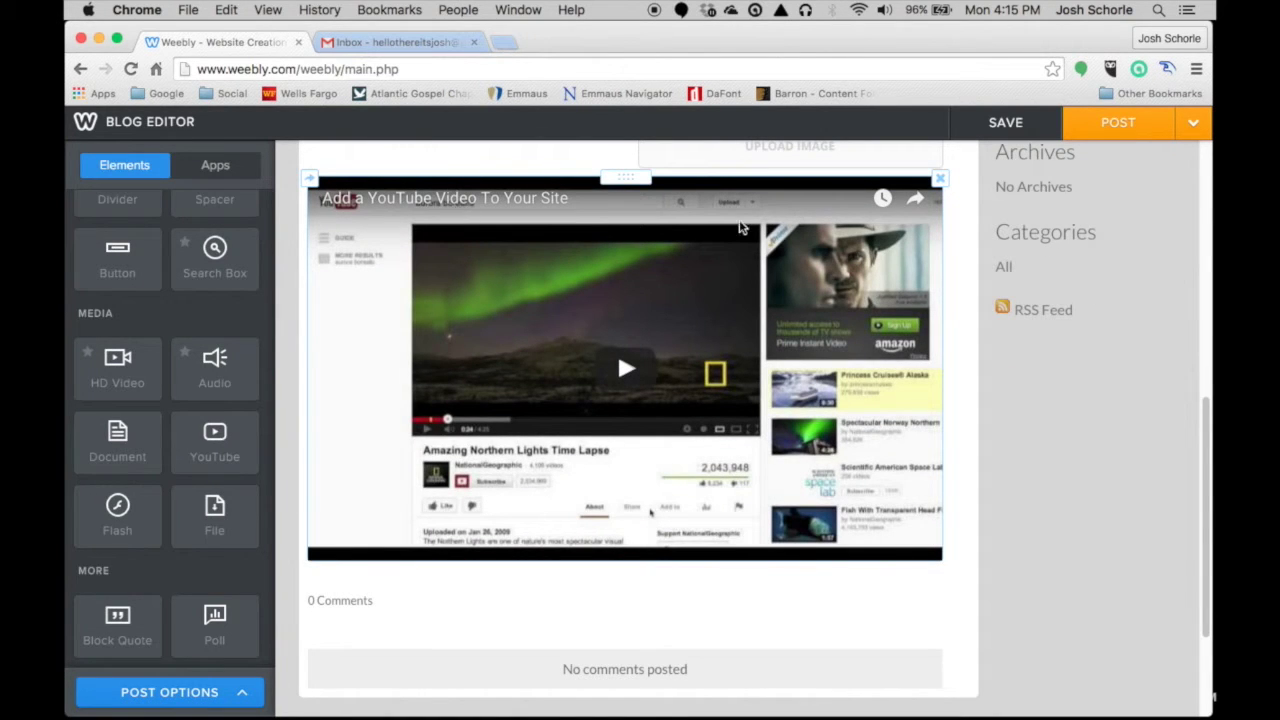
scroll(560, 355, "up", 1)
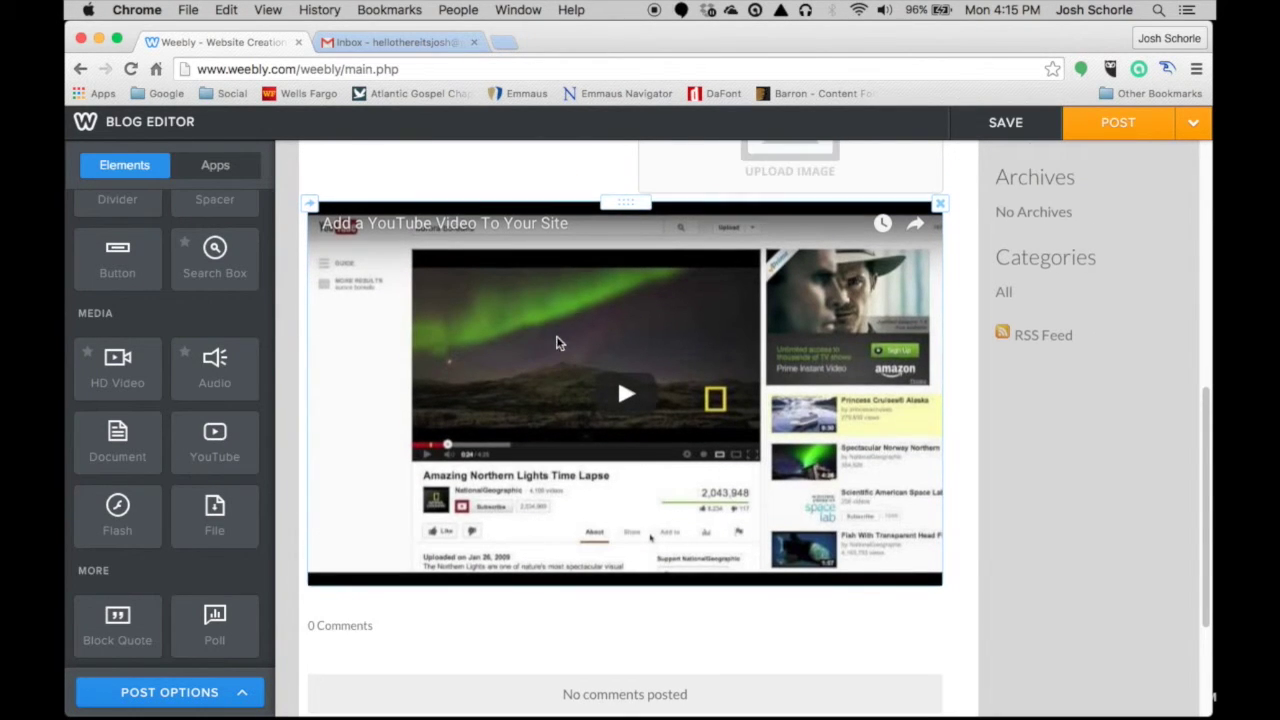
- Set the YouTube video's advanced size option to HD
left_click(596, 231)
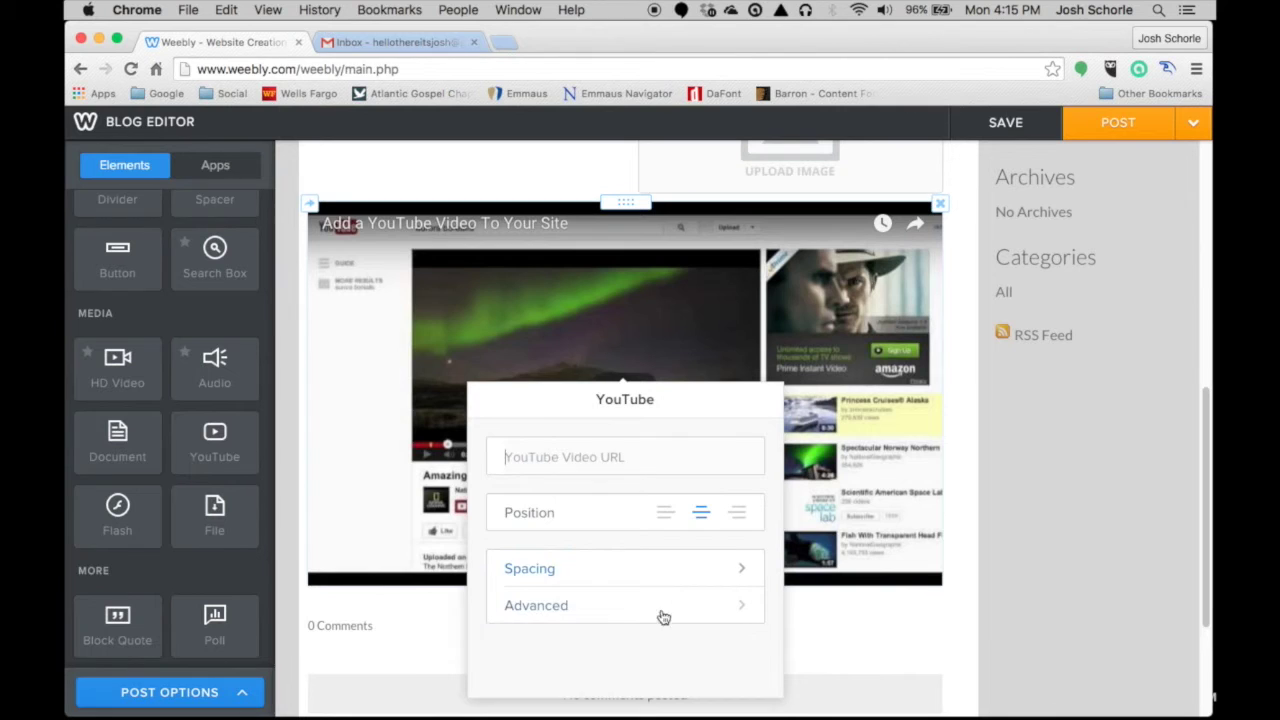
left_click(623, 612)
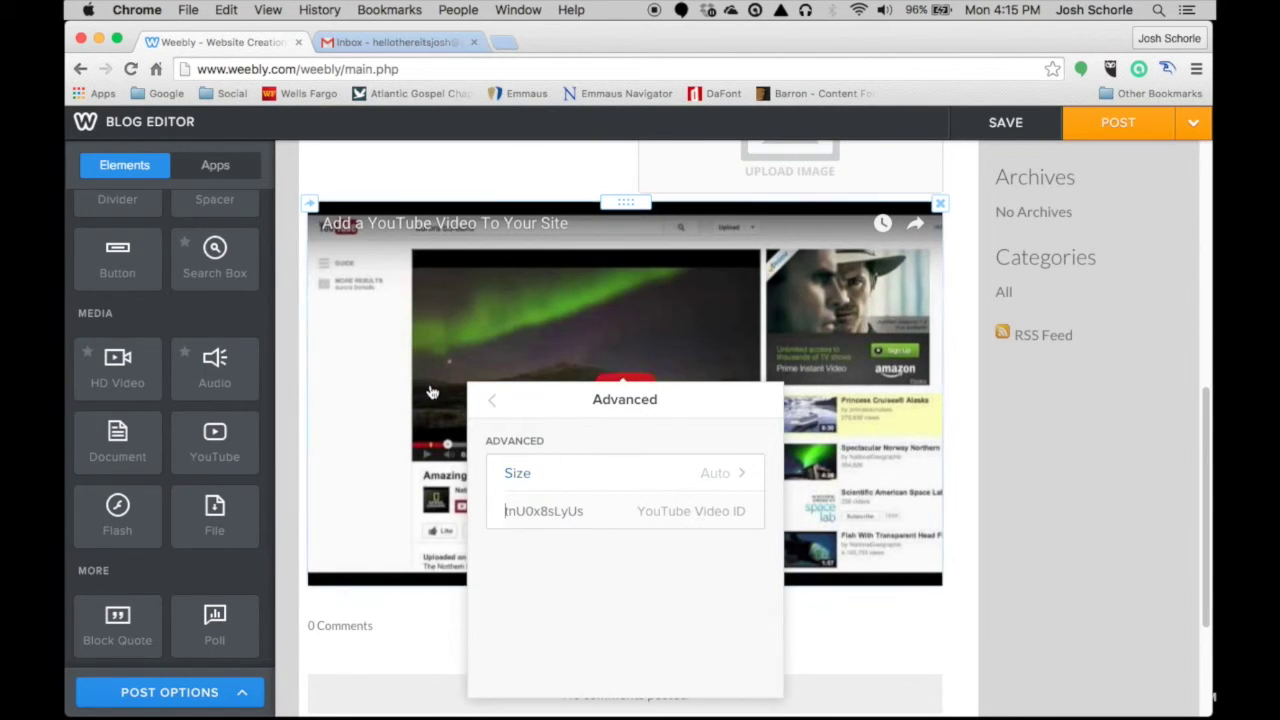
left_click(679, 477)
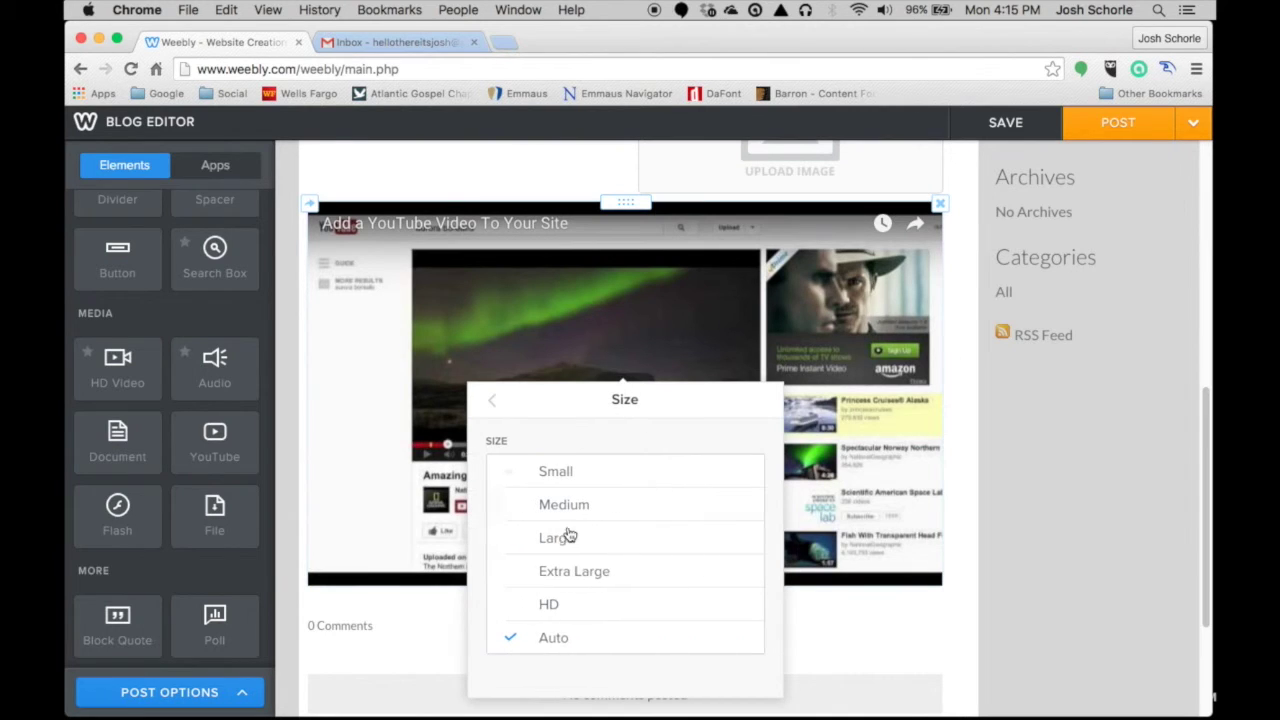
left_click(568, 613)
scroll(643, 409, "up", 3)
scroll(246, 378, "down", 2)
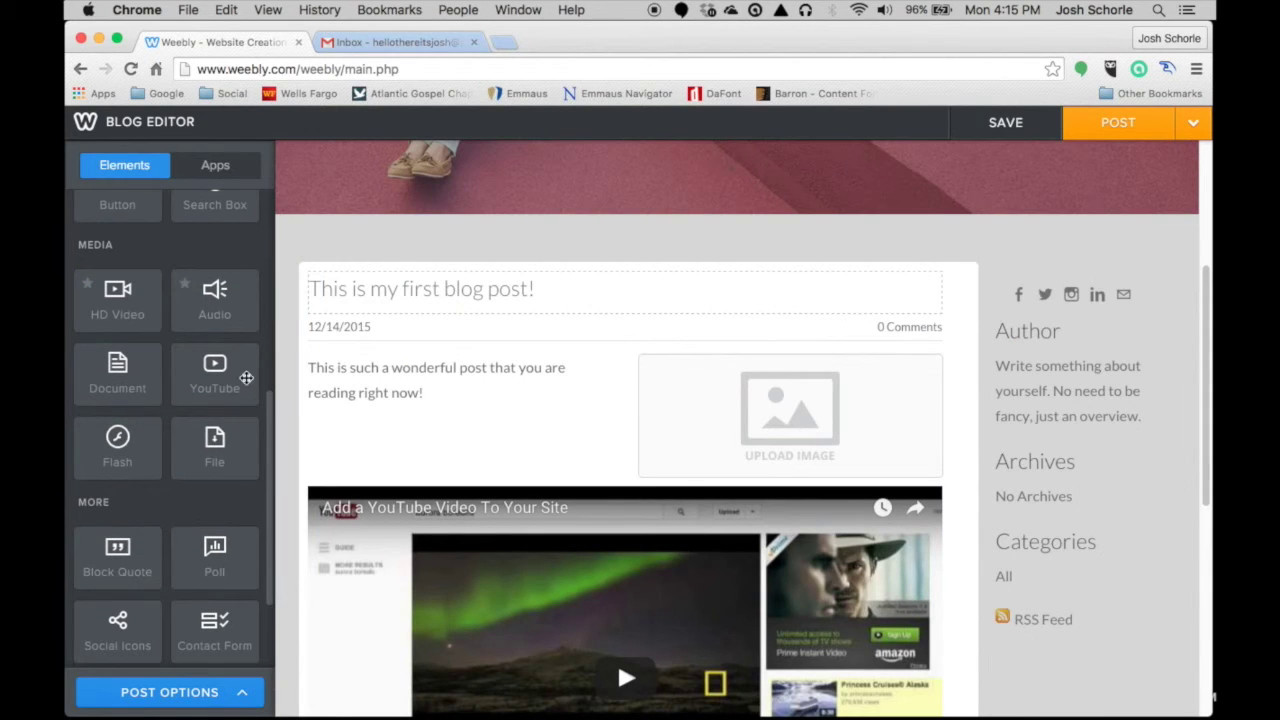
scroll(335, 410, "down", 5)
scroll(205, 580, "down", 1)
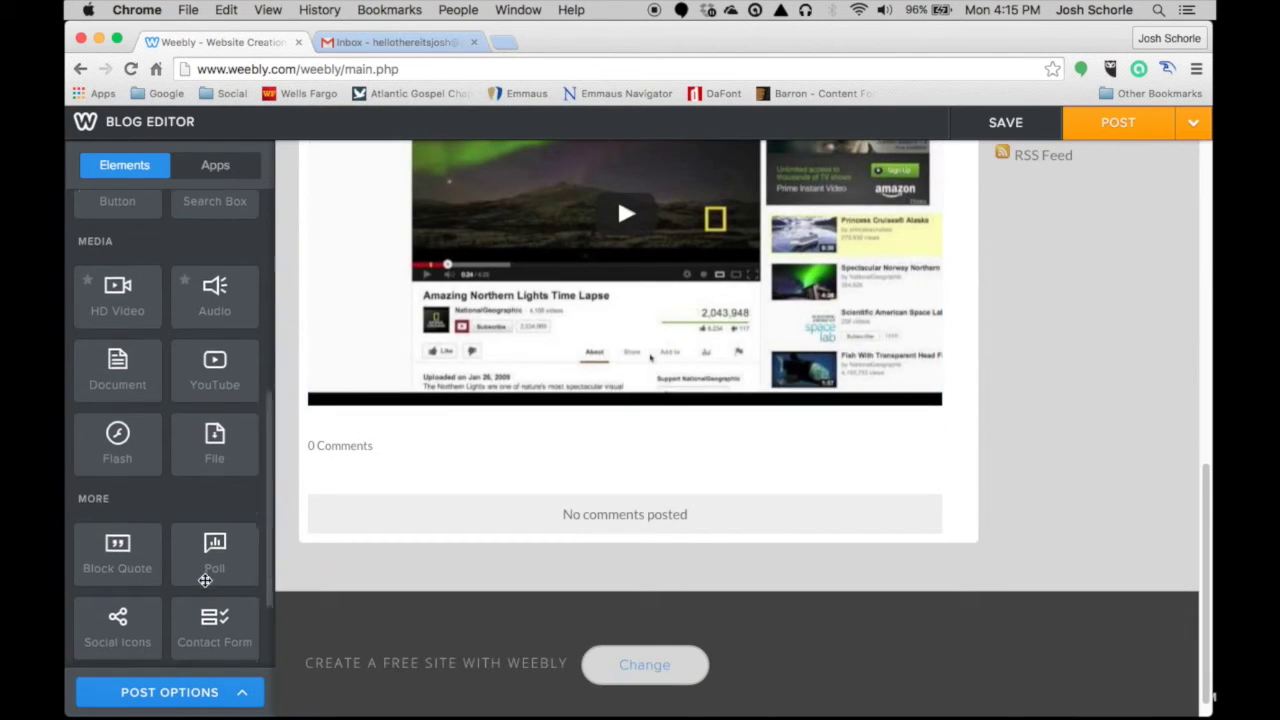
scroll(205, 580, "down", 5)
scroll(397, 457, "up", 8)
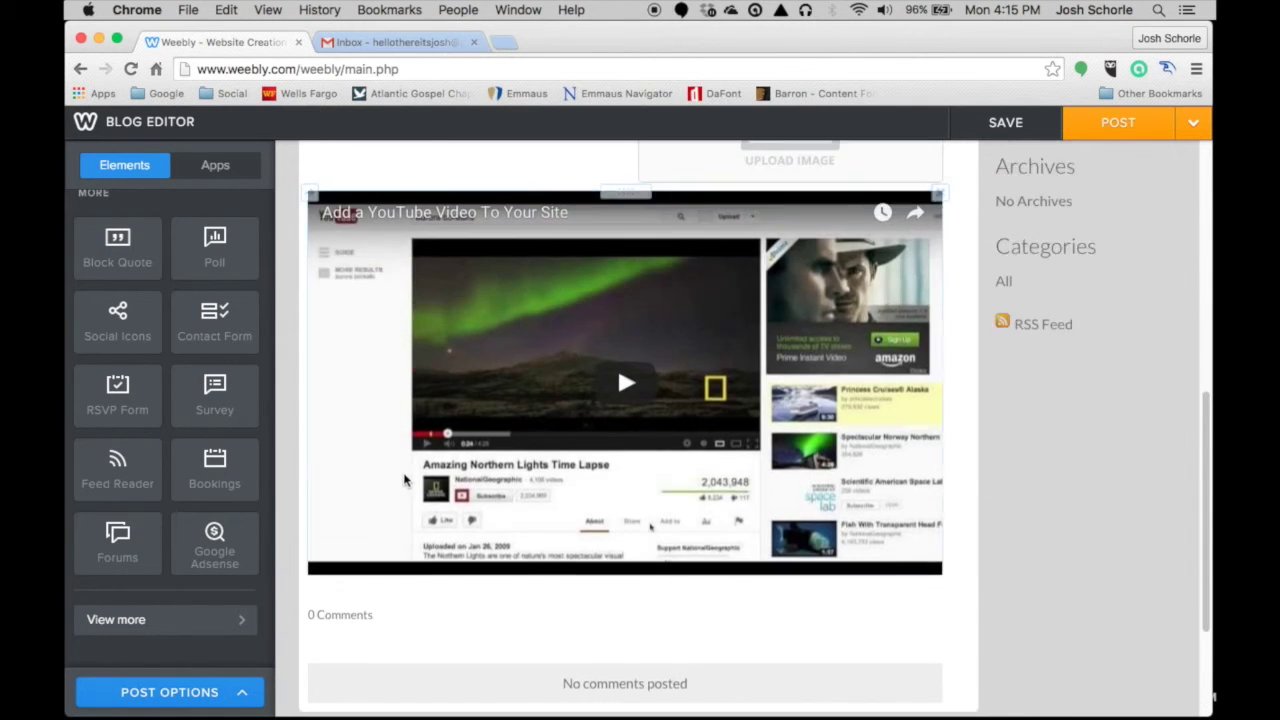
scroll(398, 481, "down", 3)
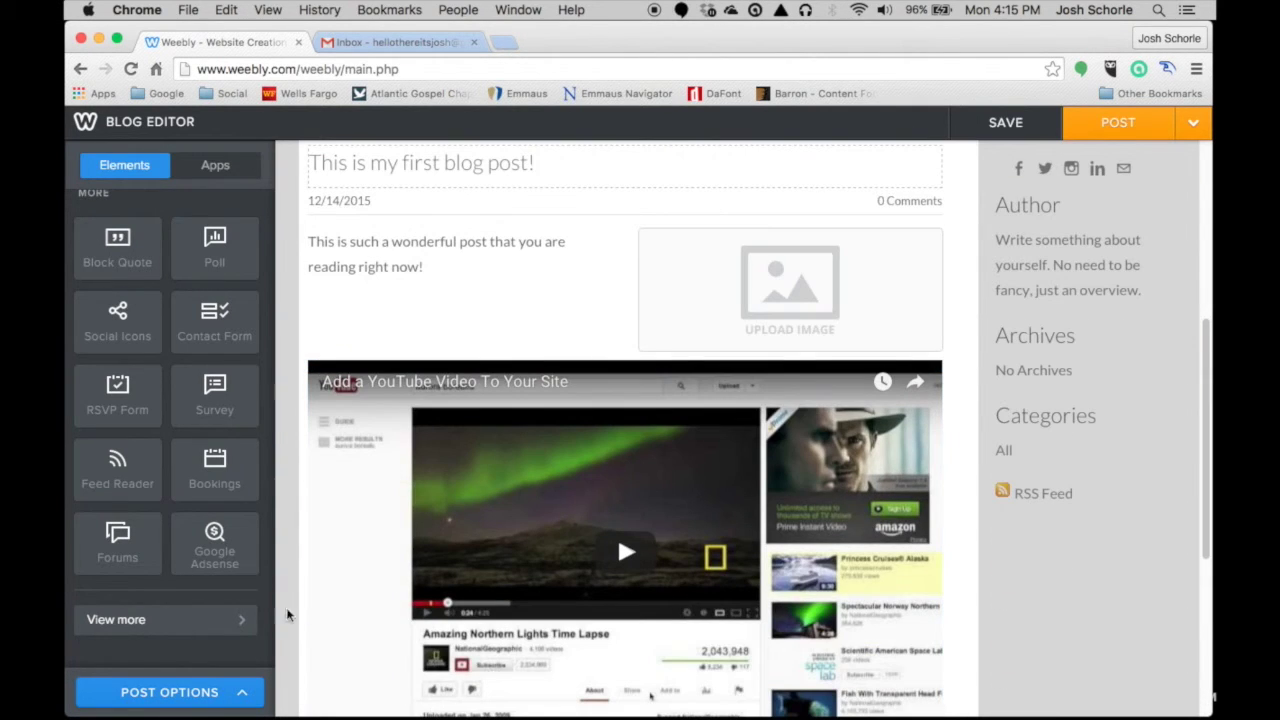
- Set the post to publish at a scheduled time, December 14, 2015 at 4:30 pm
left_click(212, 694)
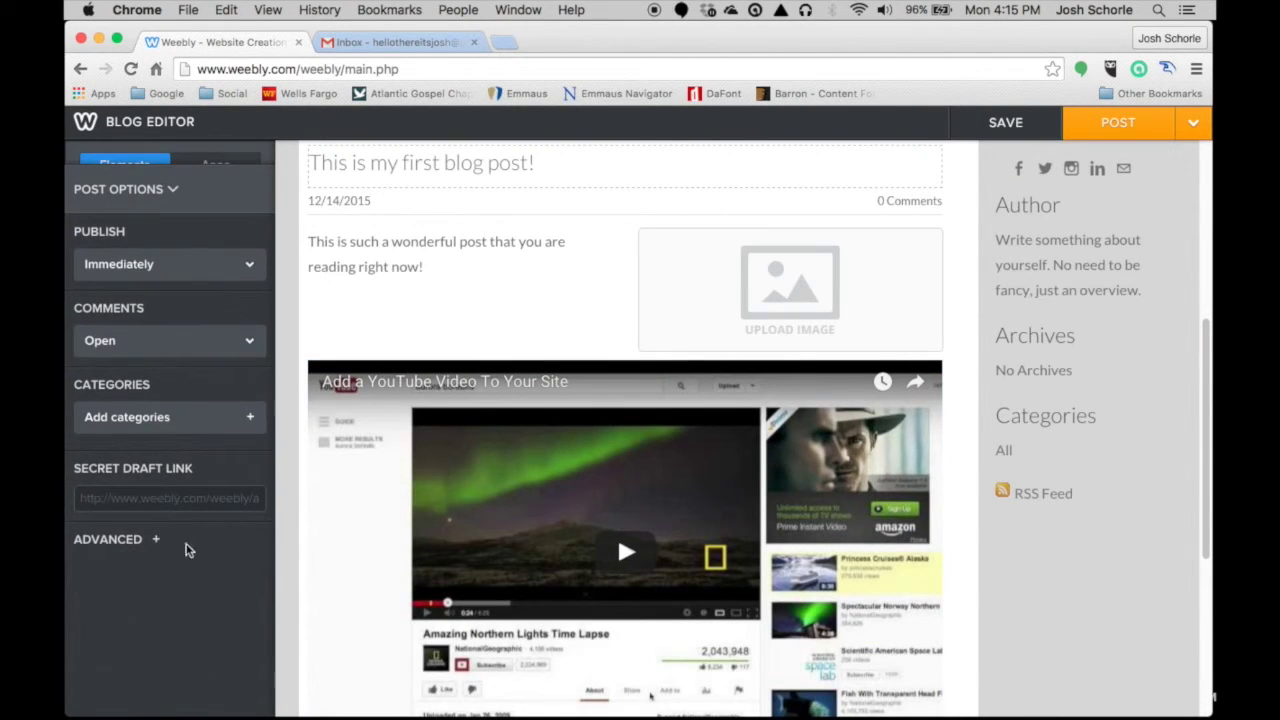
left_click(133, 266)
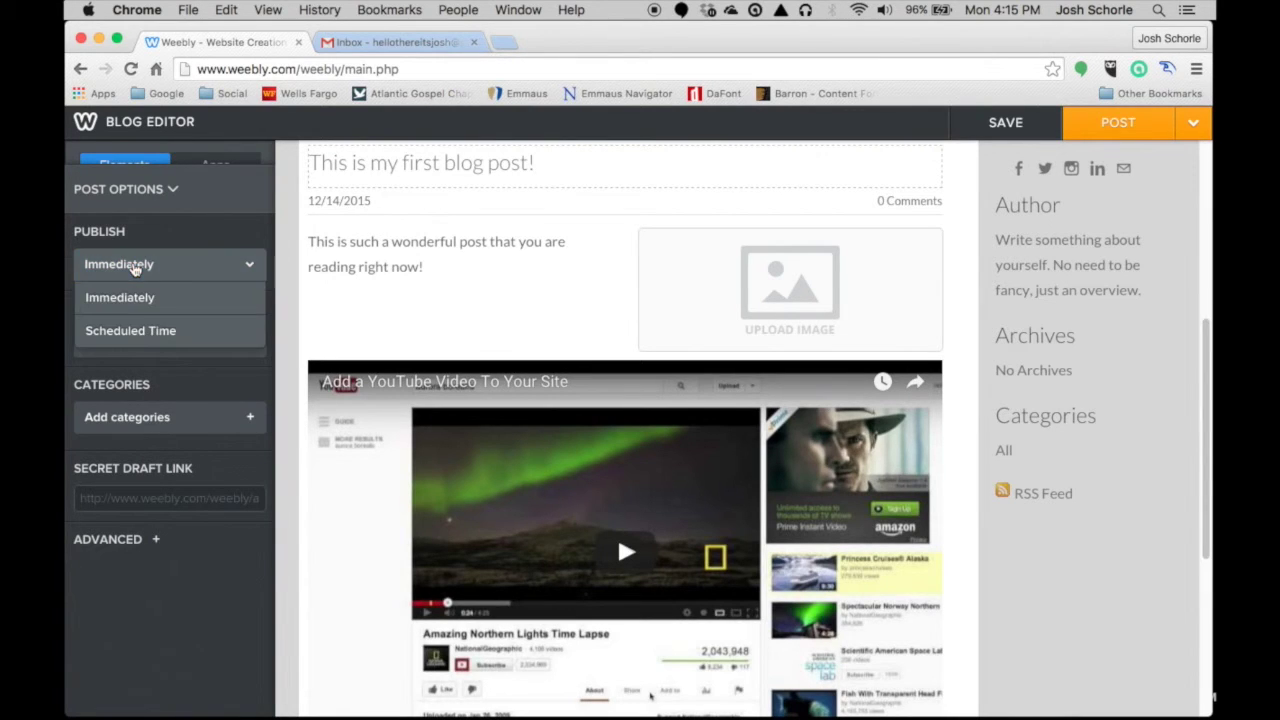
left_click(130, 334)
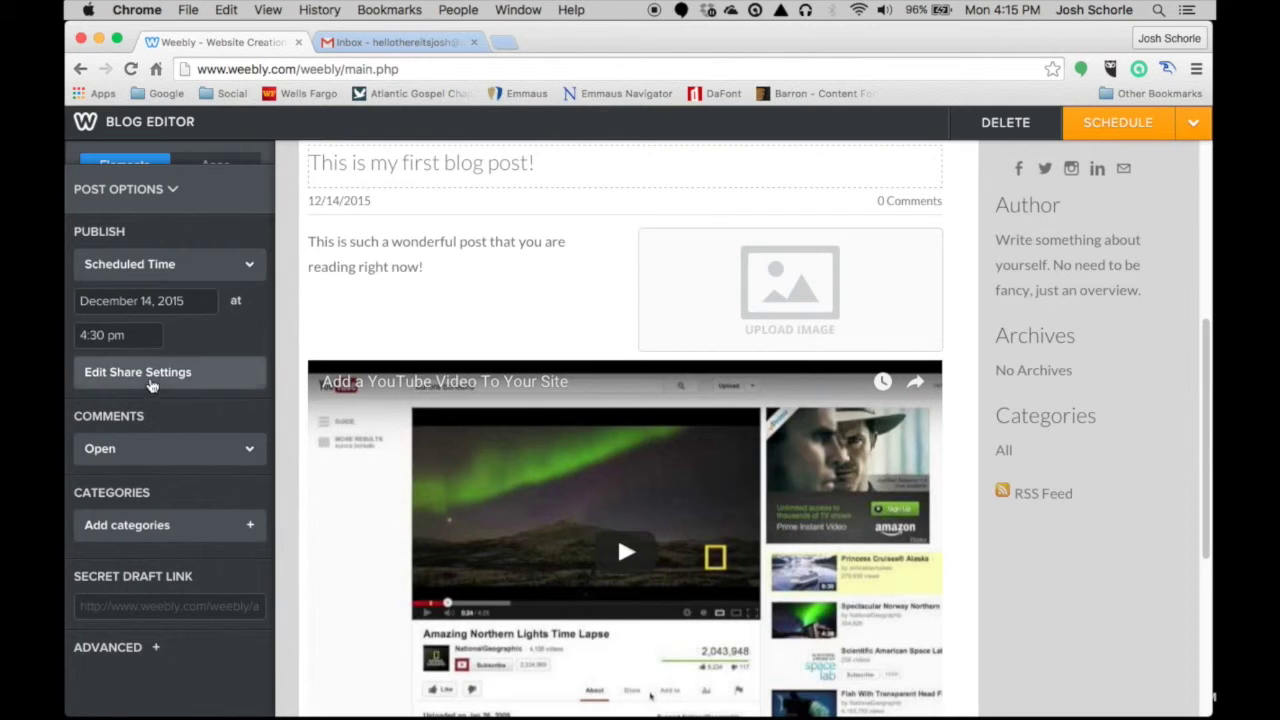
- Try the share settings with Facebook, cancel them, then view comment permissions
left_click(150, 374)
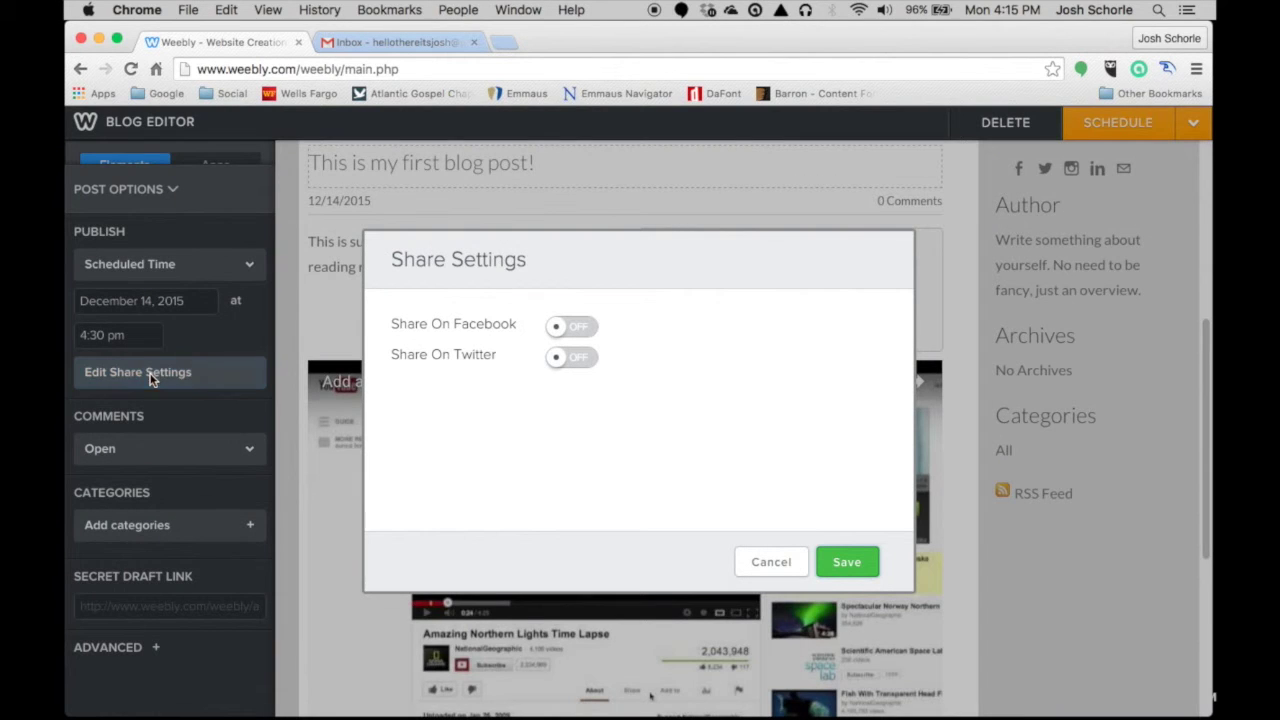
left_click(566, 330)
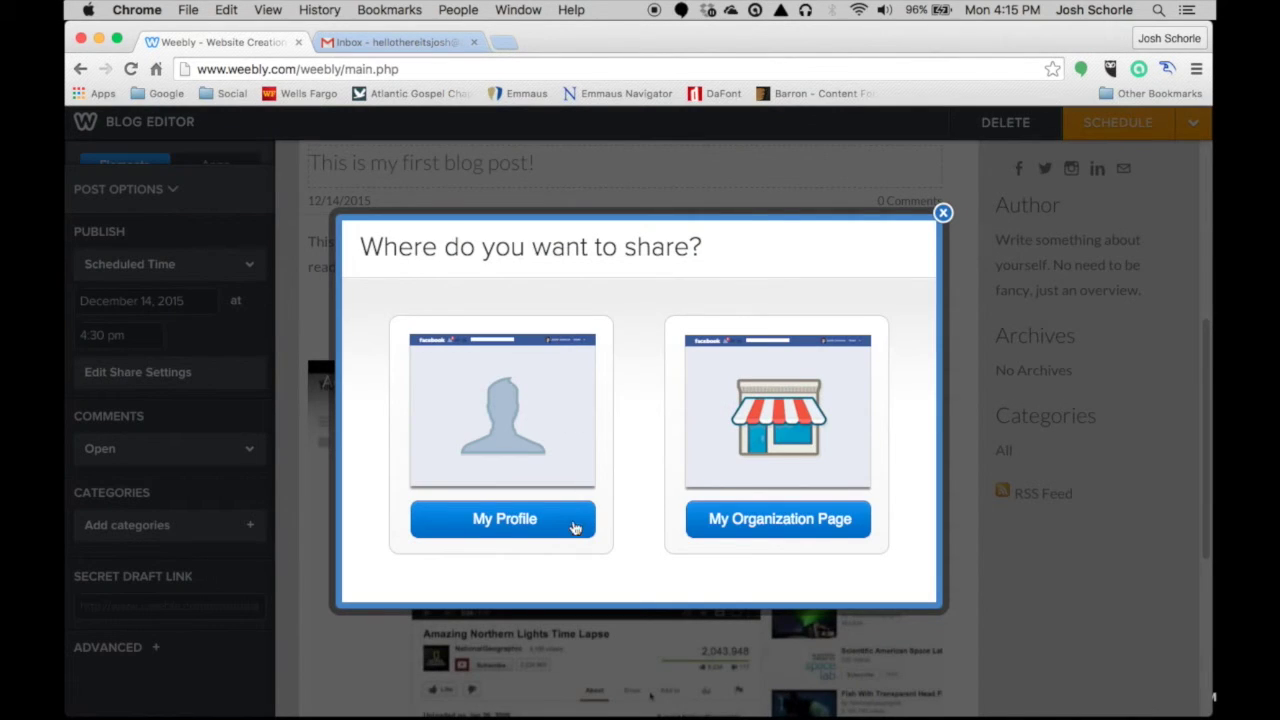
left_click(943, 214)
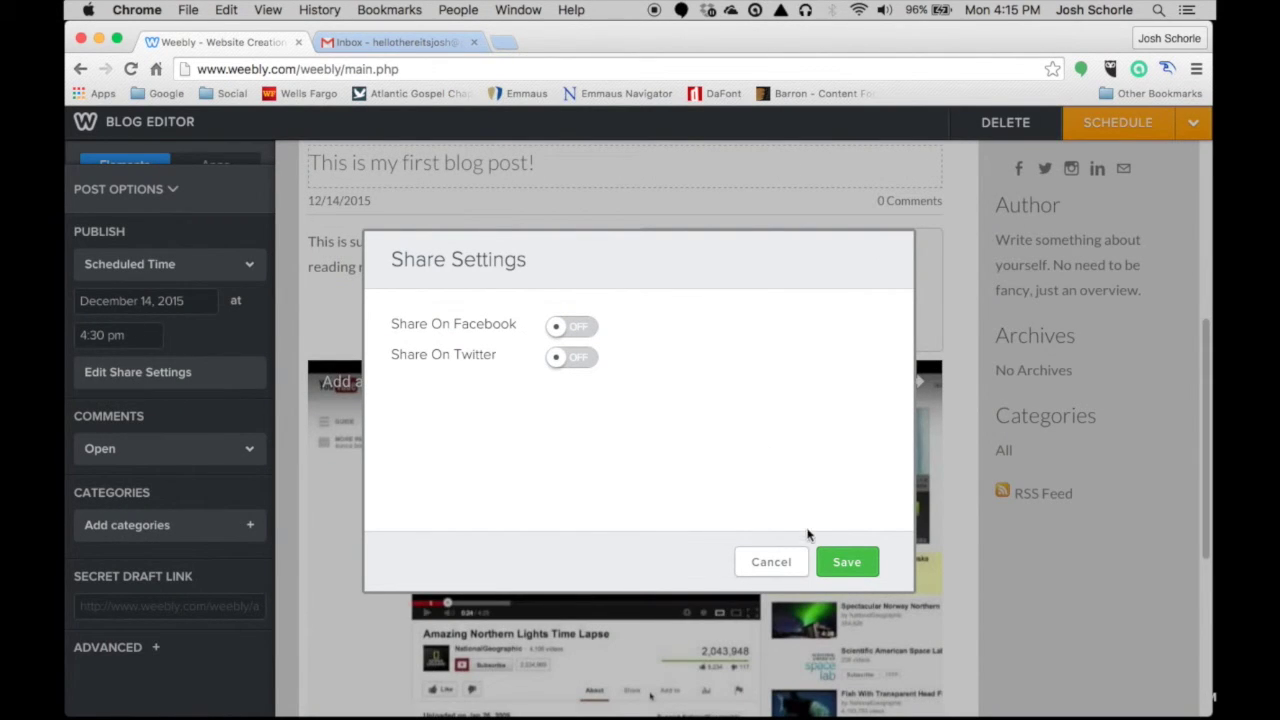
left_click(772, 564)
left_click(133, 460)
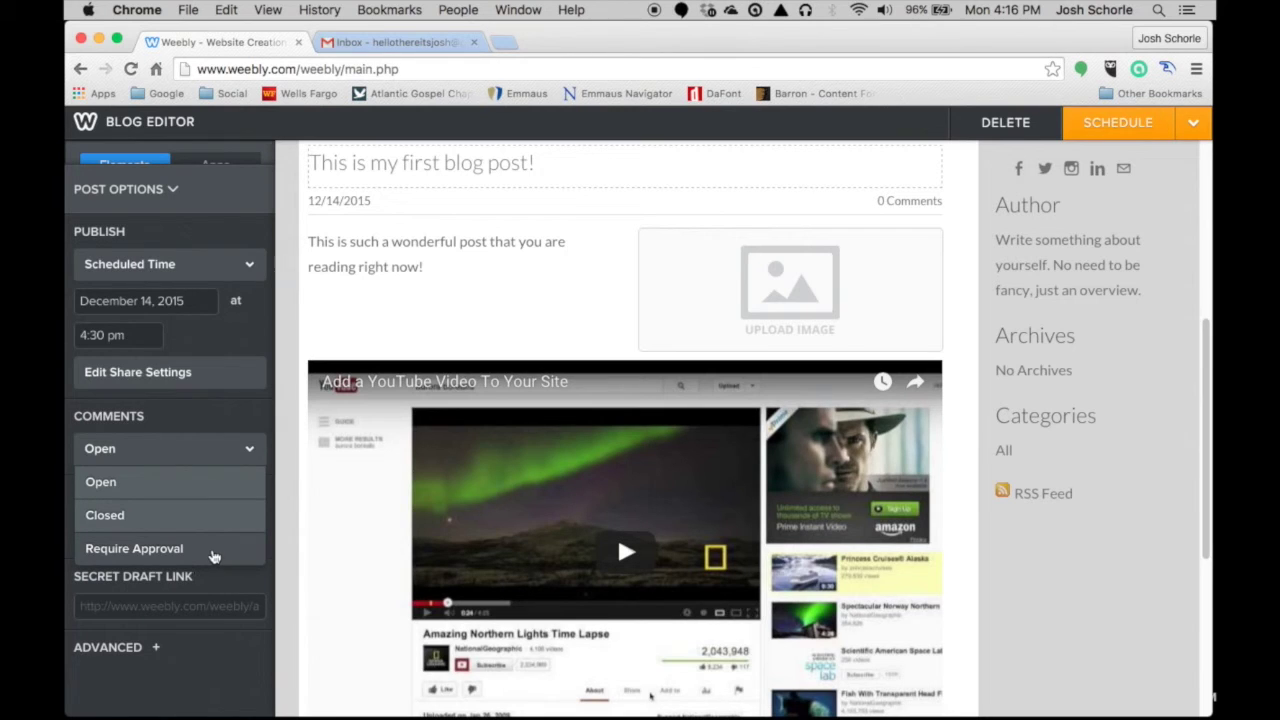
- Leave post comments open and check the SEO title and description settings
left_click(224, 645)
left_click(108, 647)
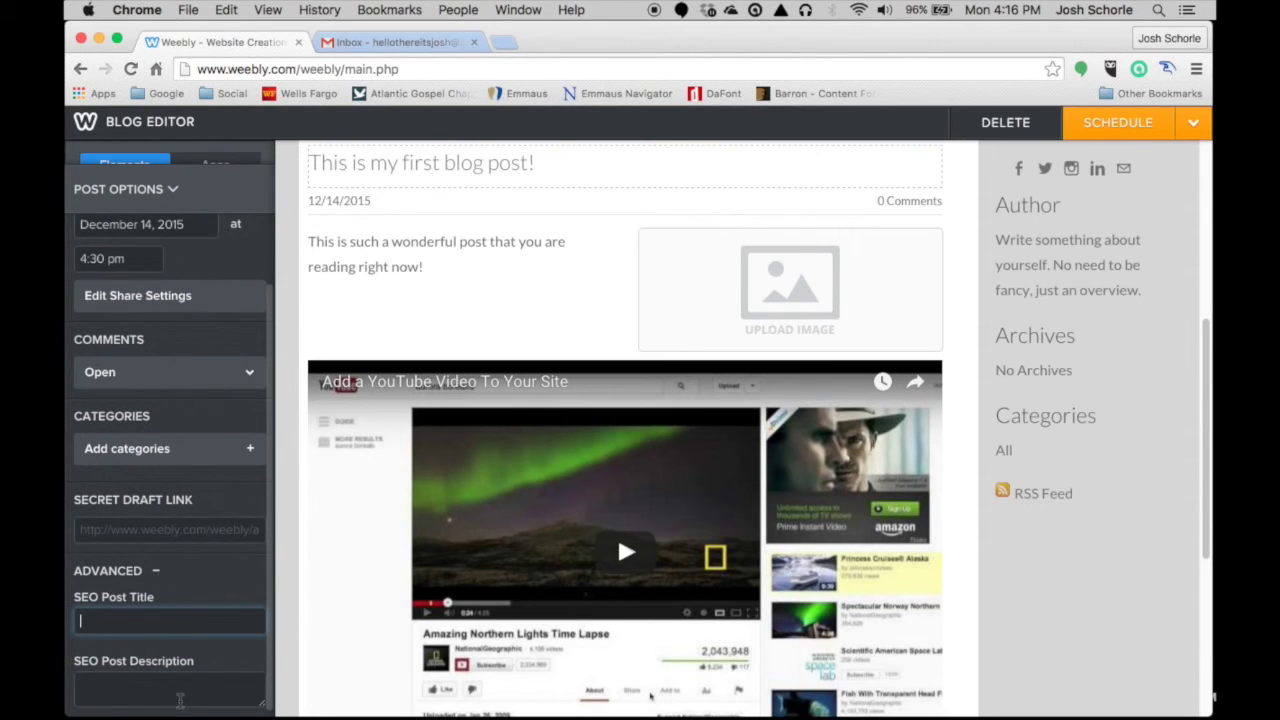
left_click(172, 190)
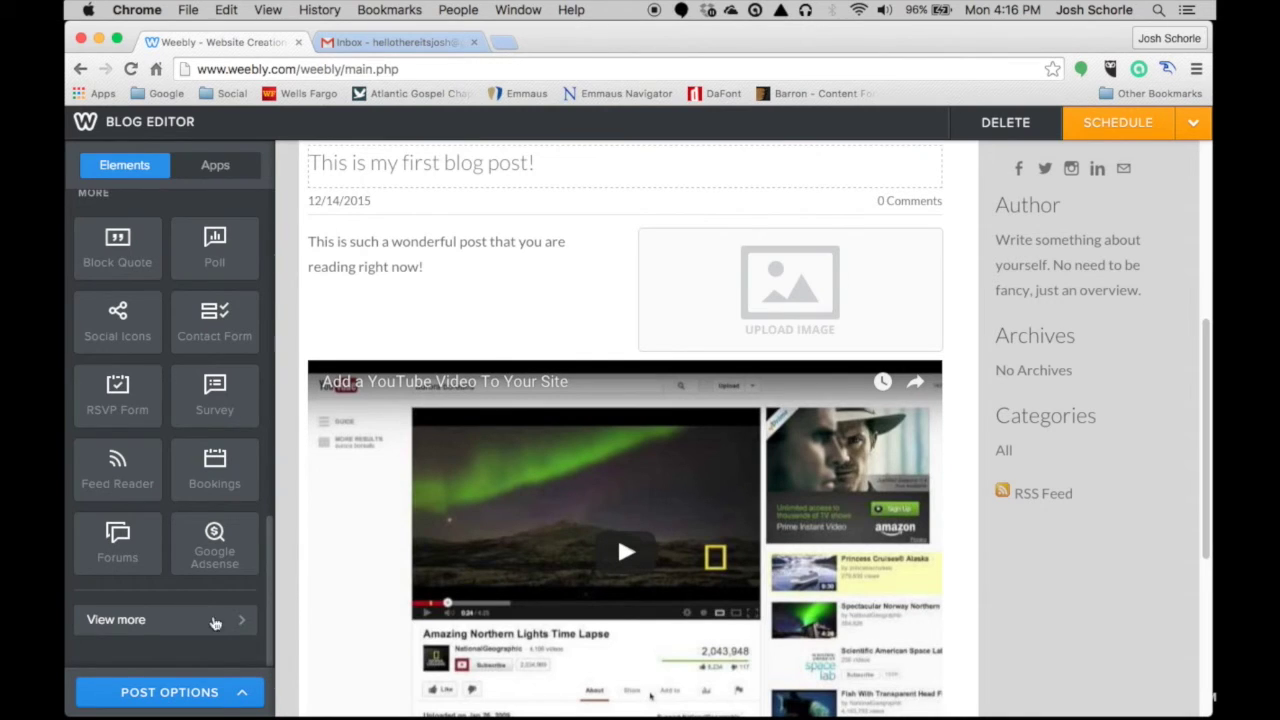
- Switch publishing back to Immediately and add the categories 'first post' and 'blog'
left_click(186, 692)
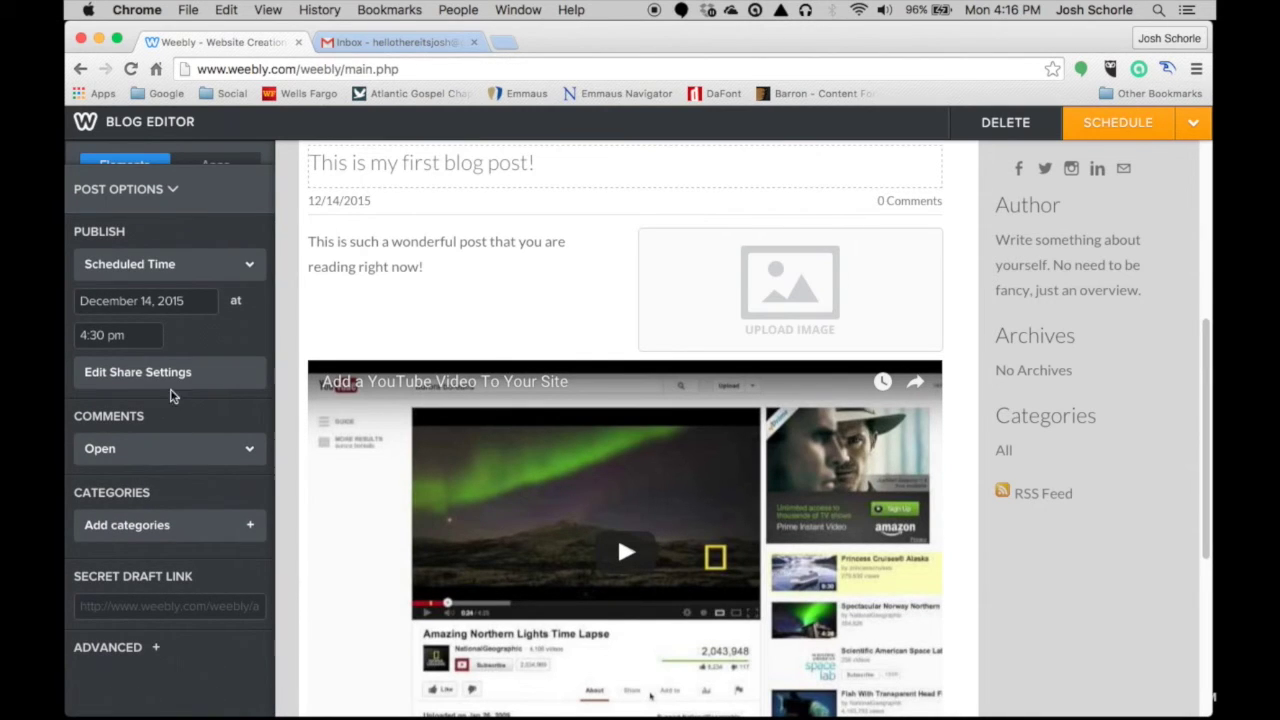
left_click(162, 264)
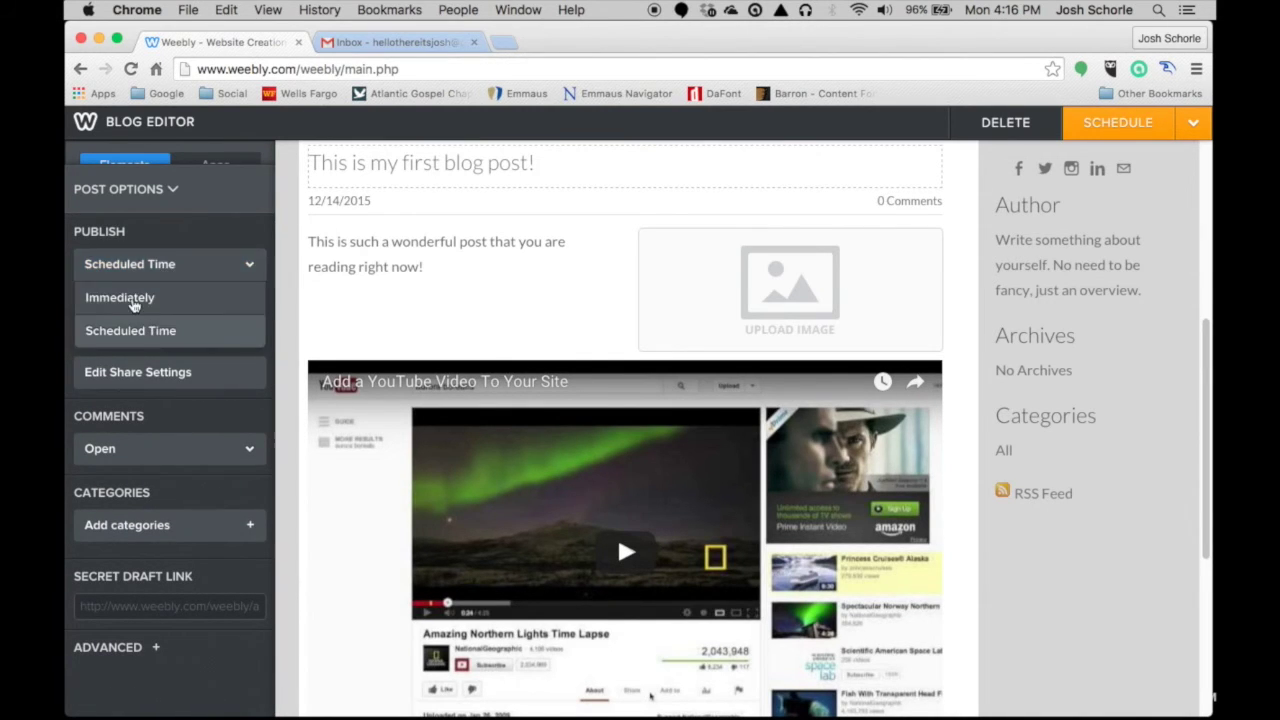
left_click(134, 300)
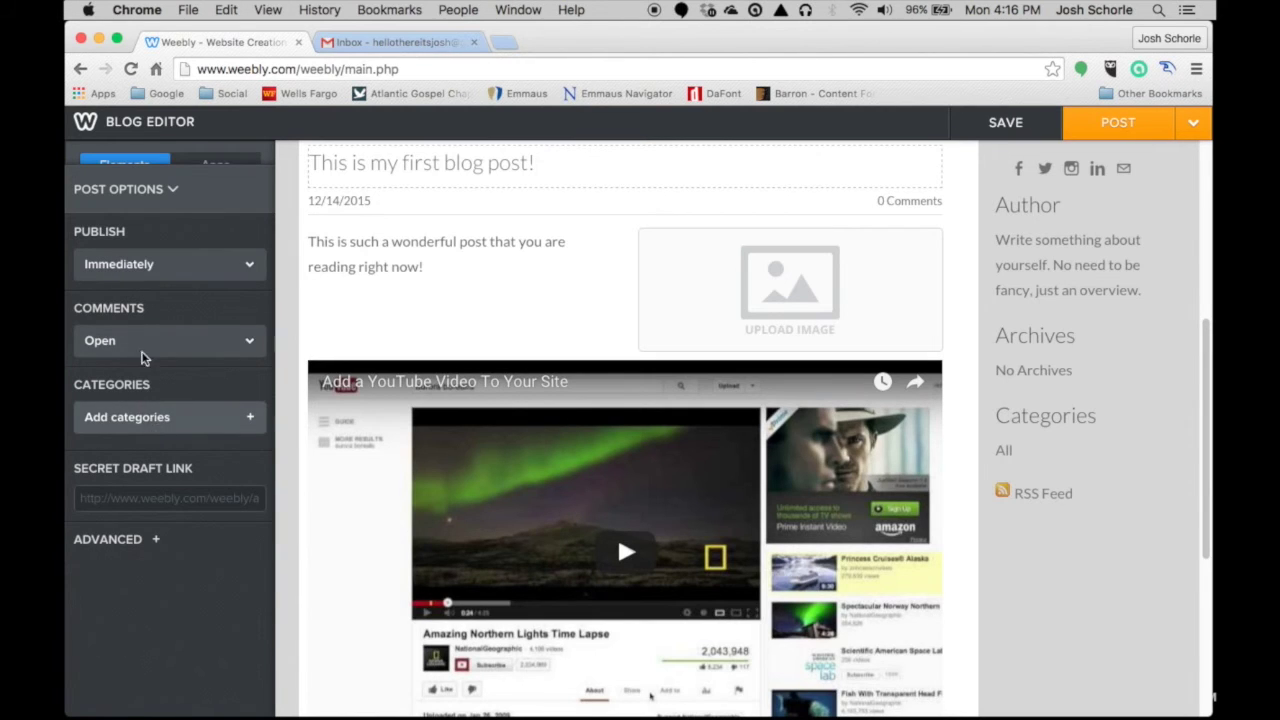
left_click(134, 424)
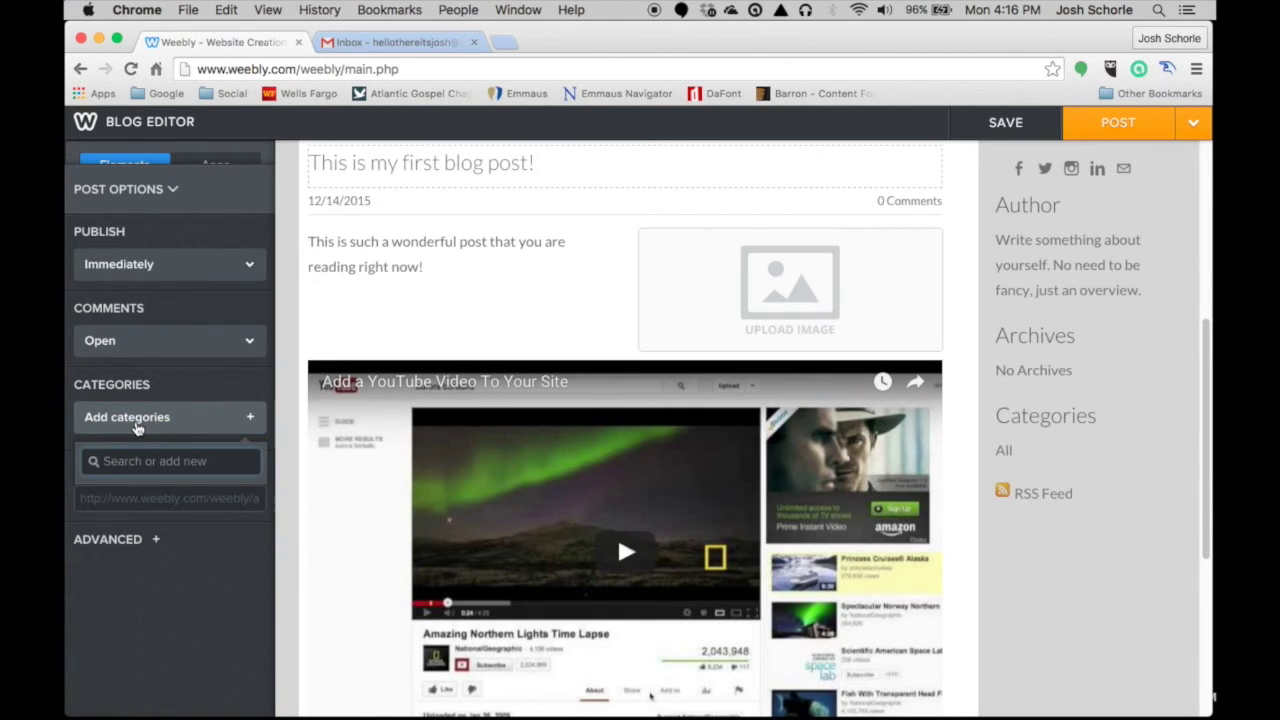
left_click(137, 426)
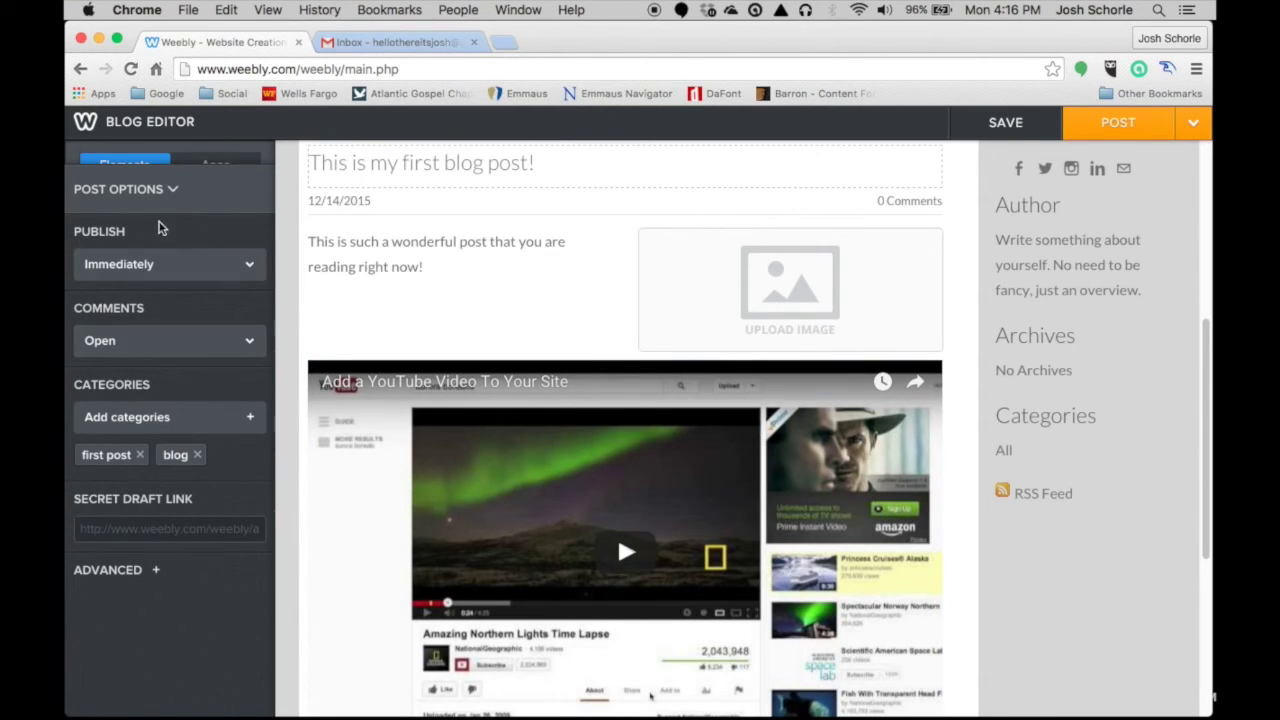
left_click(152, 189)
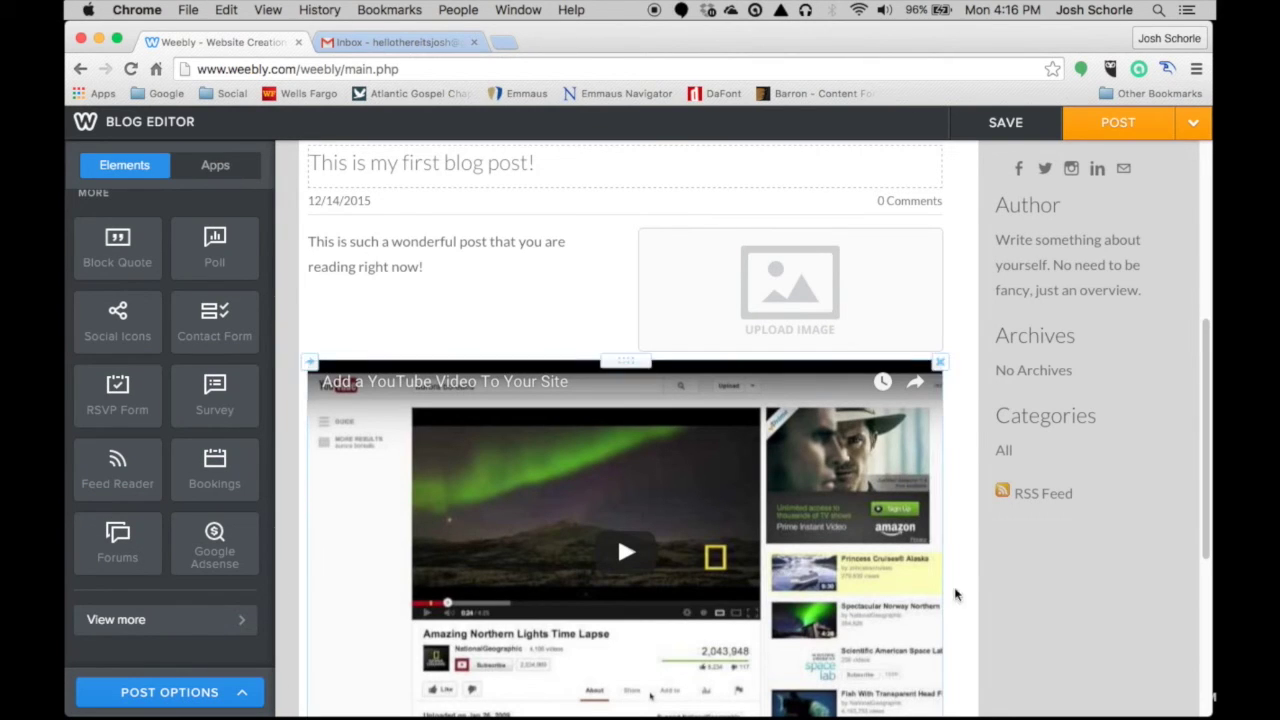
- Post the blog entry, dismiss the confirmation, and review its listing with Blog and First Post categories
left_click(1108, 127)
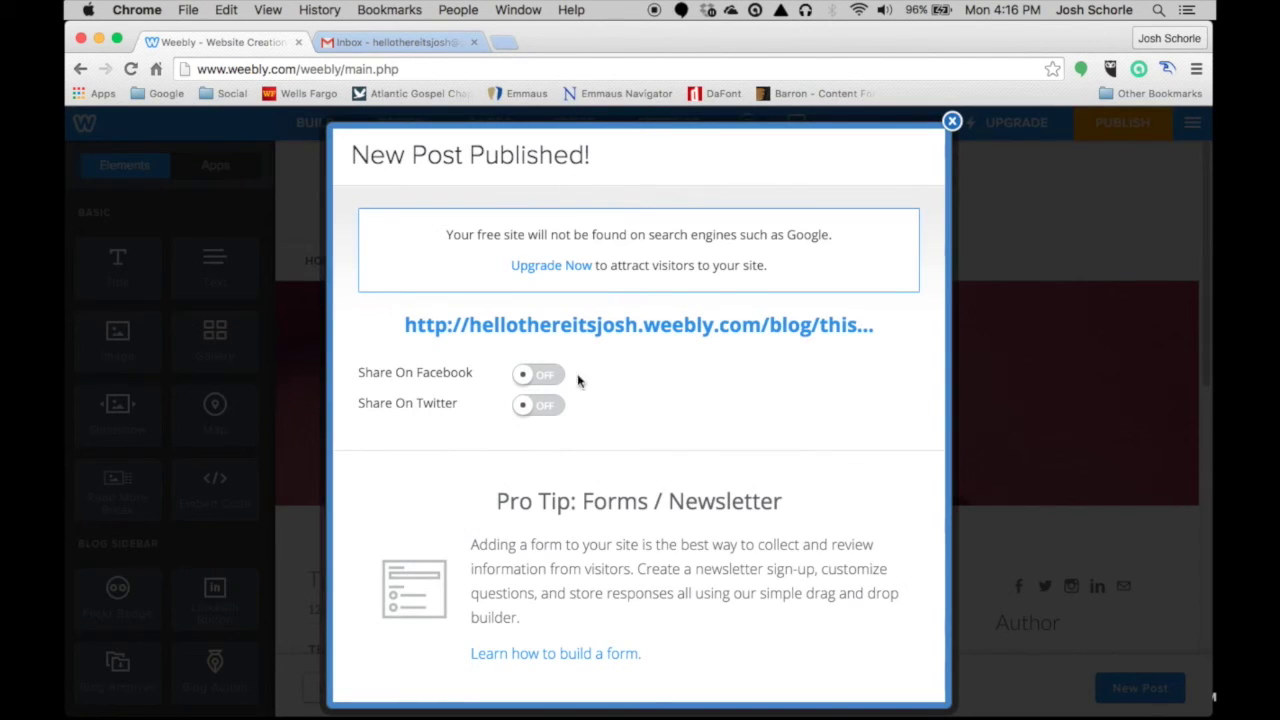
left_click(952, 121)
scroll(775, 433, "down", 3)
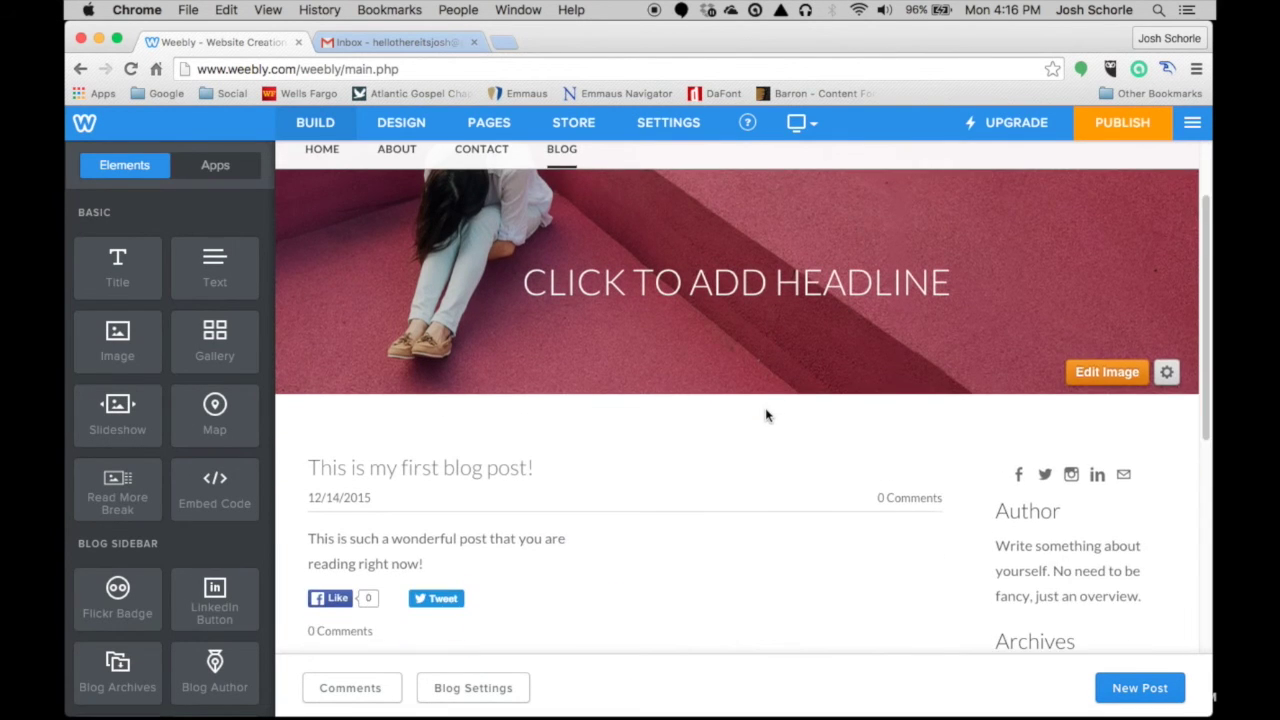
scroll(760, 405, "down", 3)
scroll(750, 380, "down", 1)
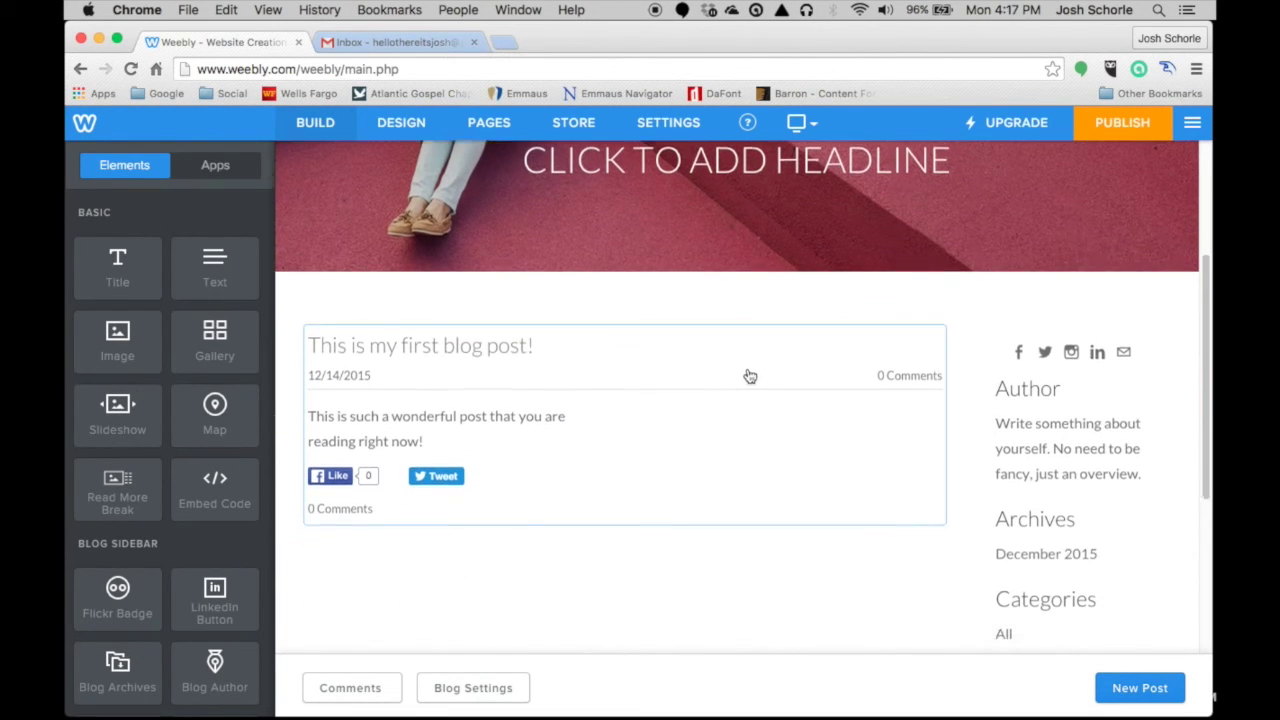
scroll(748, 365, "down", 8)
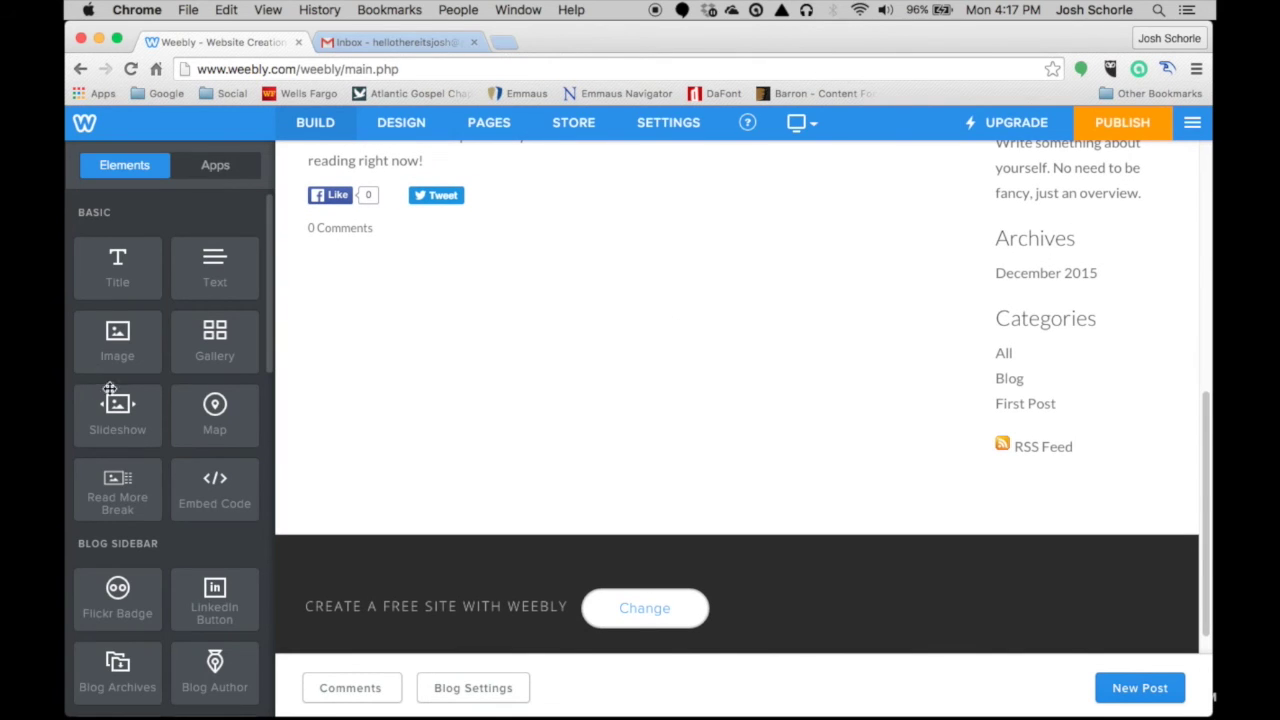
scroll(166, 408, "down", 1)
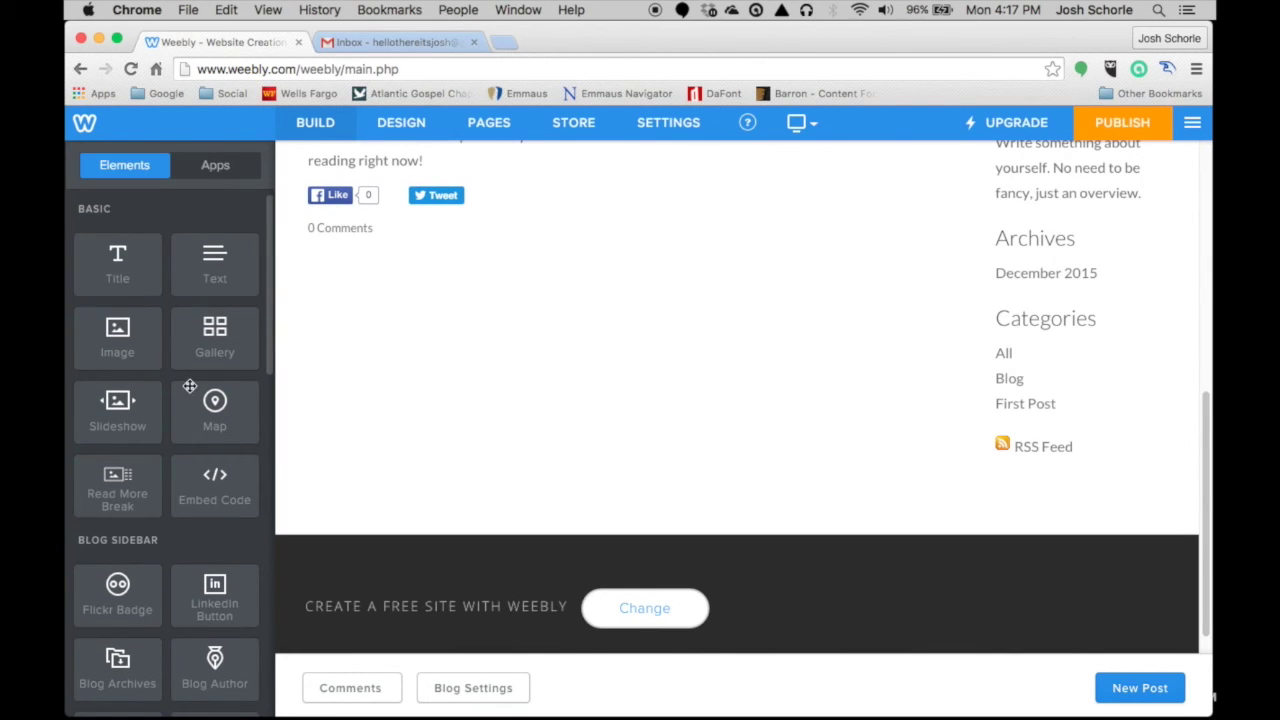
scroll(188, 384, "up", 1)
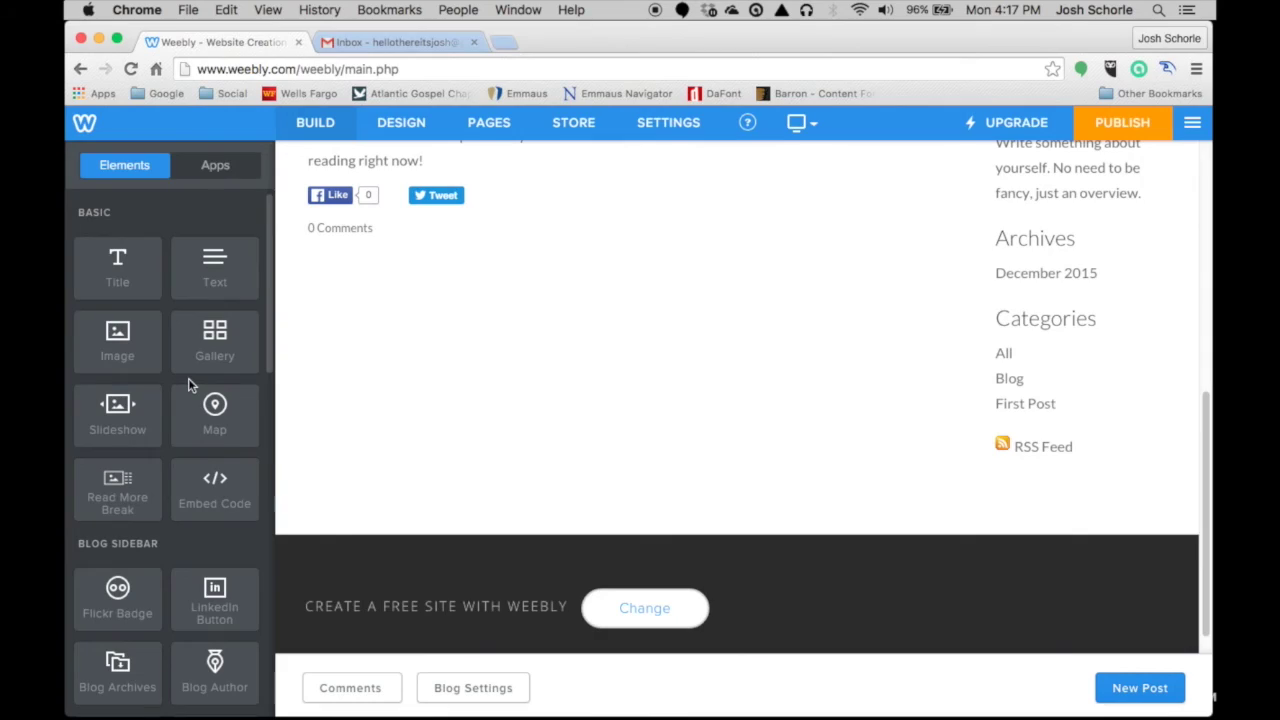